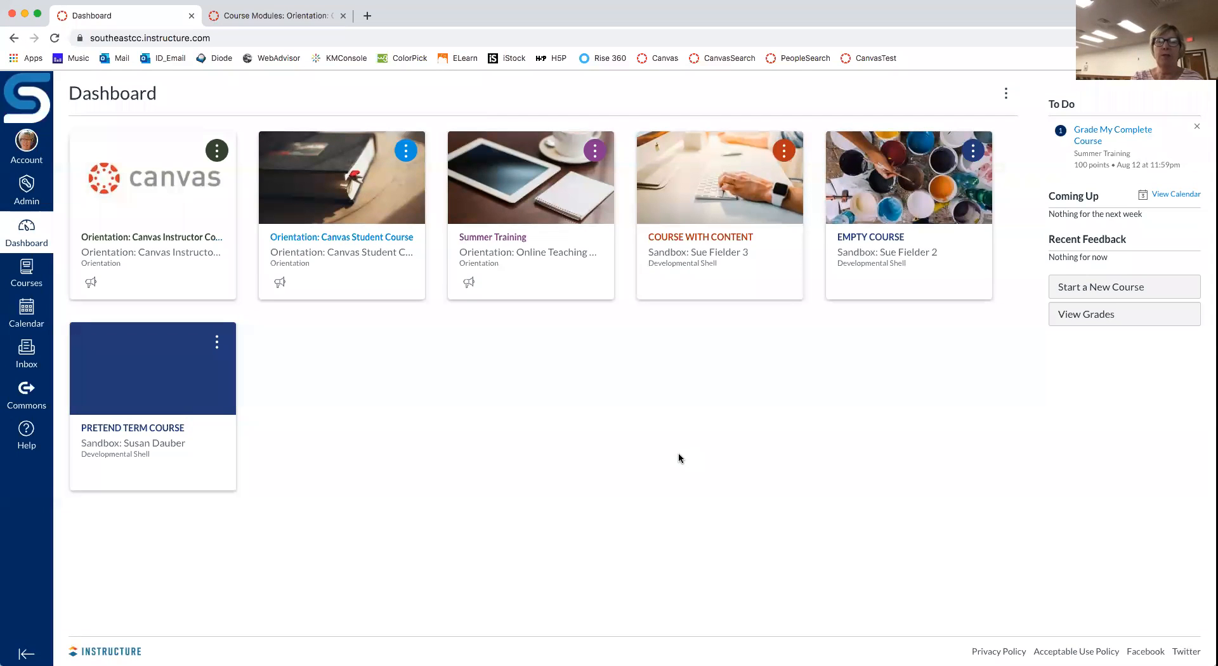
# Step: Open the PRETEND TERM COURSE sandbox course from its Dashboard card
pyautogui.click(152, 433)
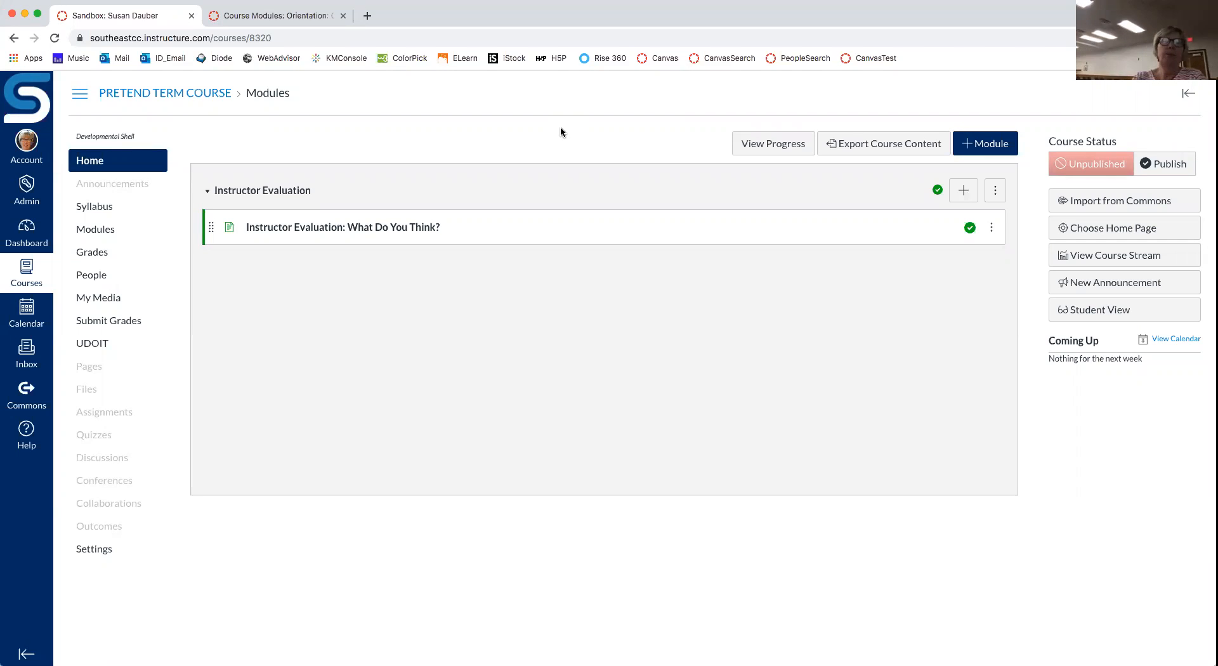
# Step: Switch to the Orientation course tab and go to its Home page
pyautogui.click(311, 19)
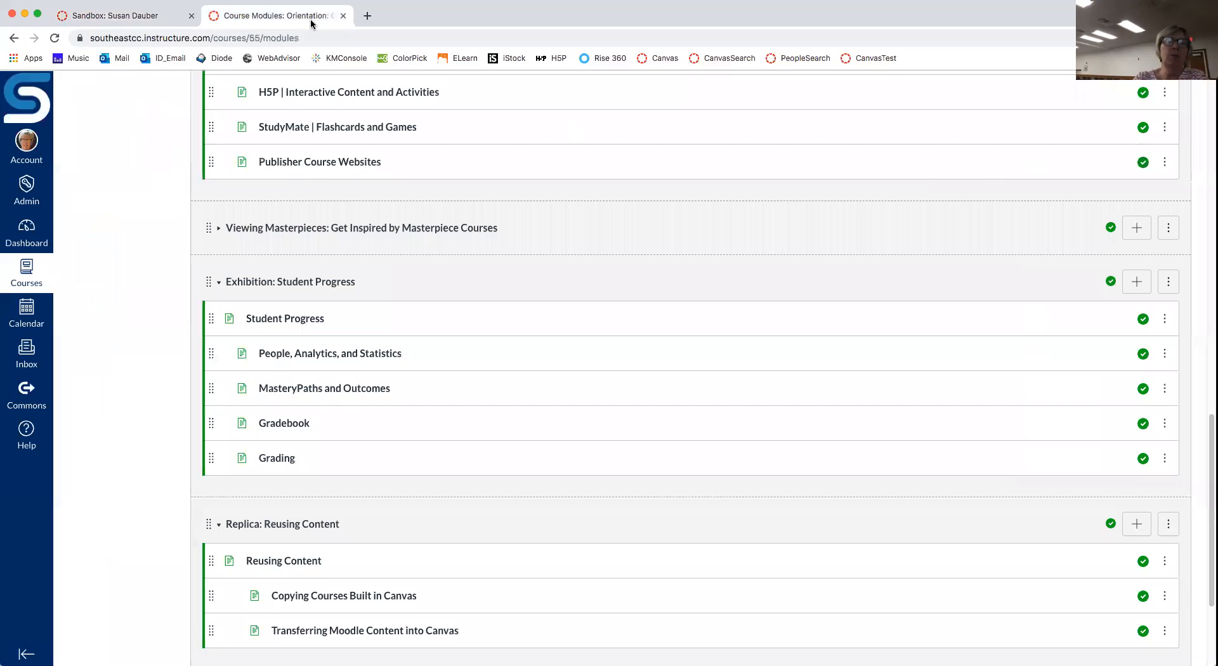
pyautogui.scroll(15, 109, 213)
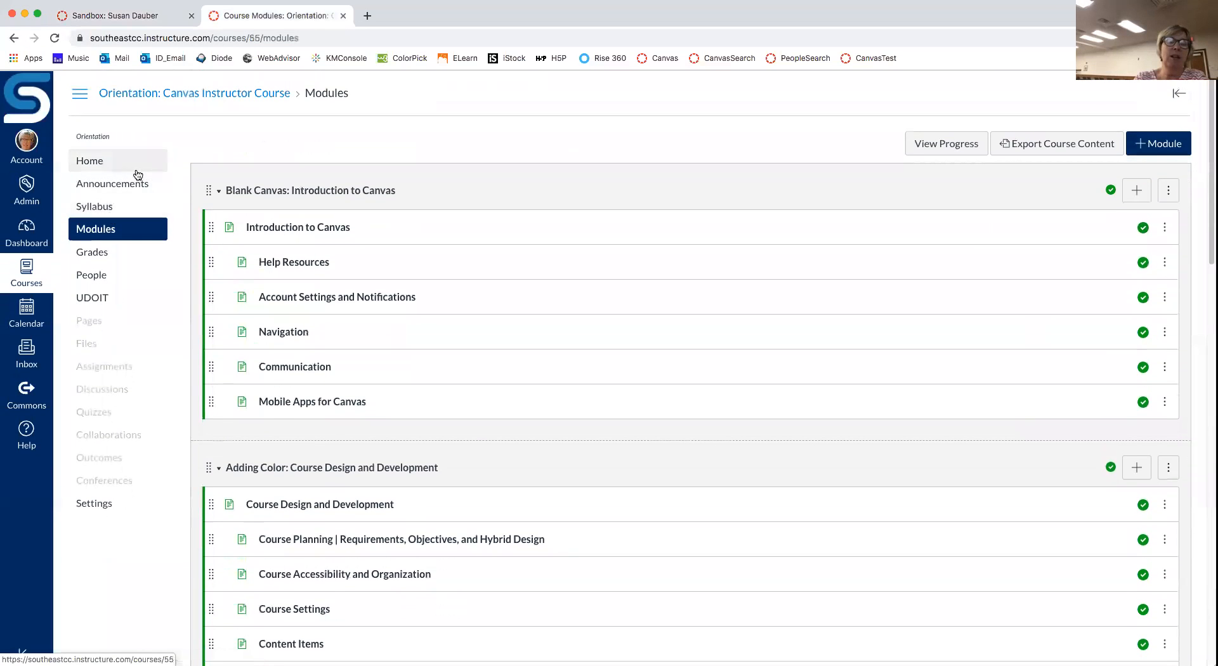
pyautogui.click(93, 163)
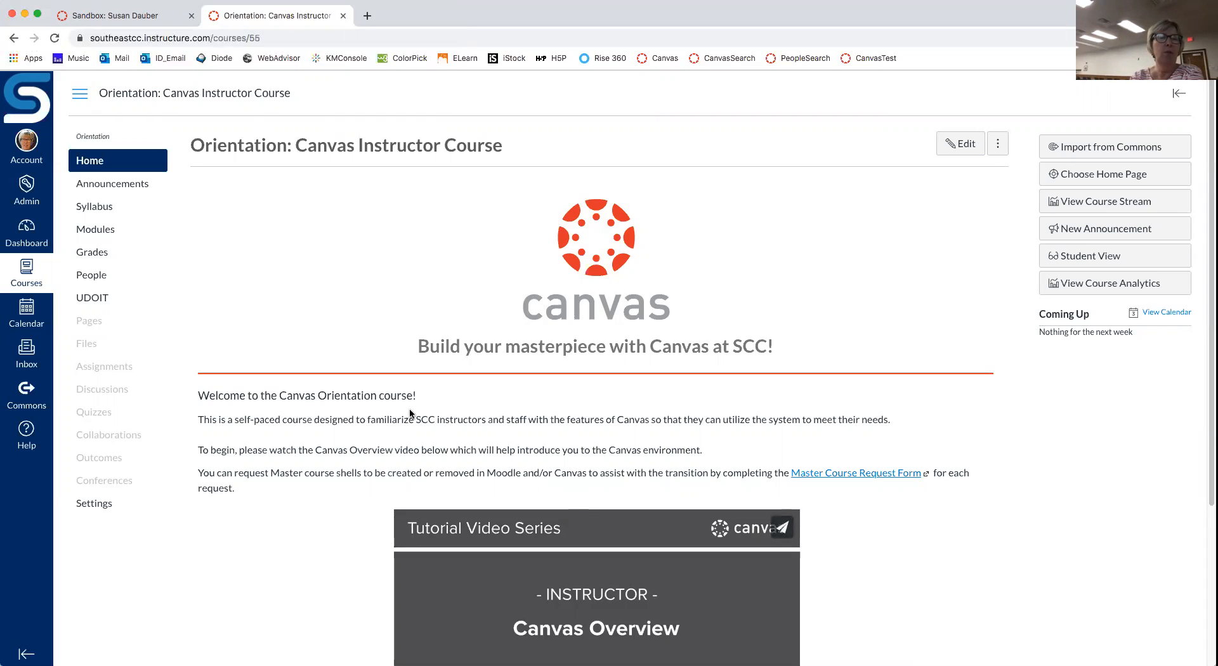
# Step: Return to the sandbox course tab, then go back to the Dashboard
pyautogui.click(112, 19)
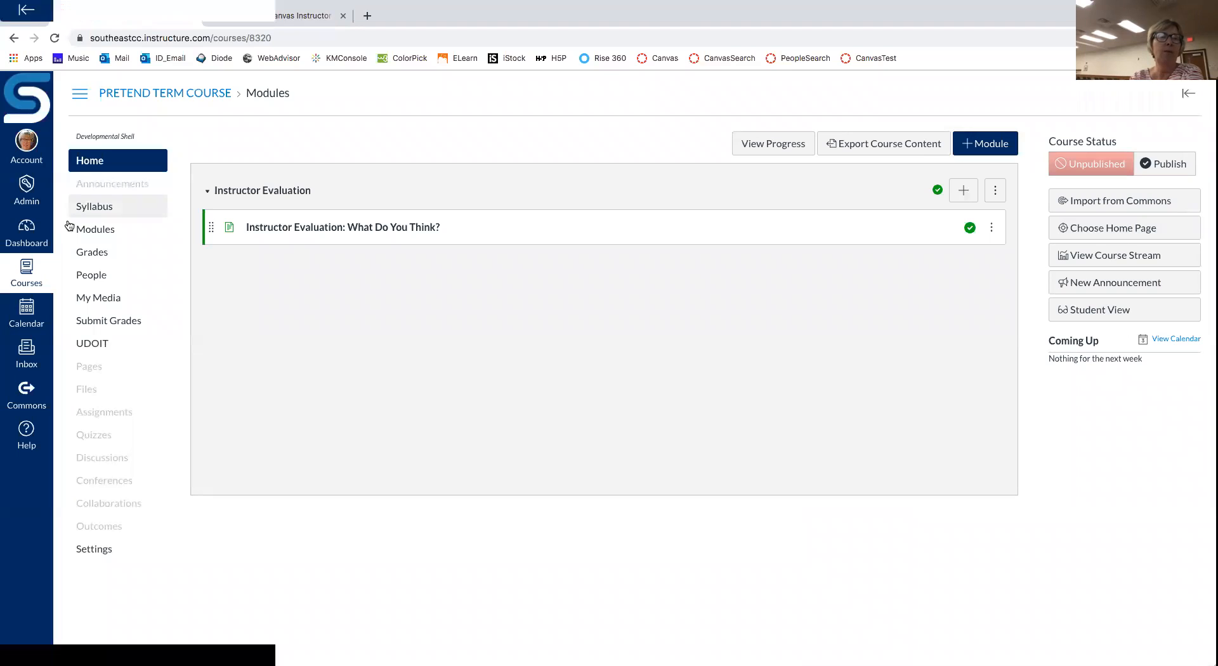
pyautogui.click(27, 235)
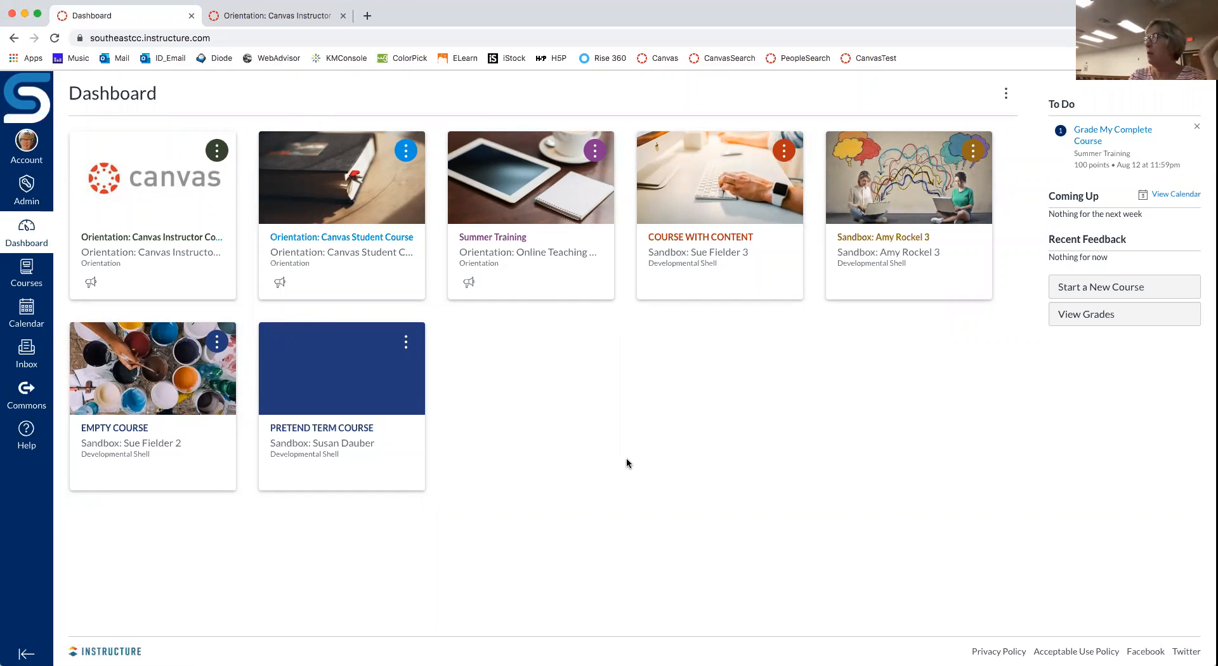
# Step: Open the COURSE WITH CONTENT course and place the cursor at the end of its URL
pyautogui.click(698, 238)
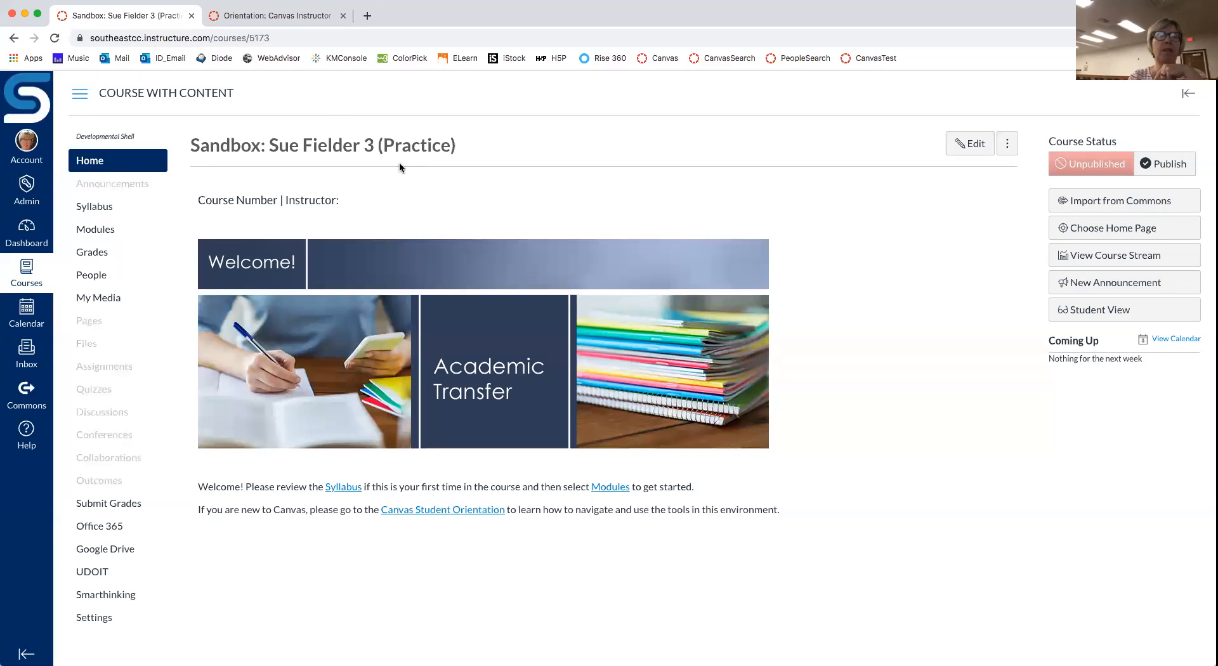
pyautogui.click(276, 39)
pyautogui.click(276, 38)
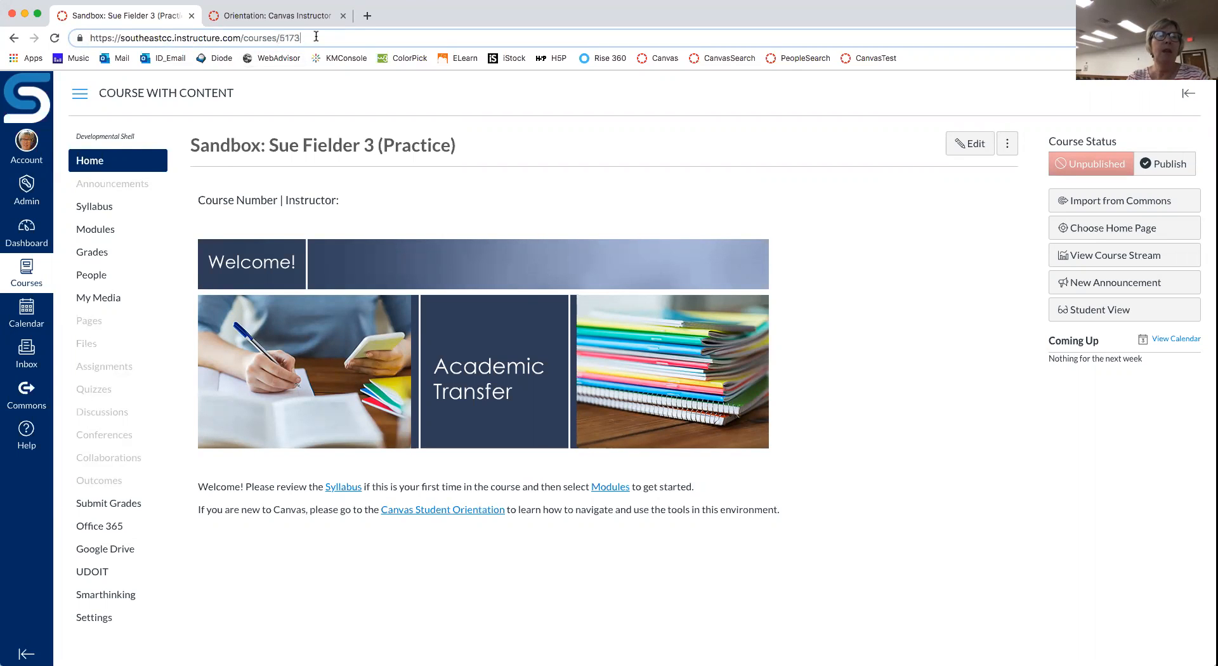
# Step: Append /undelete to the course URL to list the restorable deleted items
pyautogui.write('/')
pyautogui.write('und')
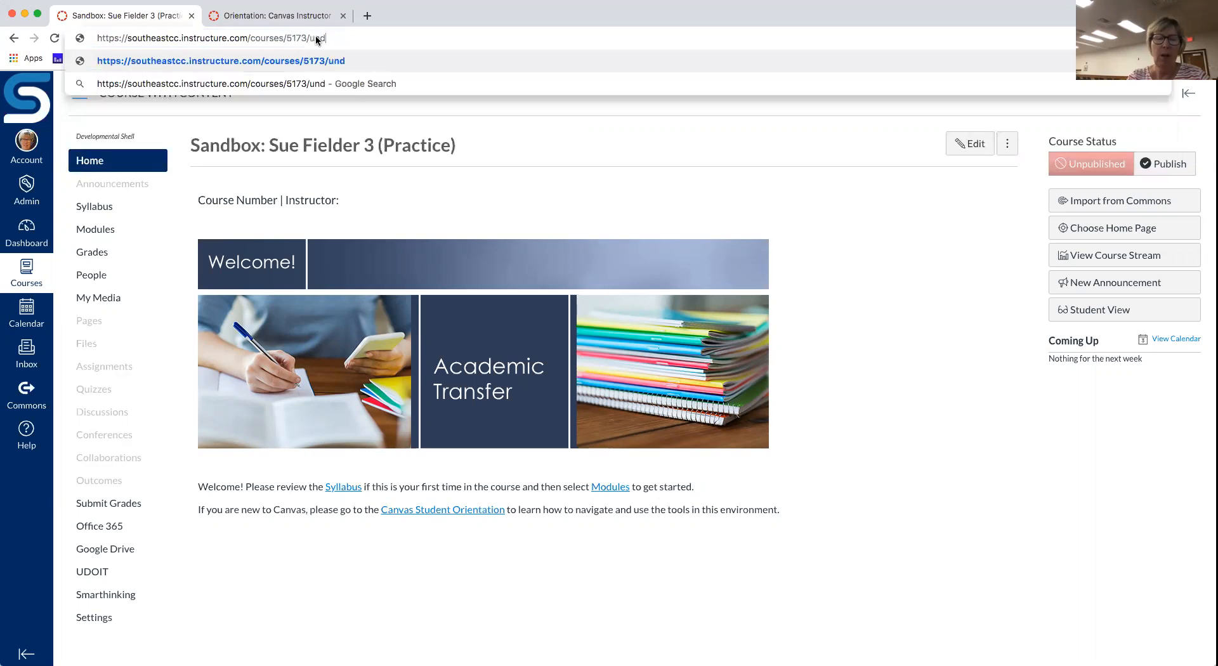
pyautogui.write('elete')
pyautogui.press('Return')
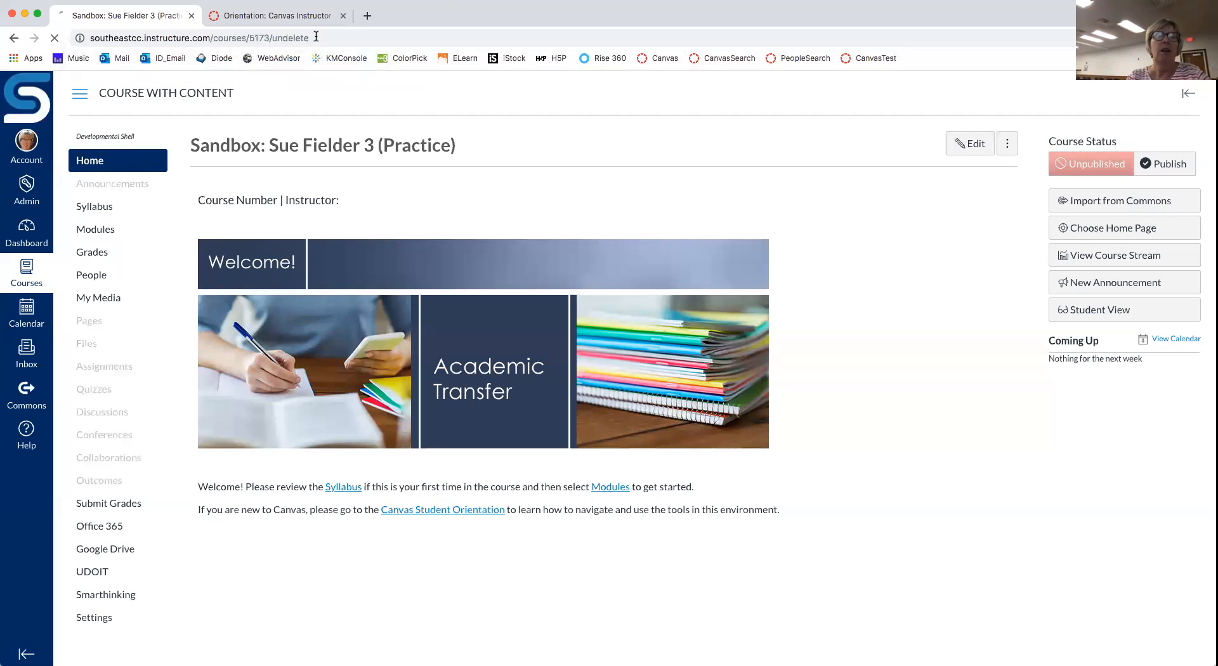
pyautogui.scroll(-1, 698, 262)
pyautogui.scroll(1, 698, 261)
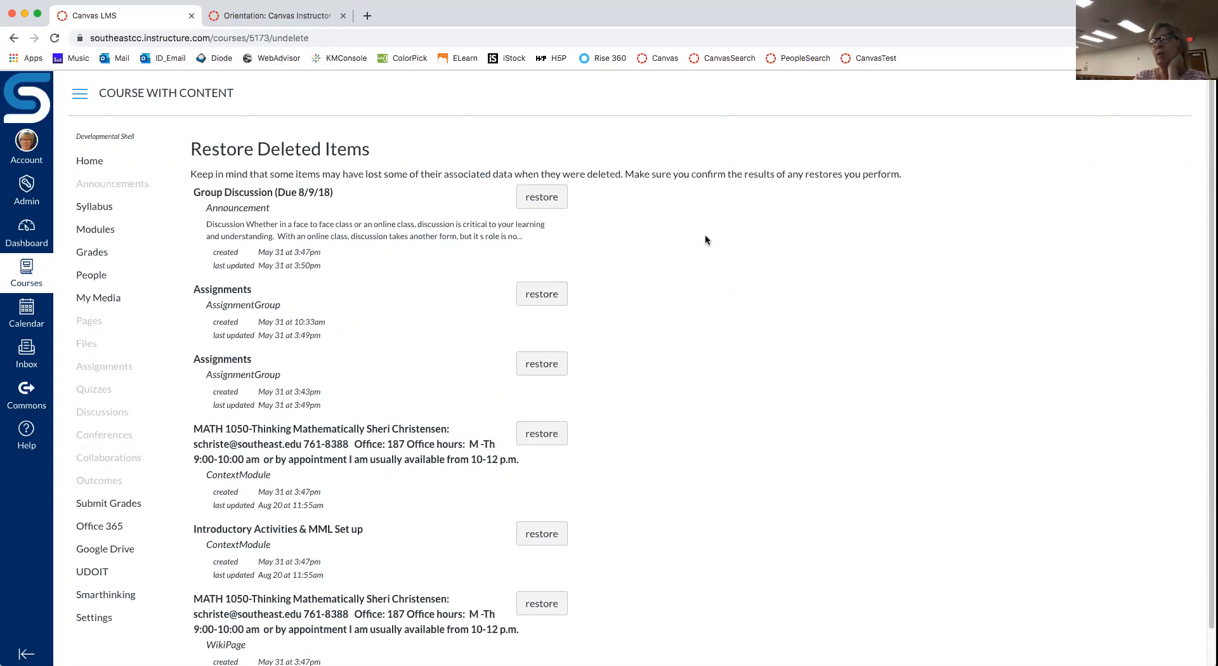
# Step: In the Orientation course Modules, open Recover Deleted Canvas Content and read the /undelete steps
pyautogui.click(305, 20)
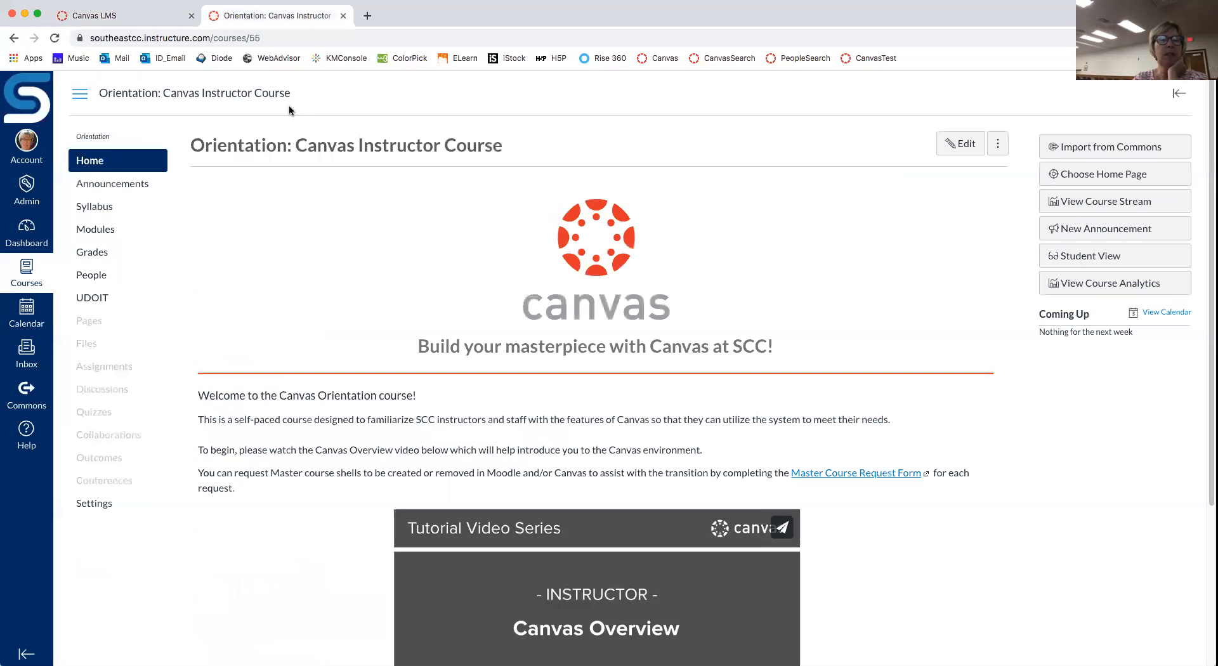
pyautogui.click(95, 229)
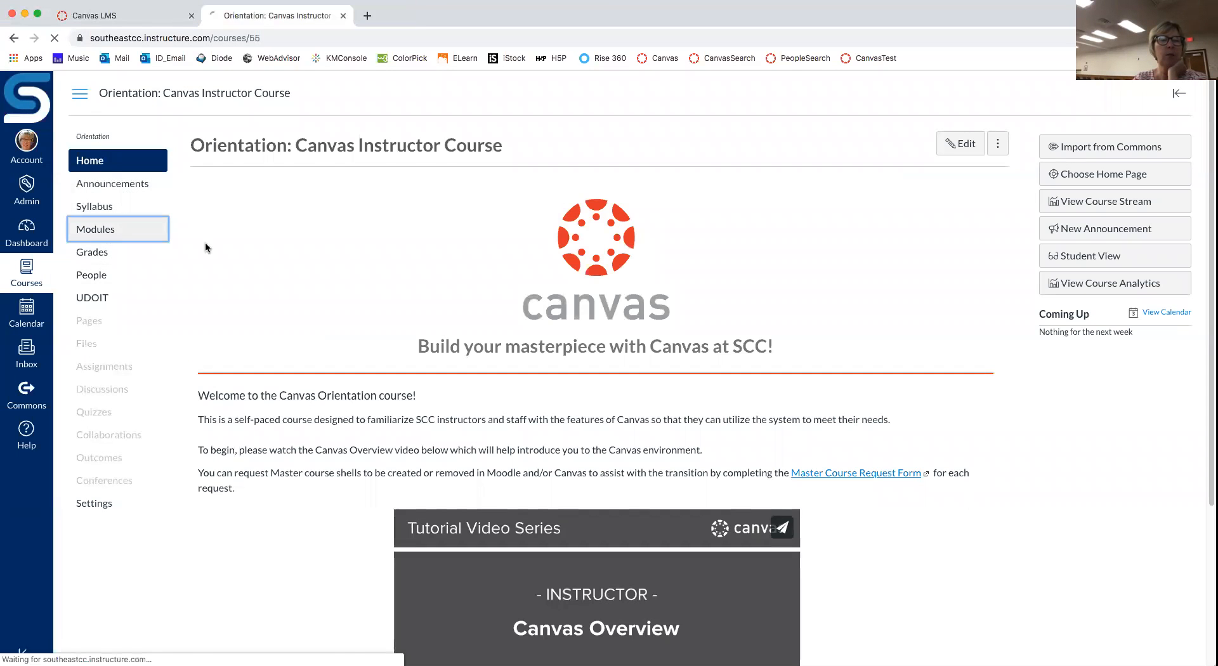
pyautogui.scroll(-5, 770, 318)
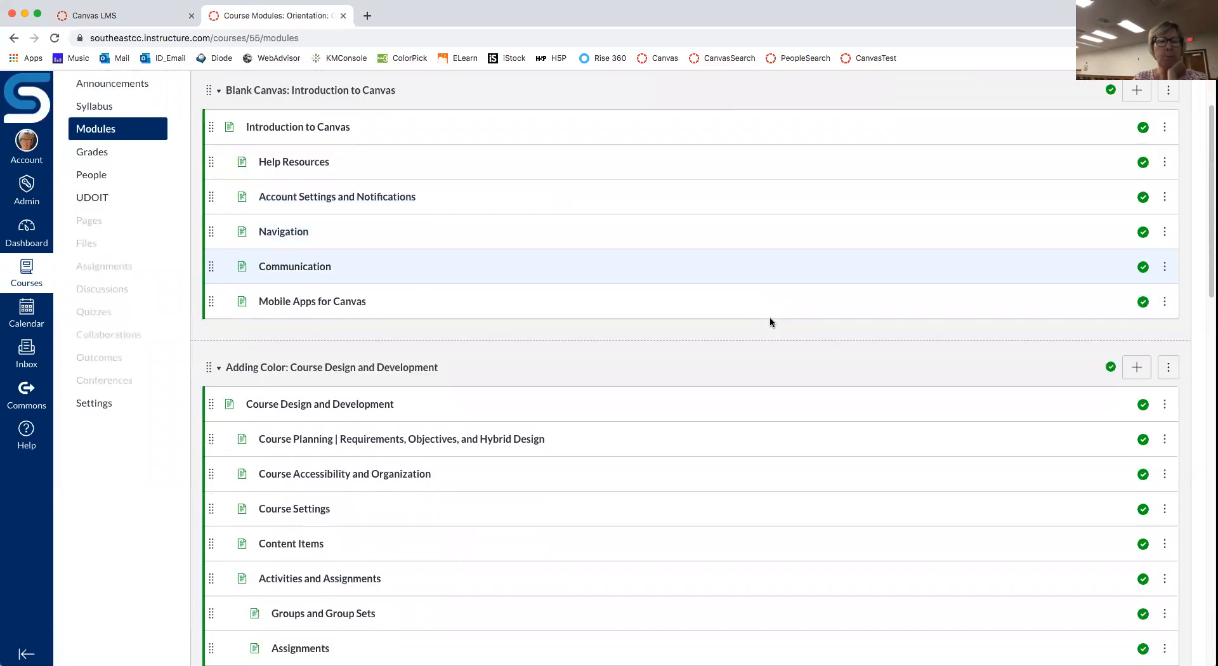
pyautogui.scroll(-3, 770, 317)
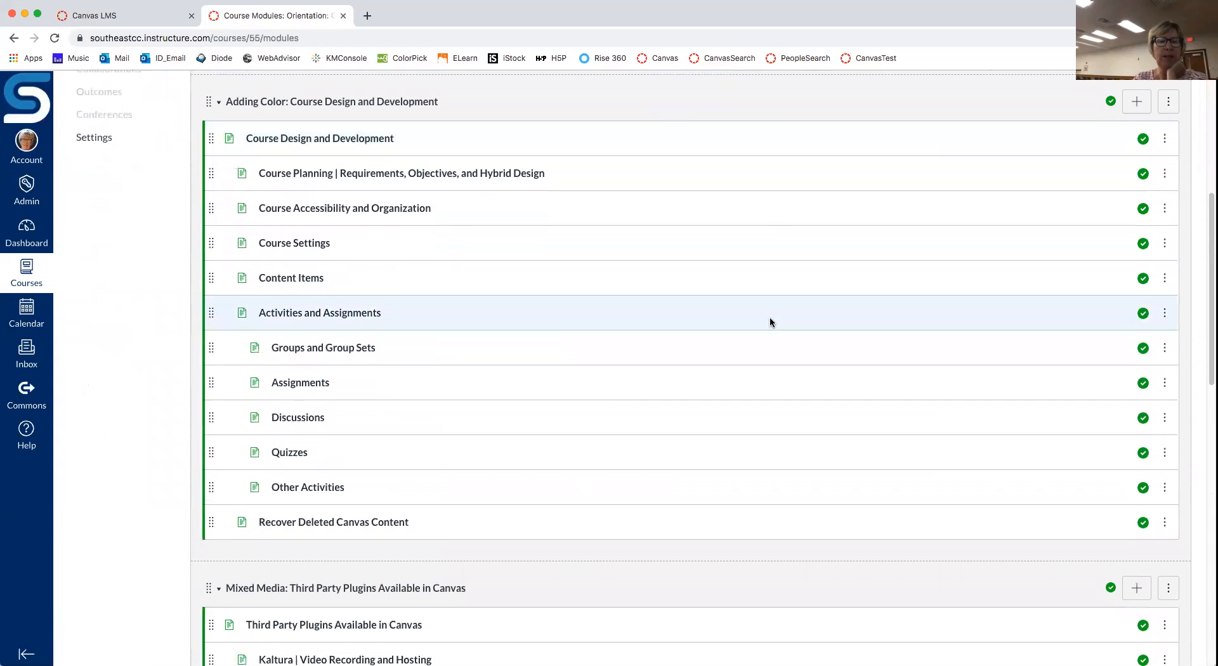
pyautogui.scroll(-1, 389, 129)
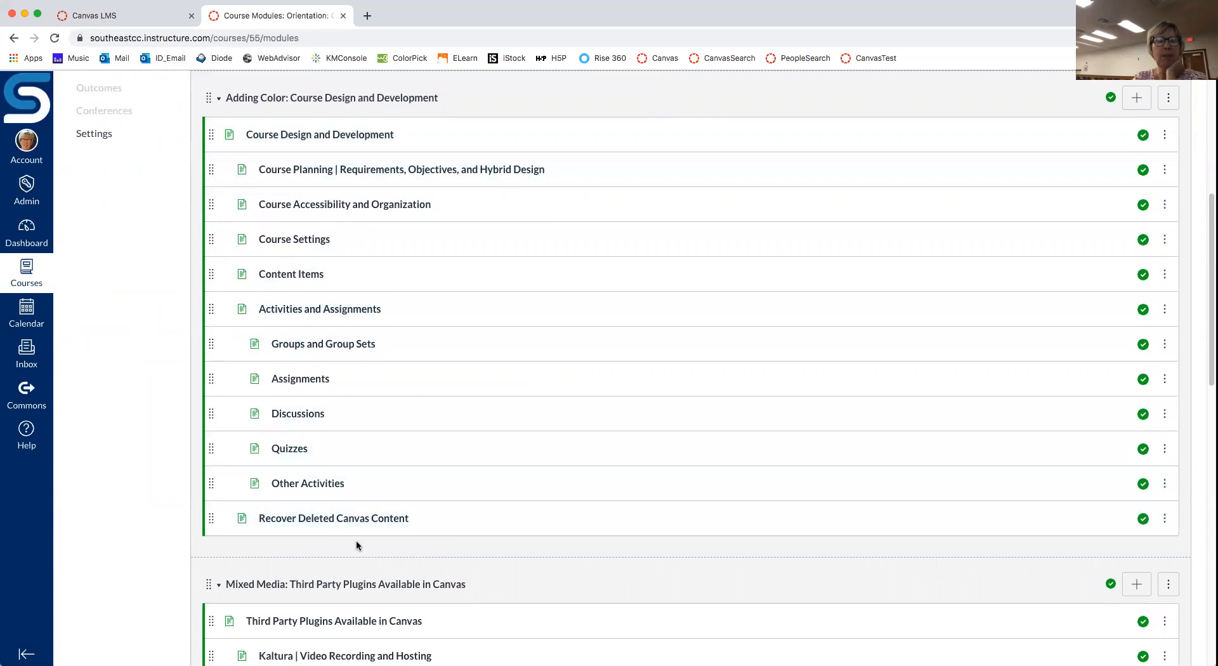
pyautogui.click(351, 519)
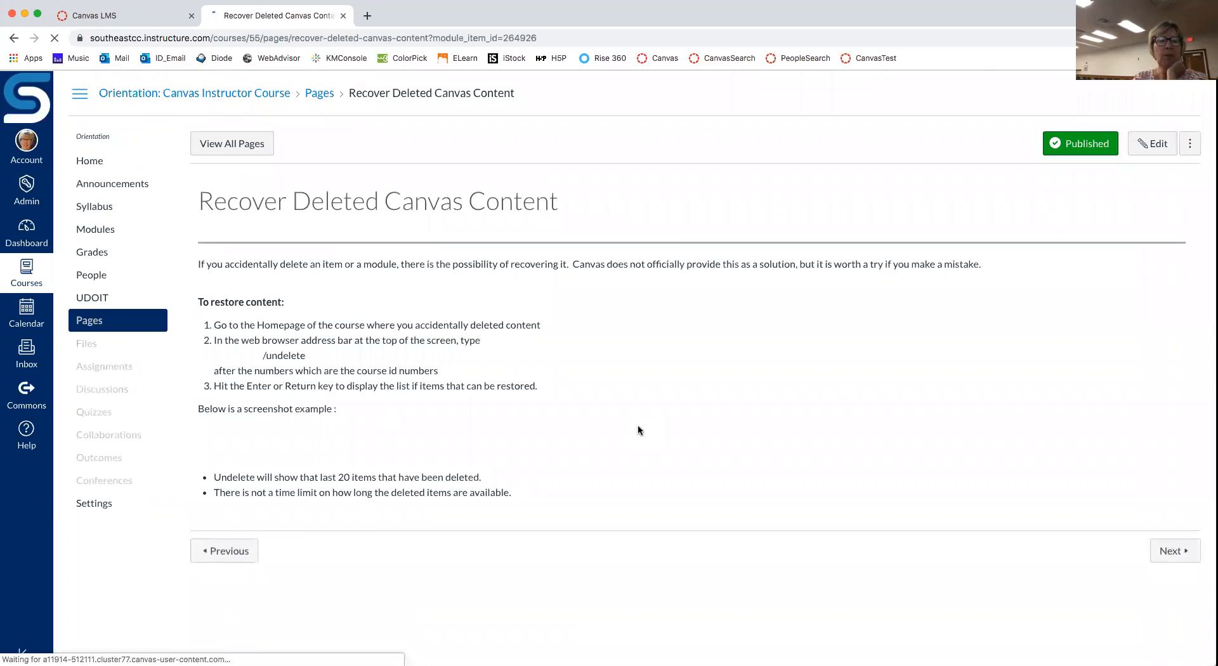
pyautogui.scroll(-3, 637, 429)
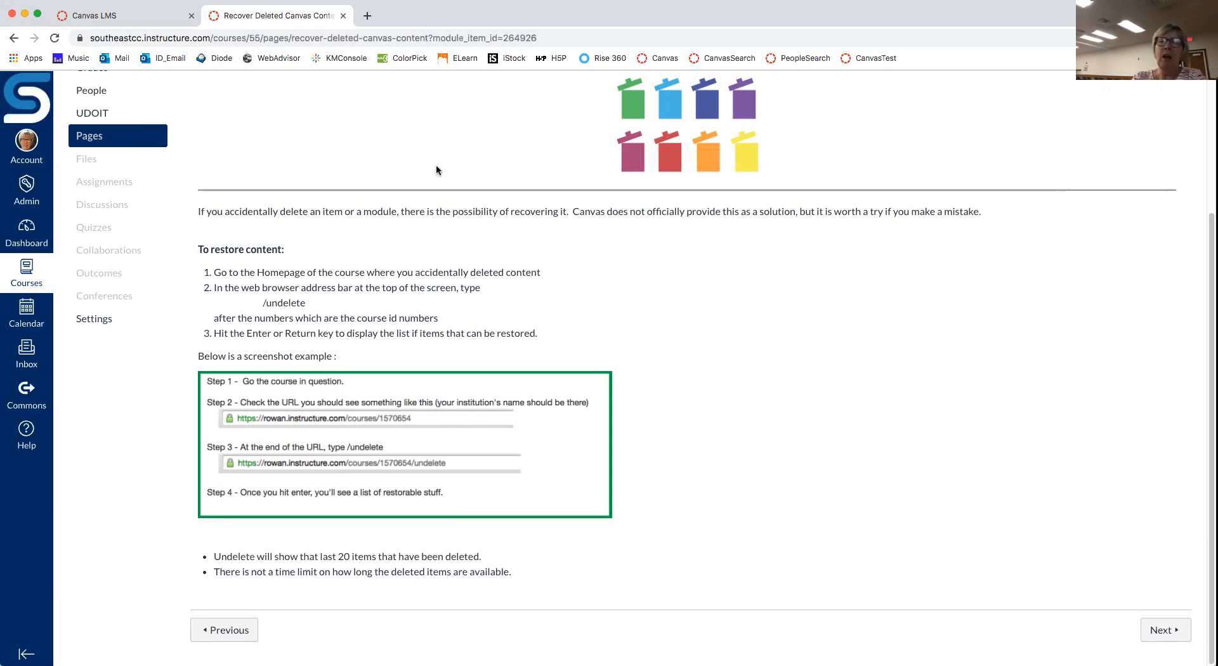
pyautogui.scroll(4, 590, 287)
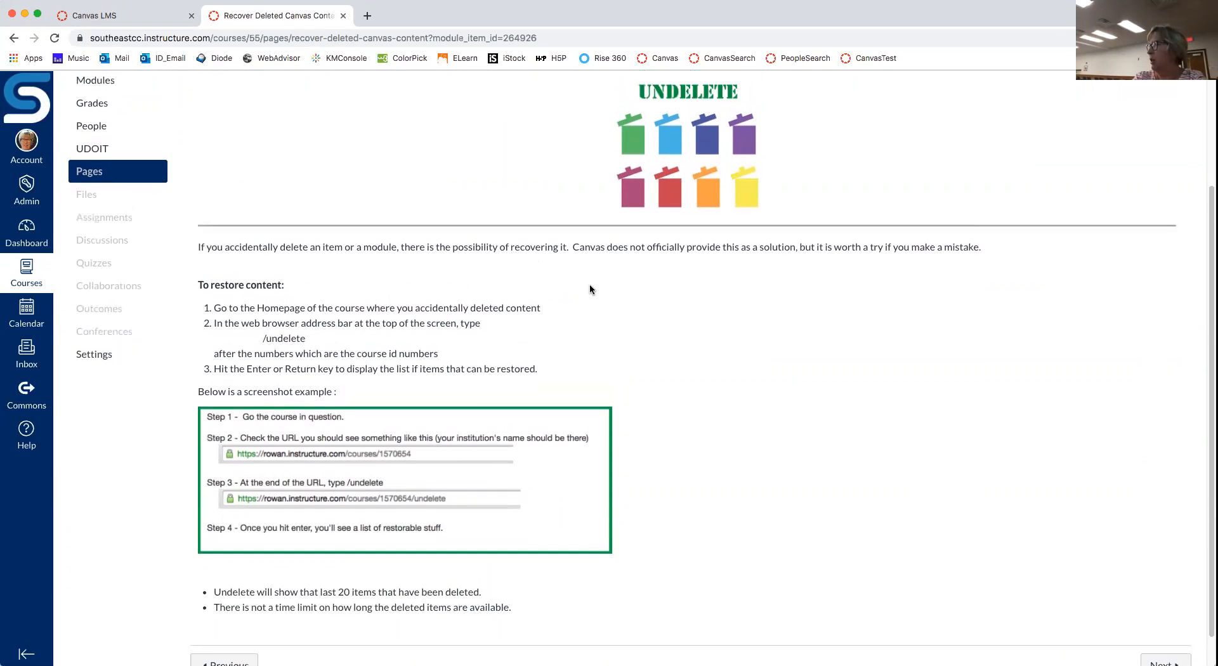
pyautogui.scroll(2, 588, 283)
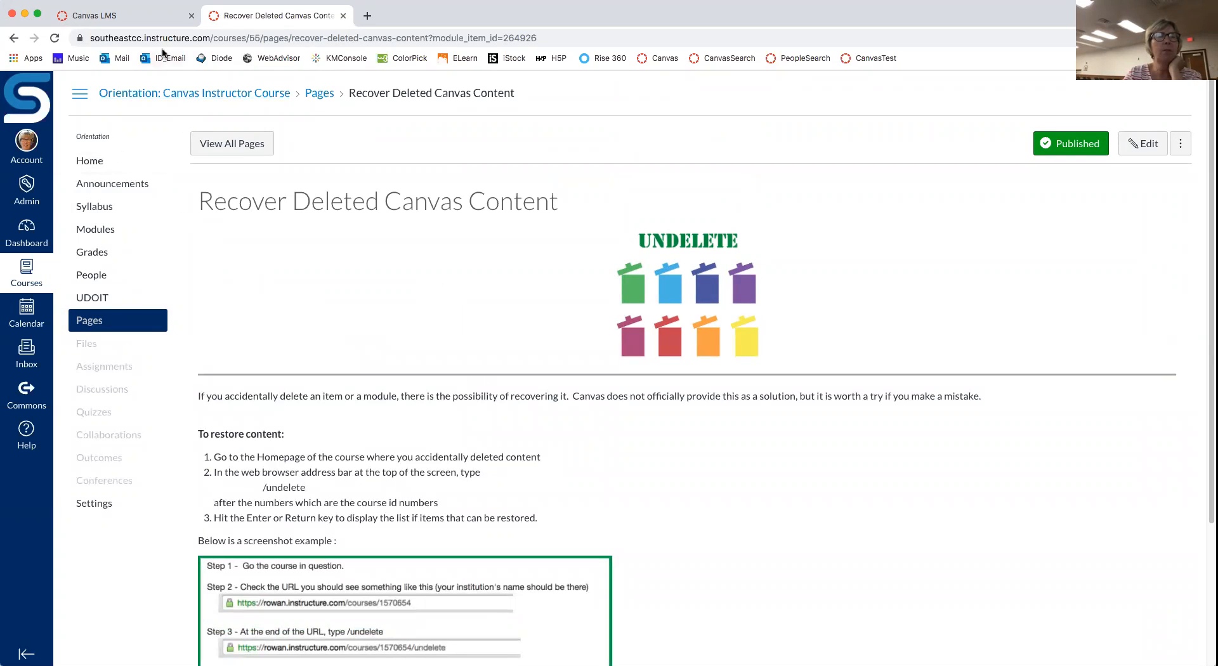
# Step: Back in the sandbox course, open its Modules page showing Unit 1: Real Numbers
pyautogui.click(142, 23)
pyautogui.scroll(-1, 744, 285)
pyautogui.scroll(1, 744, 285)
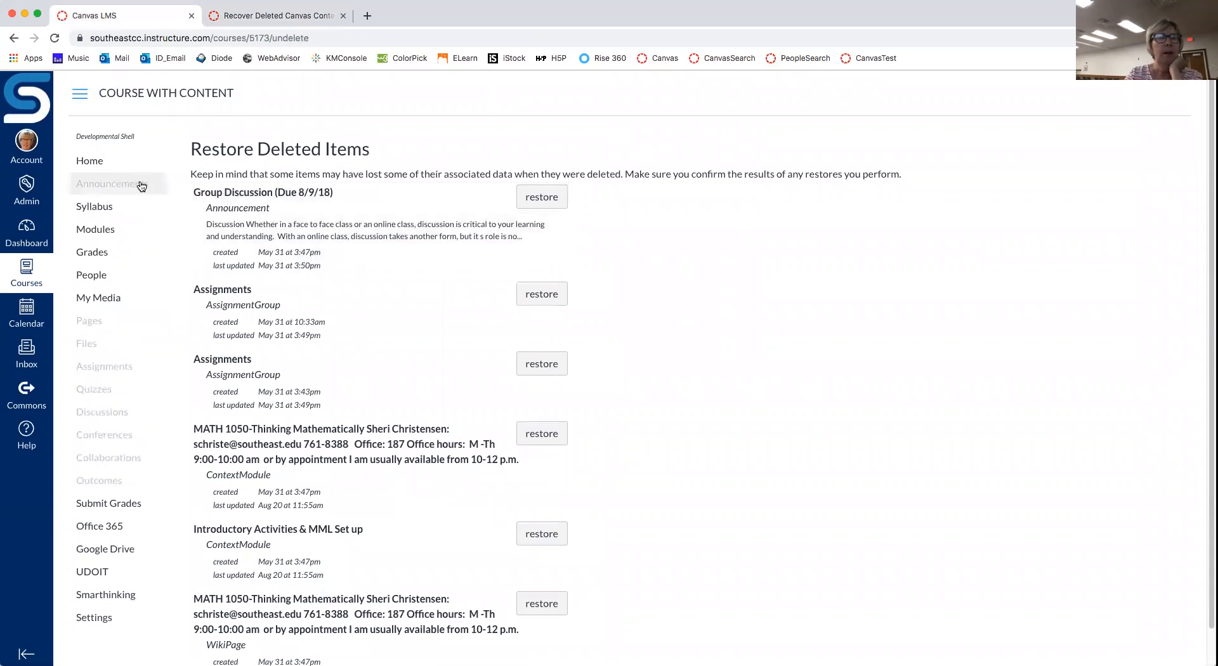
pyautogui.click(86, 162)
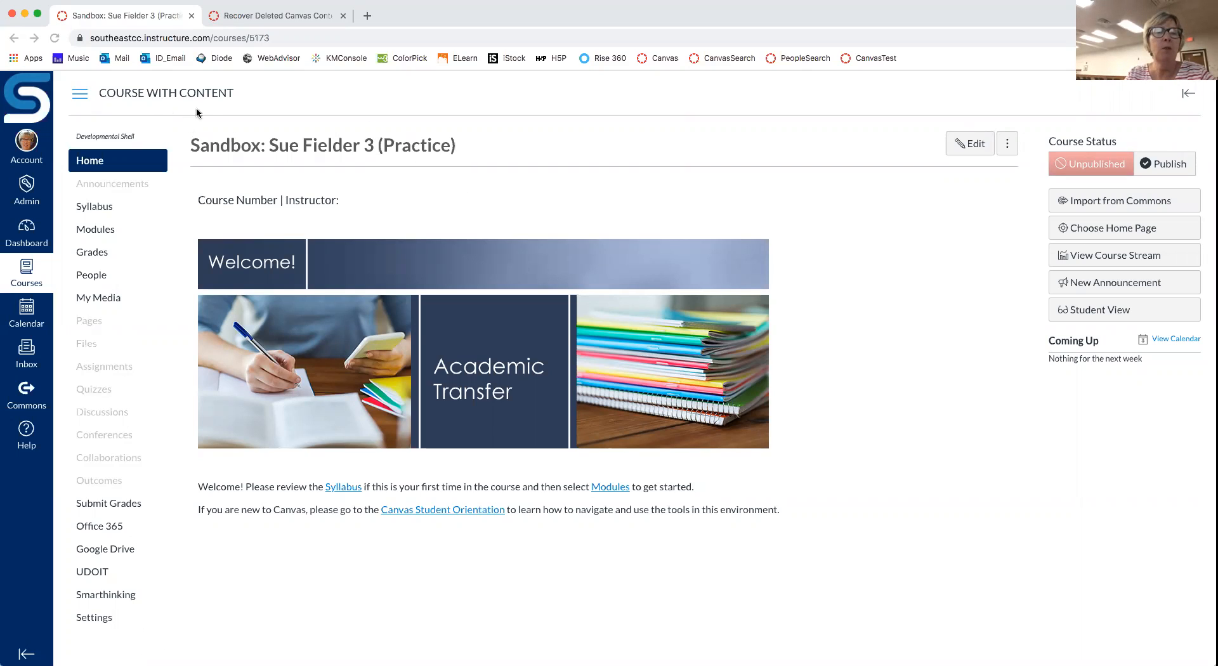
pyautogui.click(109, 236)
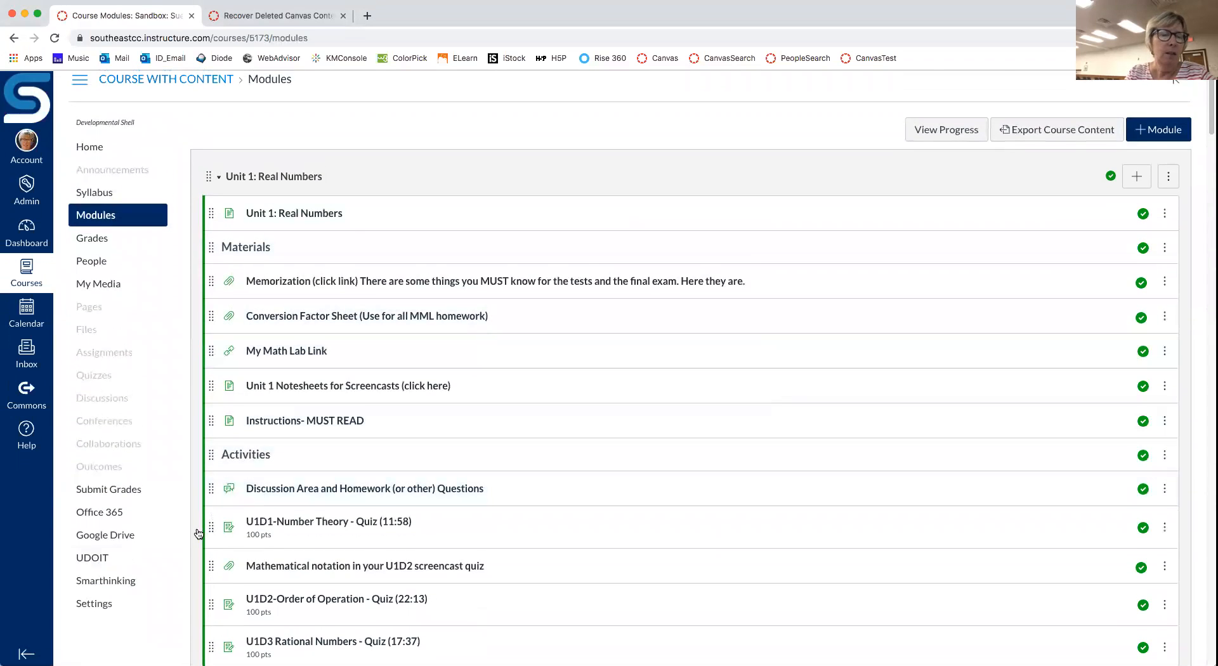
# Step: Go from the course Settings to the Export Course Content page
pyautogui.click(94, 605)
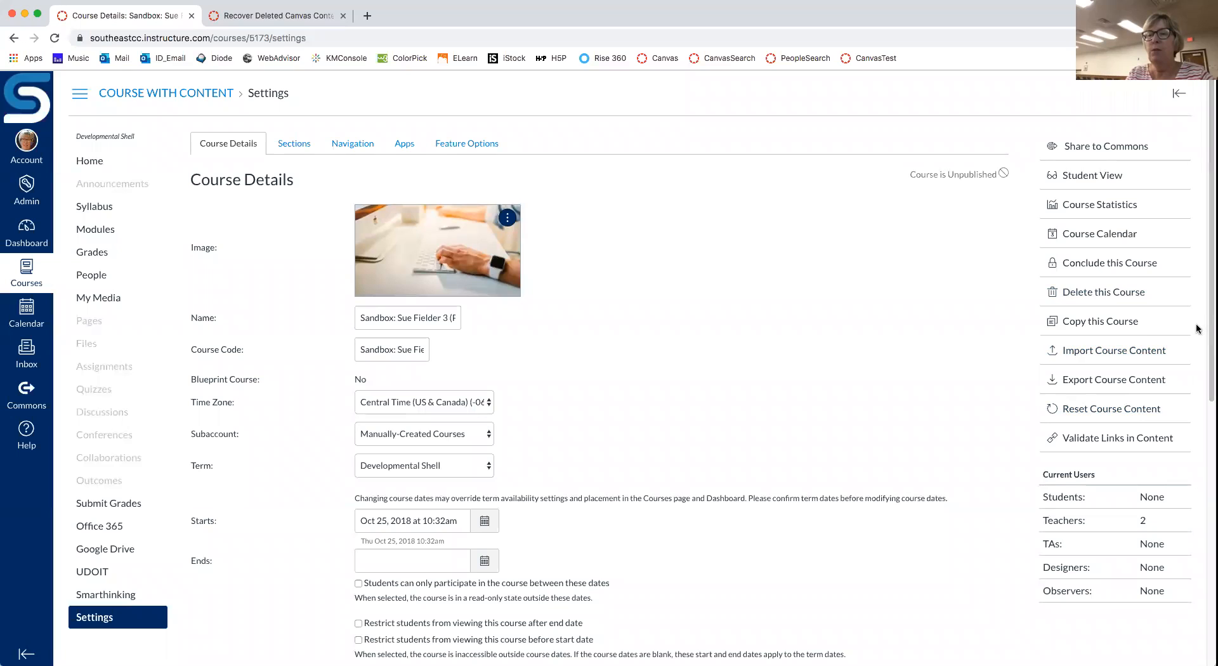
pyautogui.click(1109, 381)
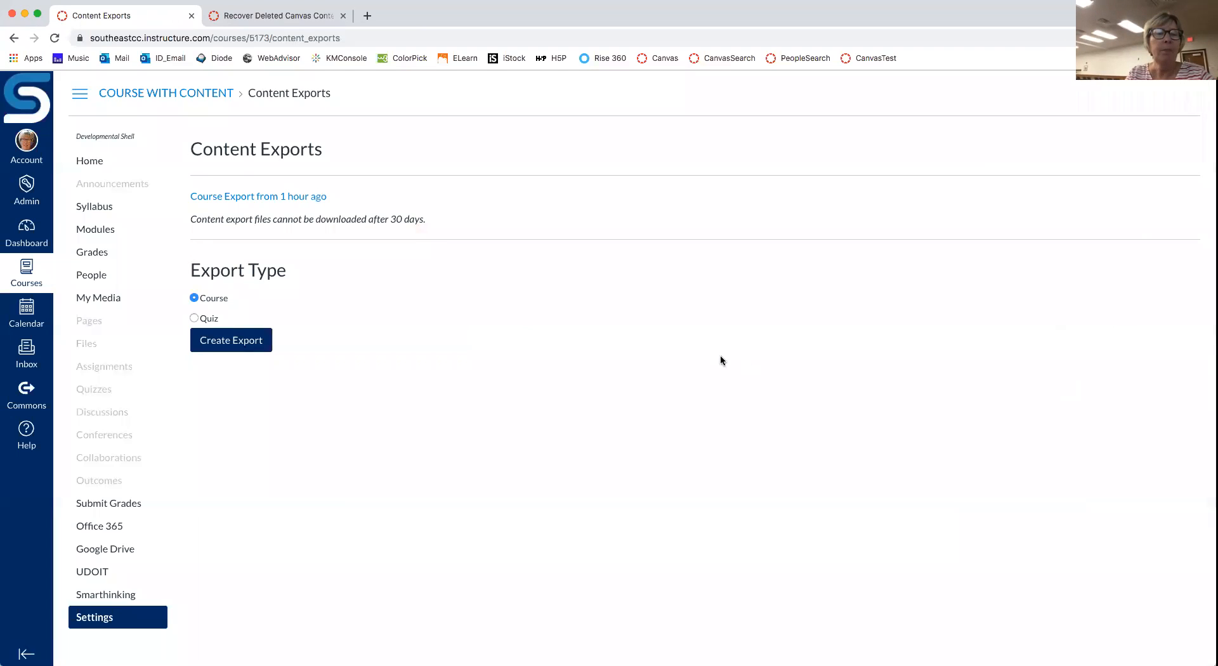
# Step: Create a full Course export of COURSE WITH CONTENT and wait for it to finish
pyautogui.click(235, 341)
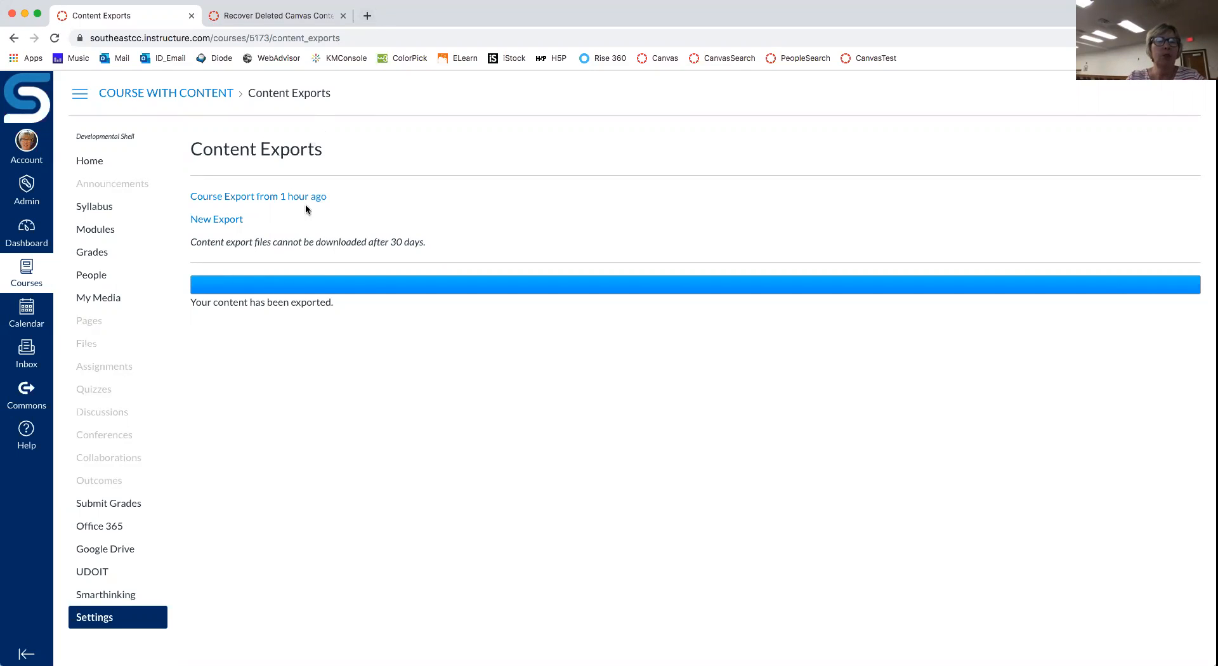
# Step: Check the Outlook inbox in a new tab, then close it to return to Canvas
pyautogui.click(366, 15)
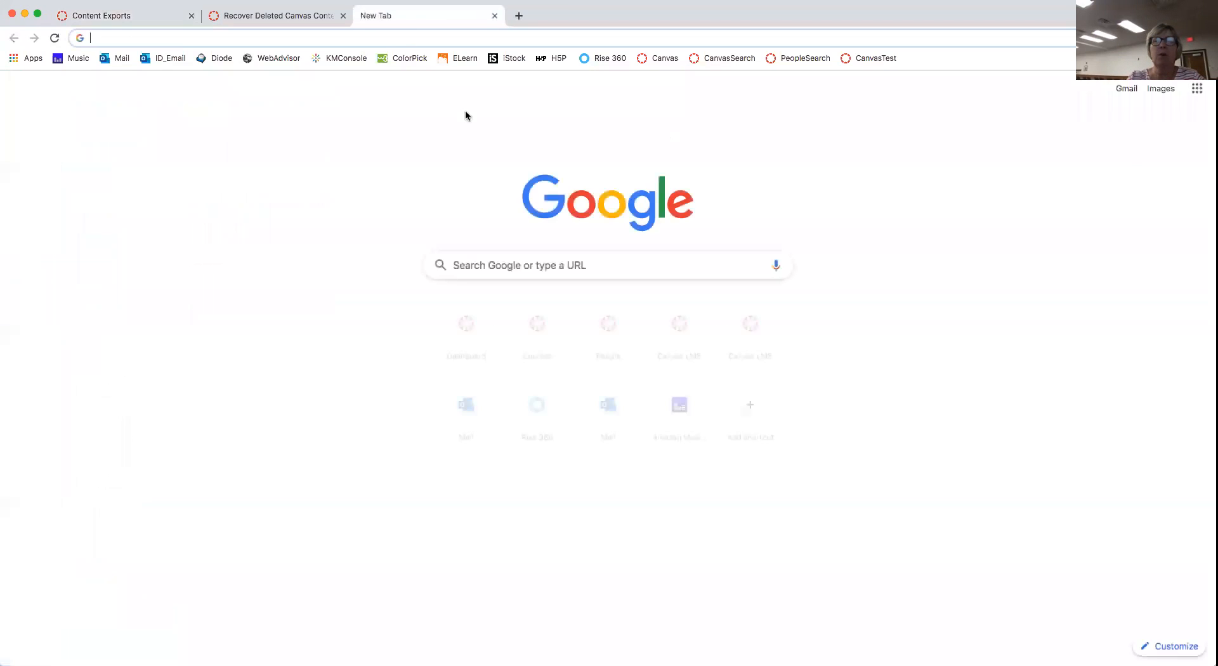
pyautogui.click(119, 58)
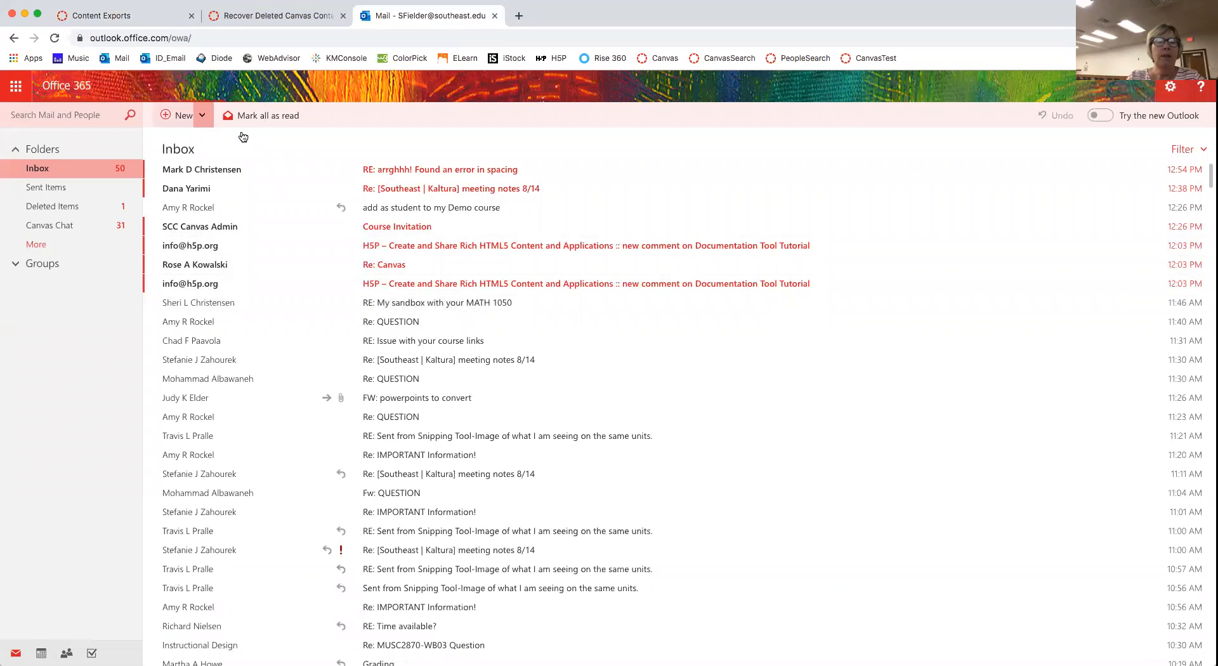
pyautogui.click(54, 39)
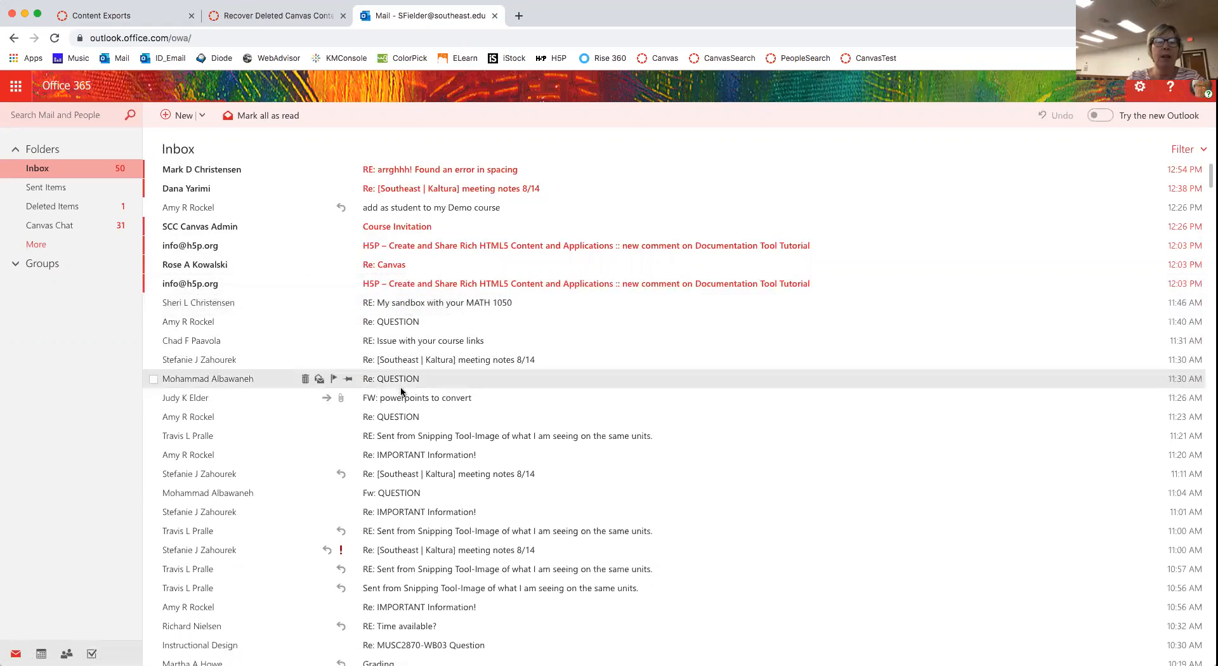
pyautogui.click(496, 18)
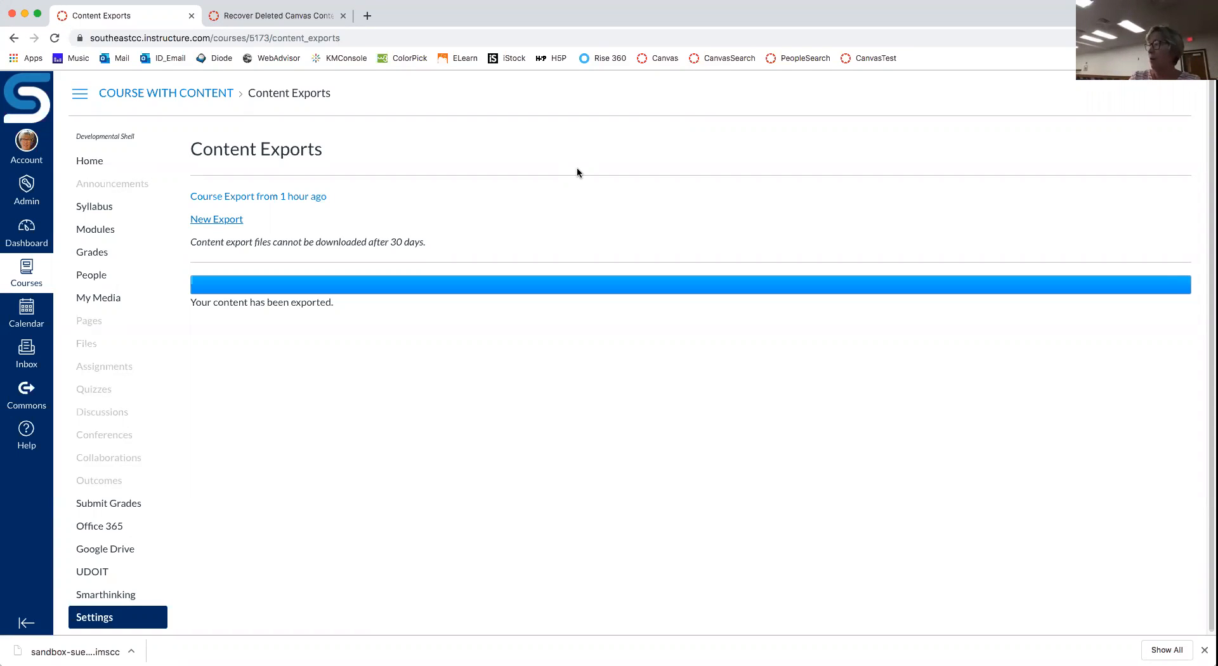
# Step: Minimize the browser window and return to the Canvas Dashboard with its seven course cards
pyautogui.click(25, 14)
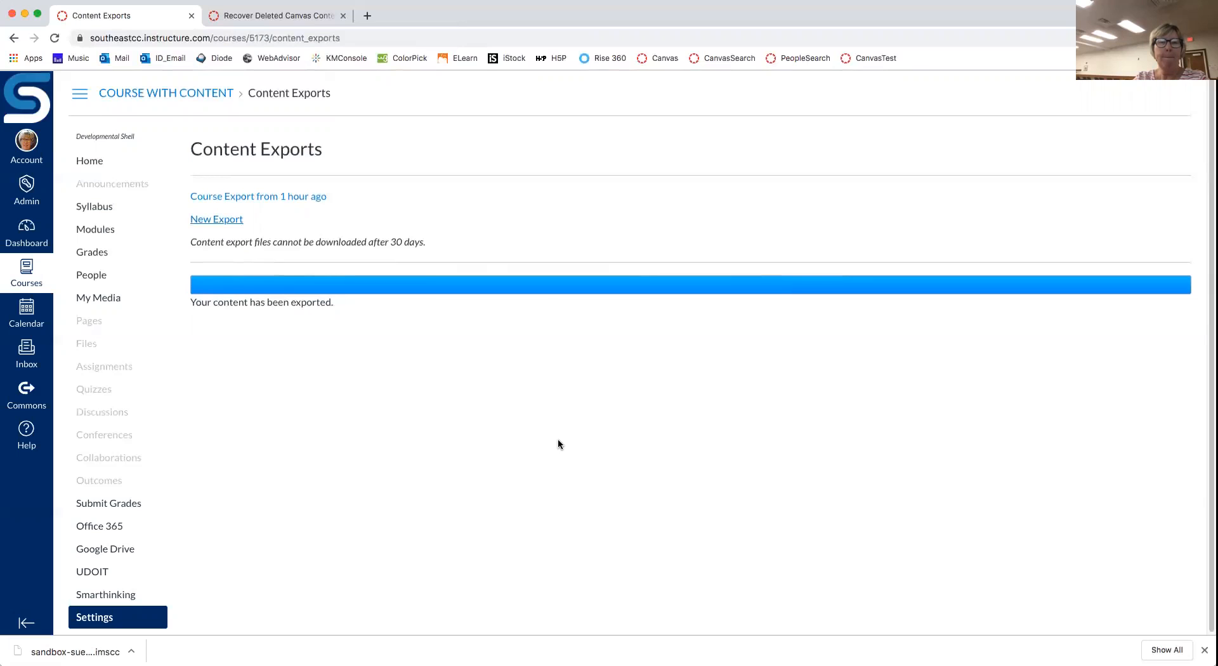
pyautogui.click(23, 227)
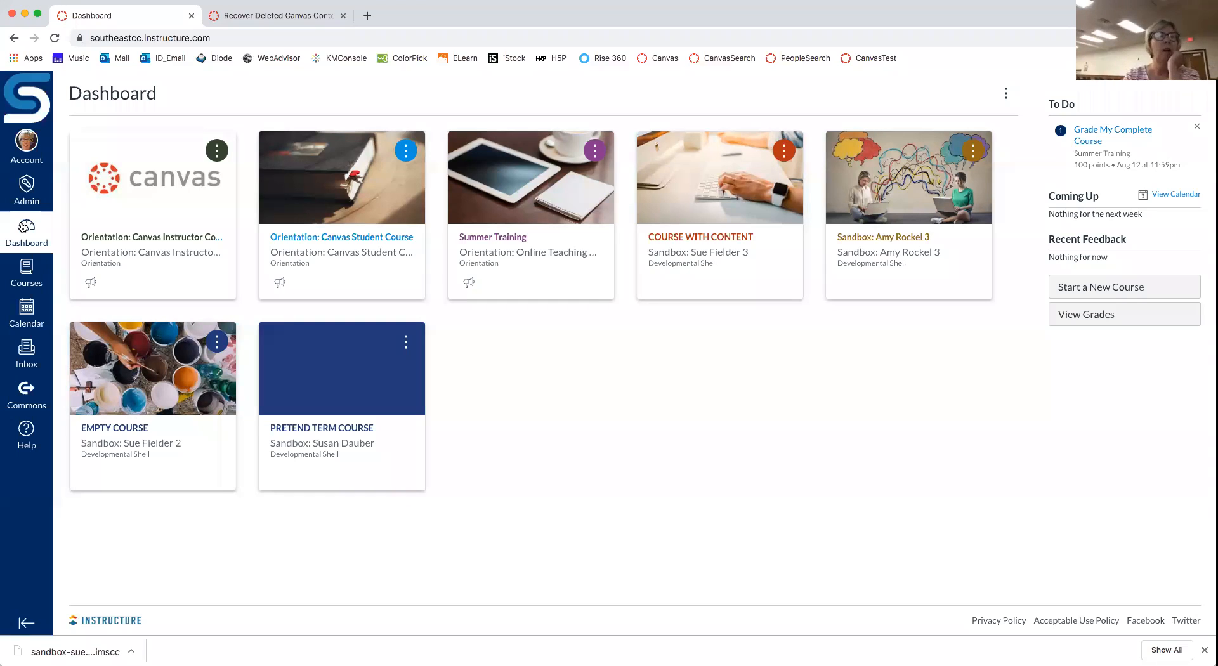
# Step: From the EMPTY COURSE sandbox's Settings, go to Import Course Content
pyautogui.click(124, 429)
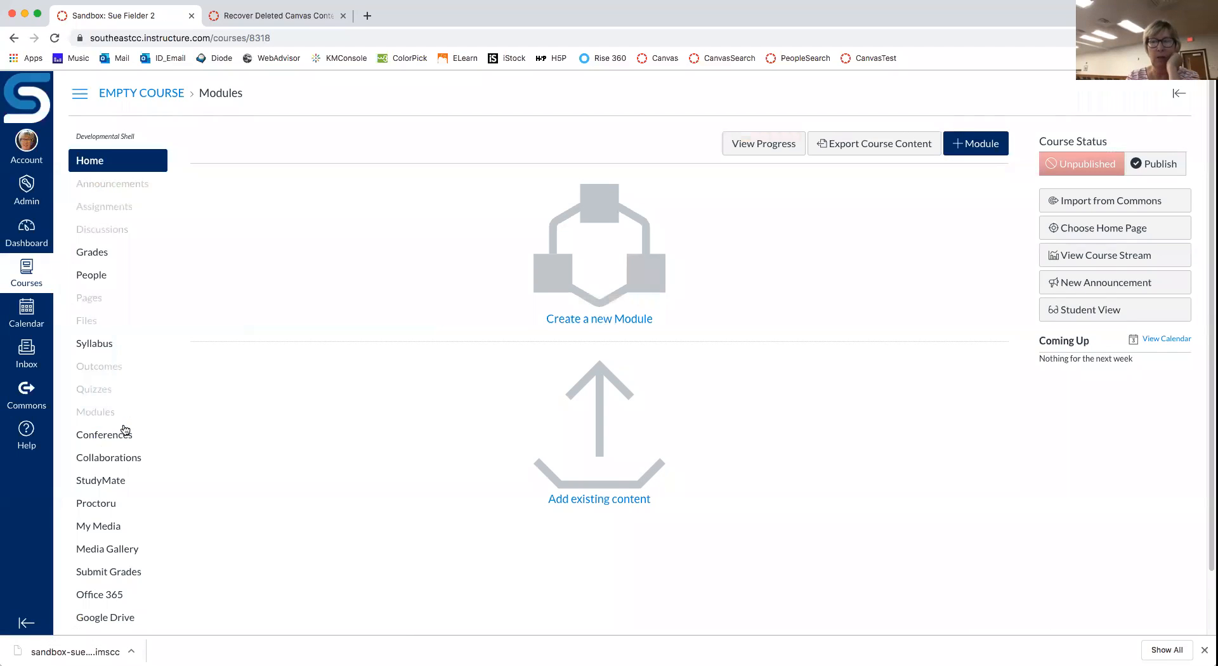
pyautogui.scroll(-2, 180, 479)
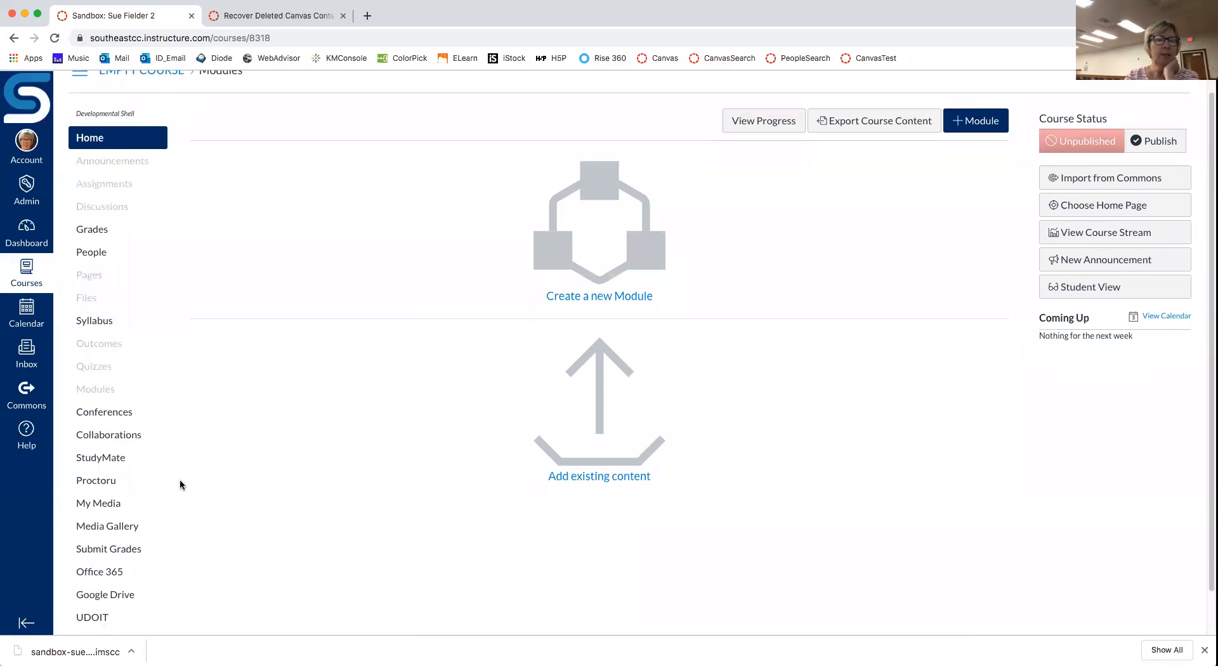
pyautogui.click(72, 616)
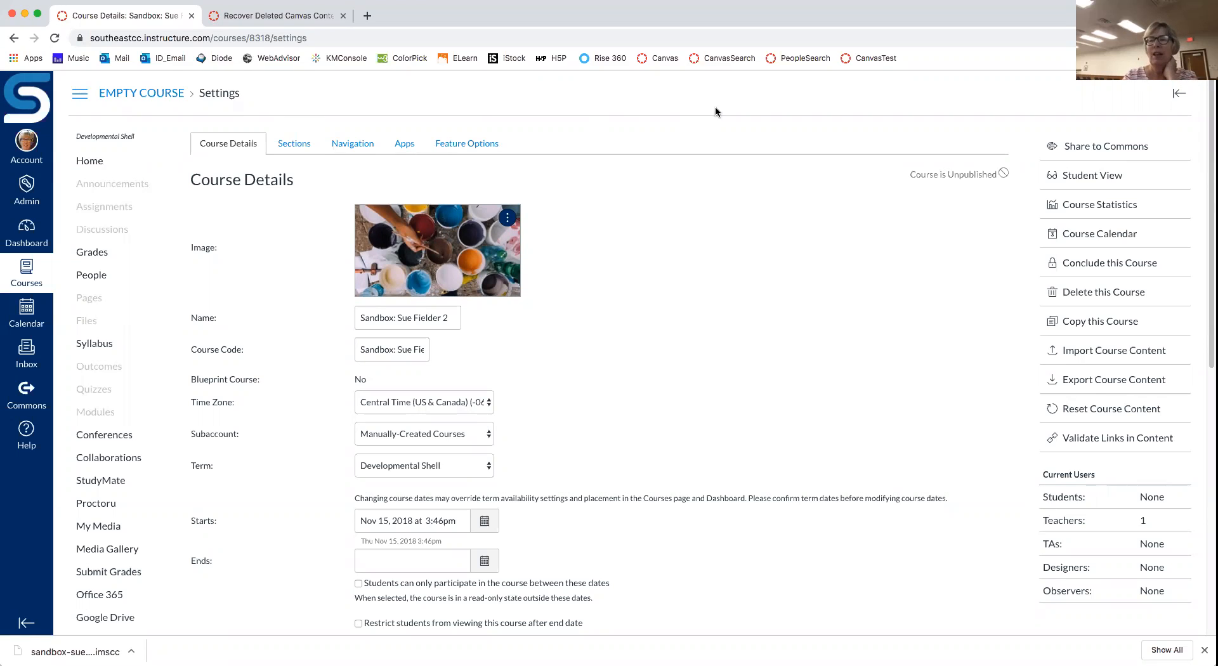
pyautogui.click(1142, 357)
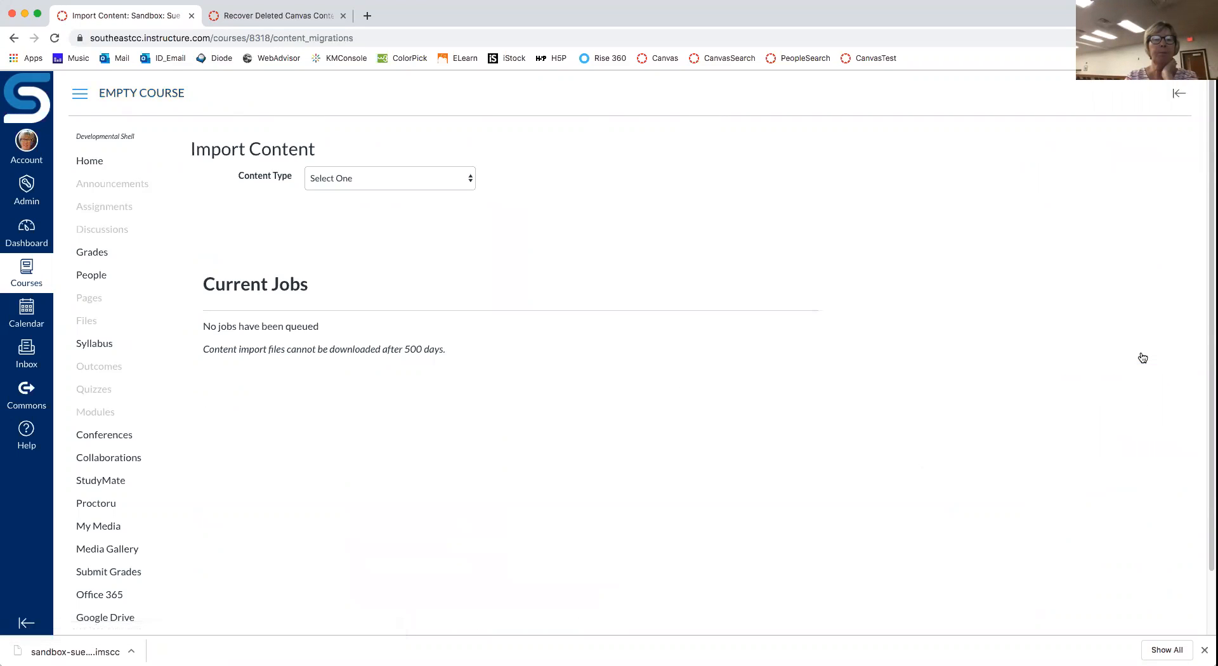
# Step: Choose Canvas Course Export Package and attach the practice export .imscc file from the Desktop
pyautogui.click(471, 182)
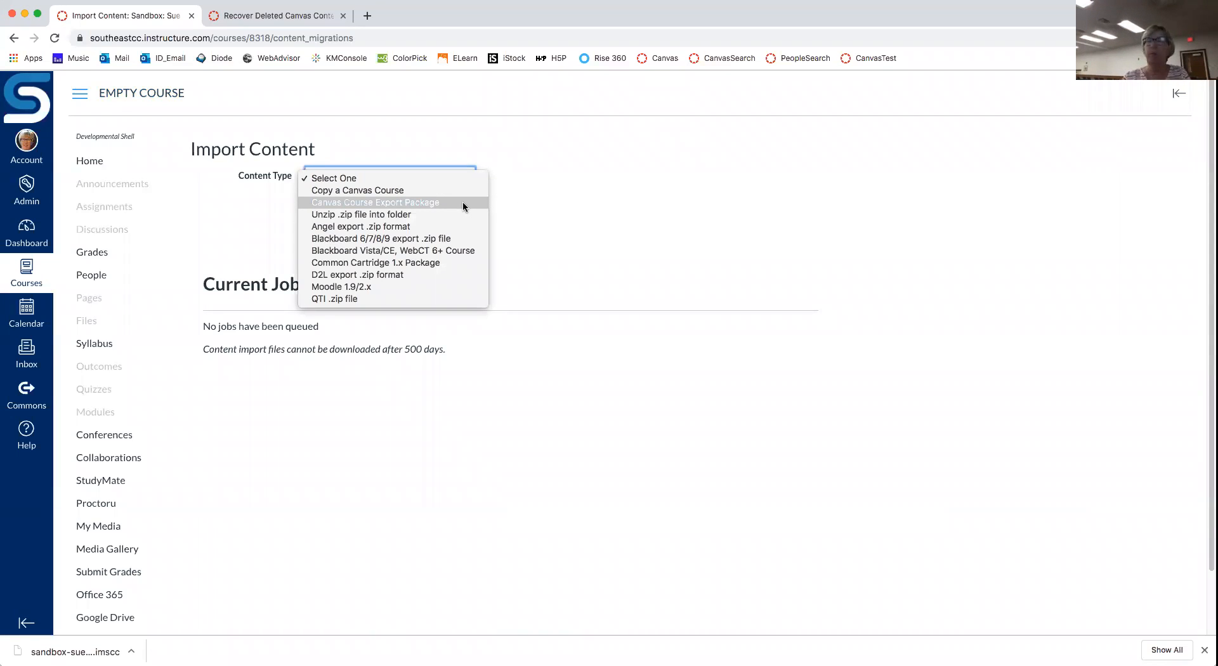
pyautogui.click(452, 203)
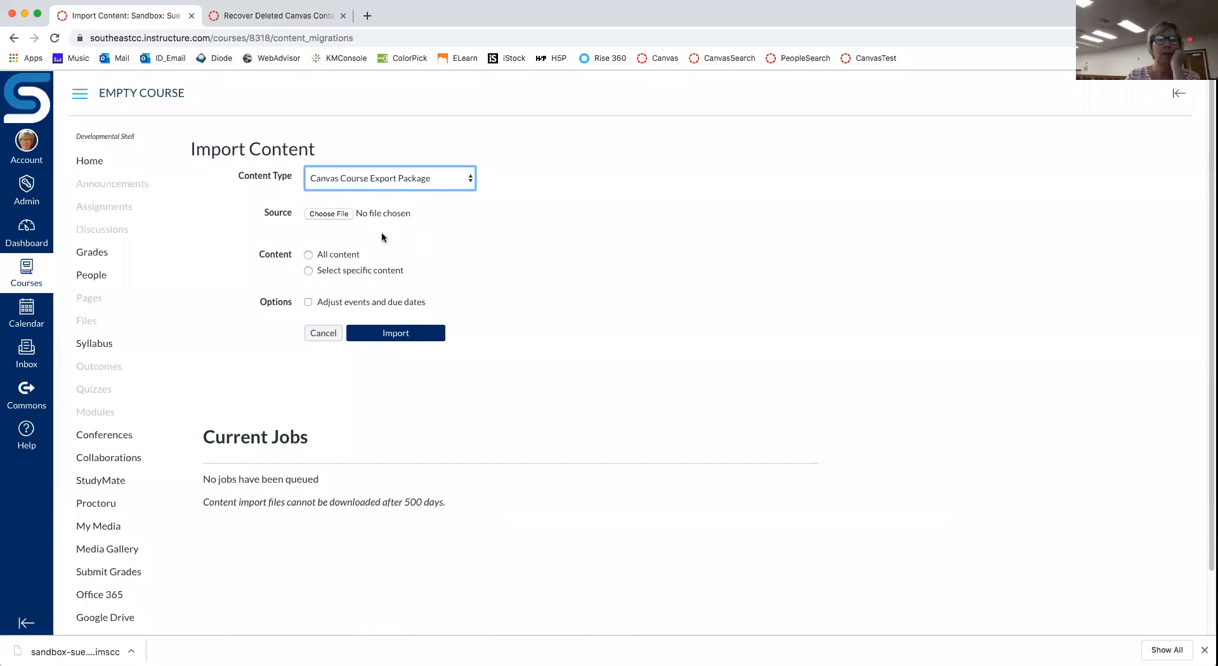
pyautogui.click(325, 215)
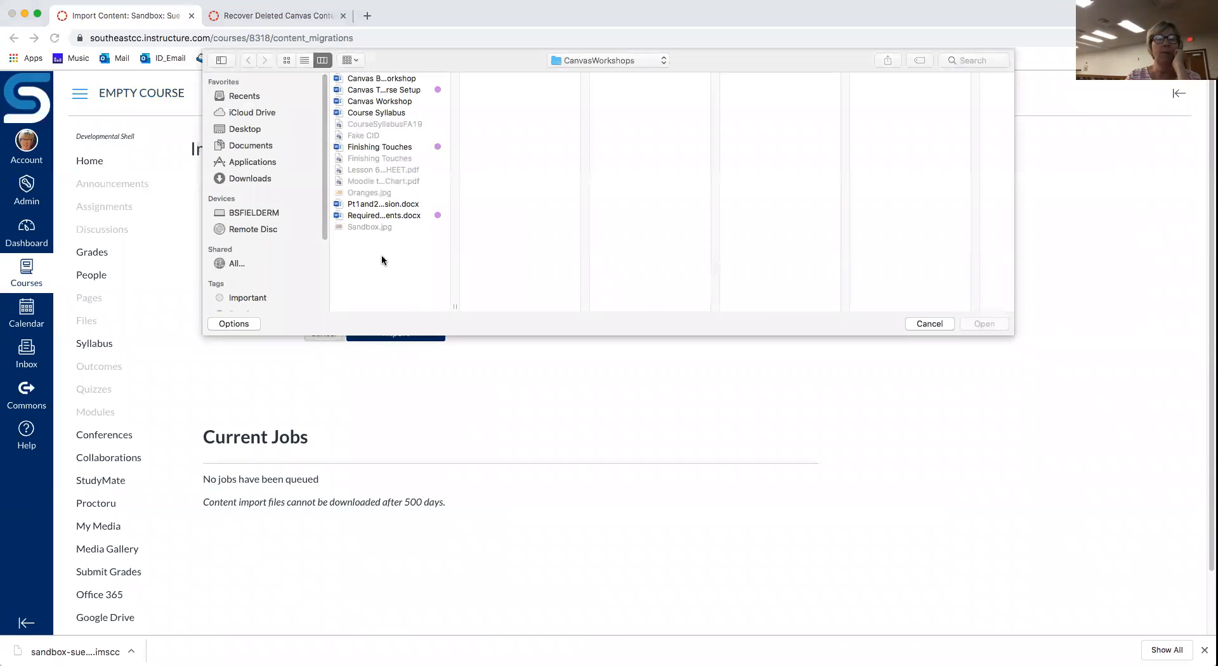
pyautogui.click(247, 131)
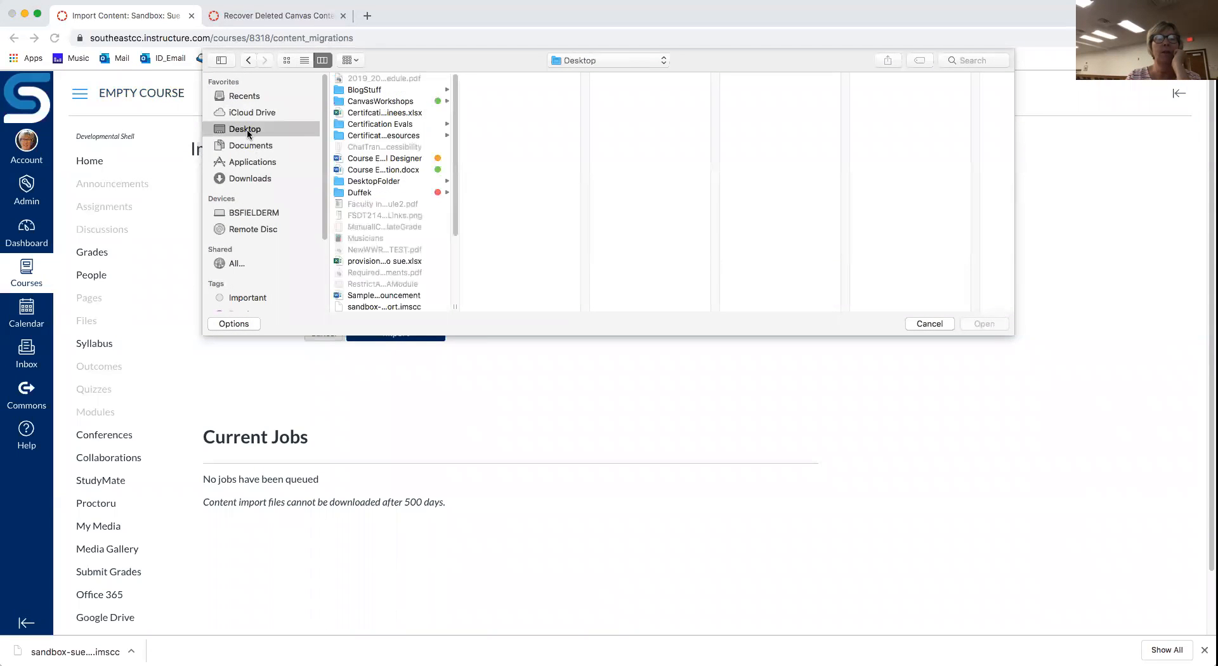
pyautogui.moveTo(459, 305); pyautogui.dragTo(625, 307)
pyautogui.scroll(-5, 625, 263)
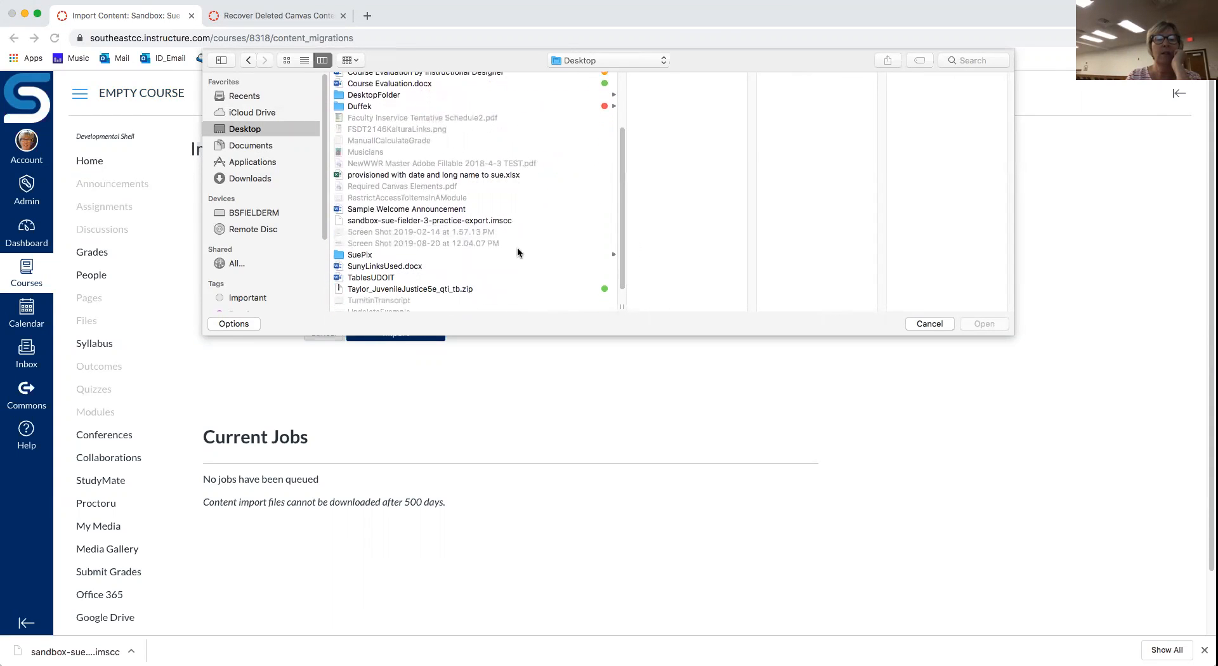
pyautogui.click(381, 222)
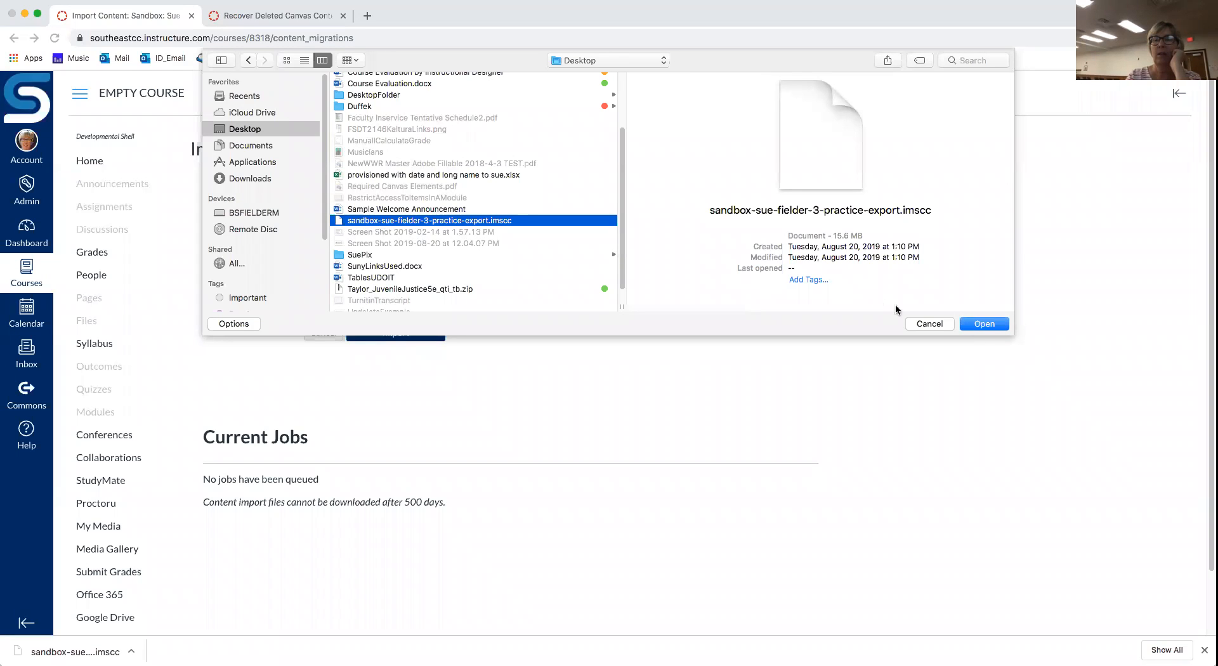
pyautogui.click(983, 326)
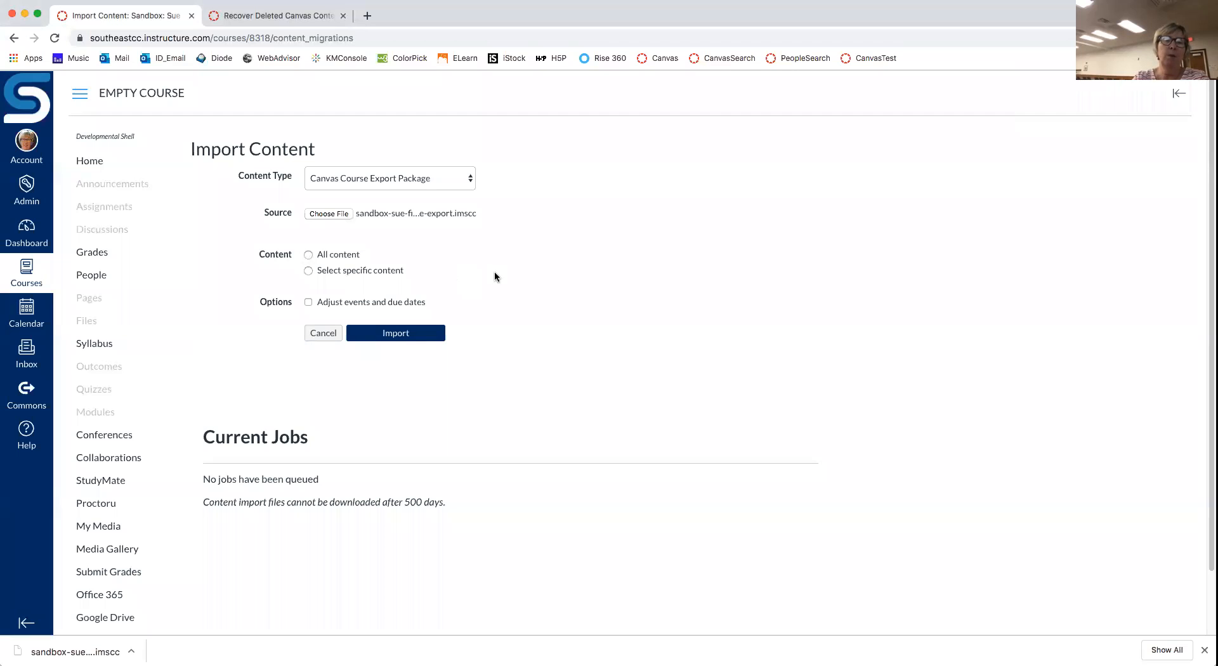
# Step: Import all content from practice-export.imscc, let the job complete, then return to the course Home
pyautogui.click(309, 255)
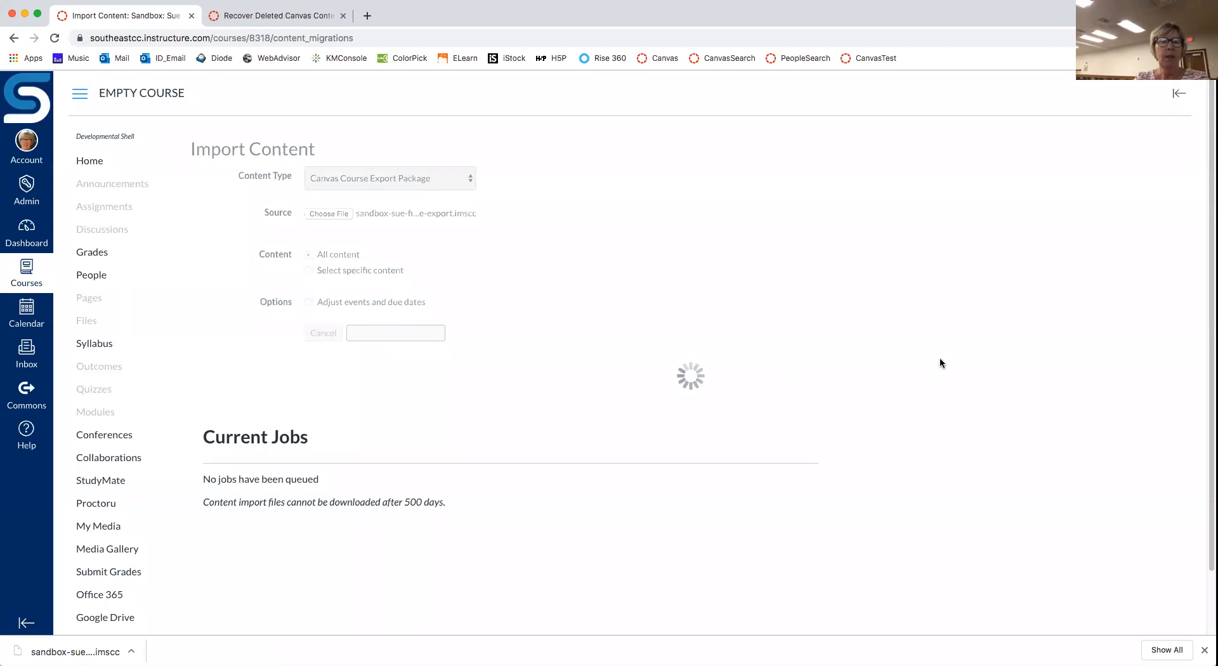
pyautogui.scroll(-2, 940, 363)
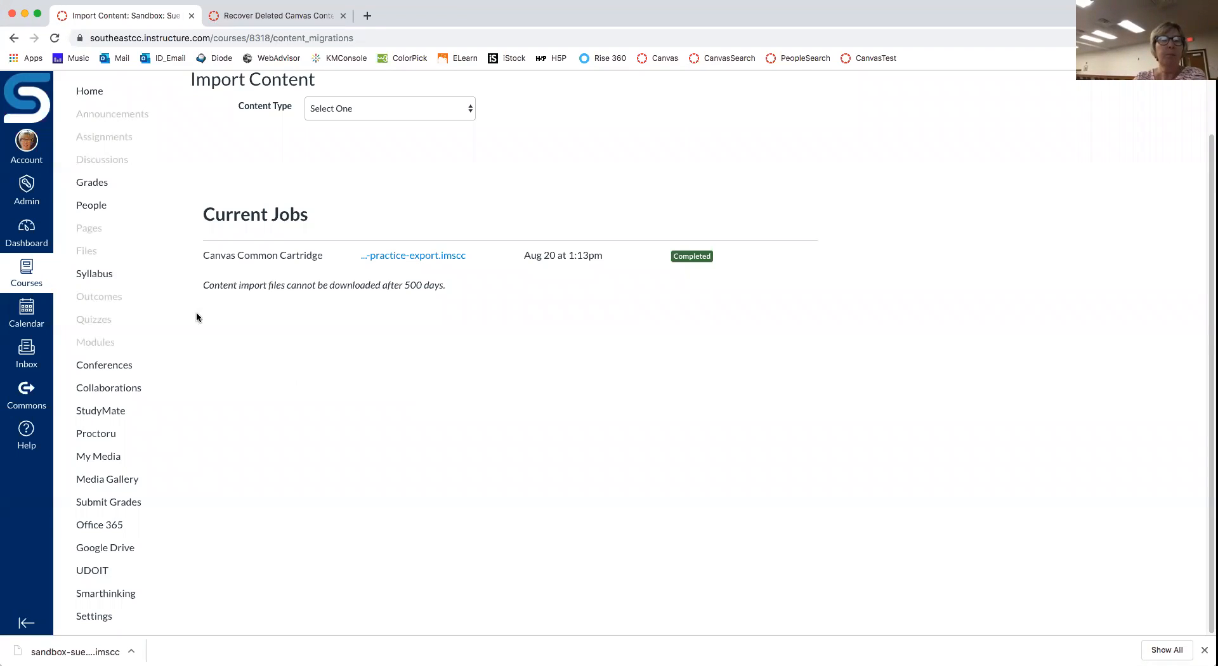
pyautogui.click(97, 92)
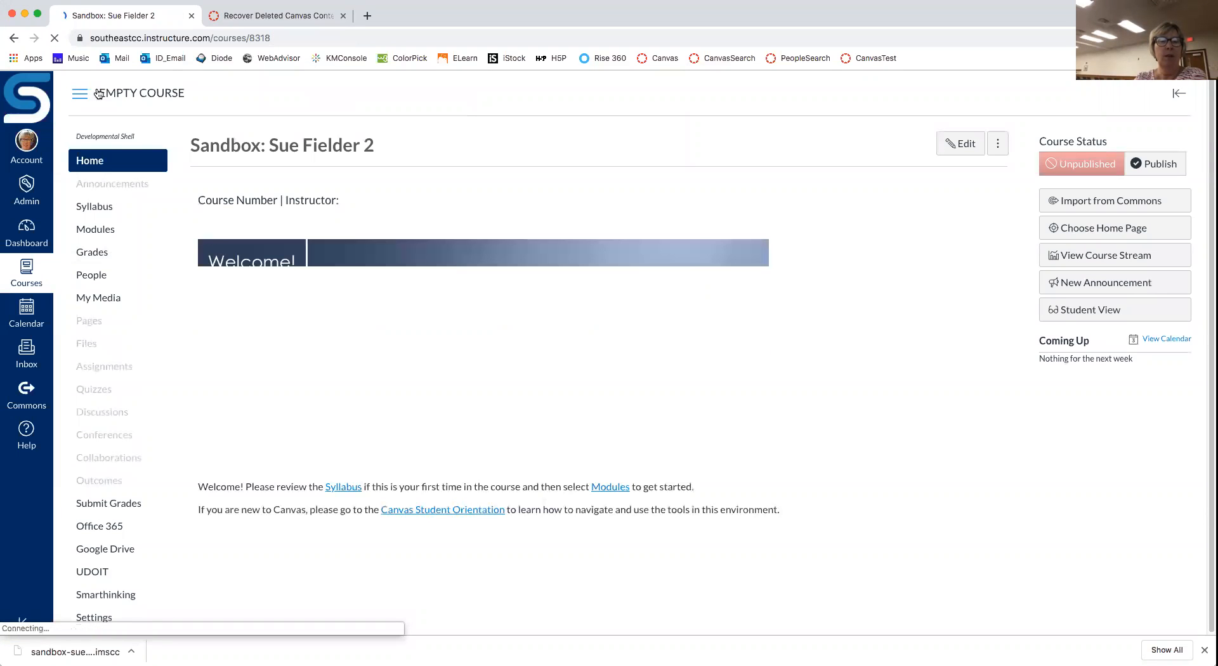
# Step: Open EMPTY COURSE's Modules and scroll through the imported Unit 1: Real Numbers items
pyautogui.click(107, 232)
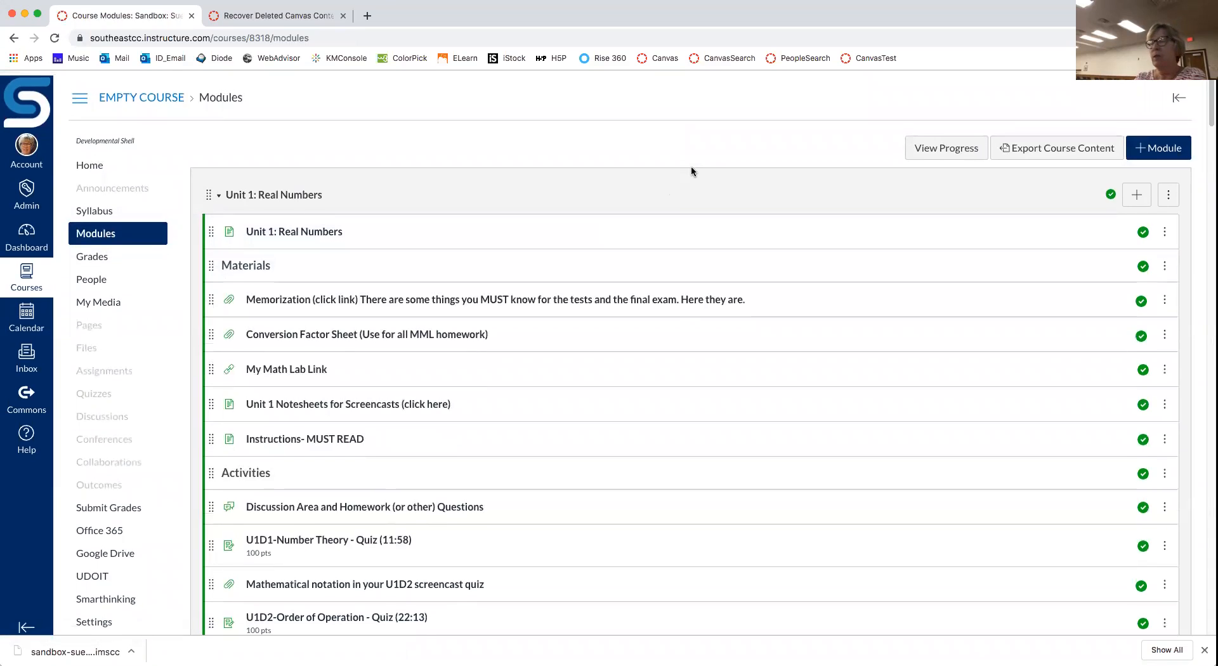
pyautogui.scroll(-4, 691, 173)
pyautogui.scroll(4, 692, 171)
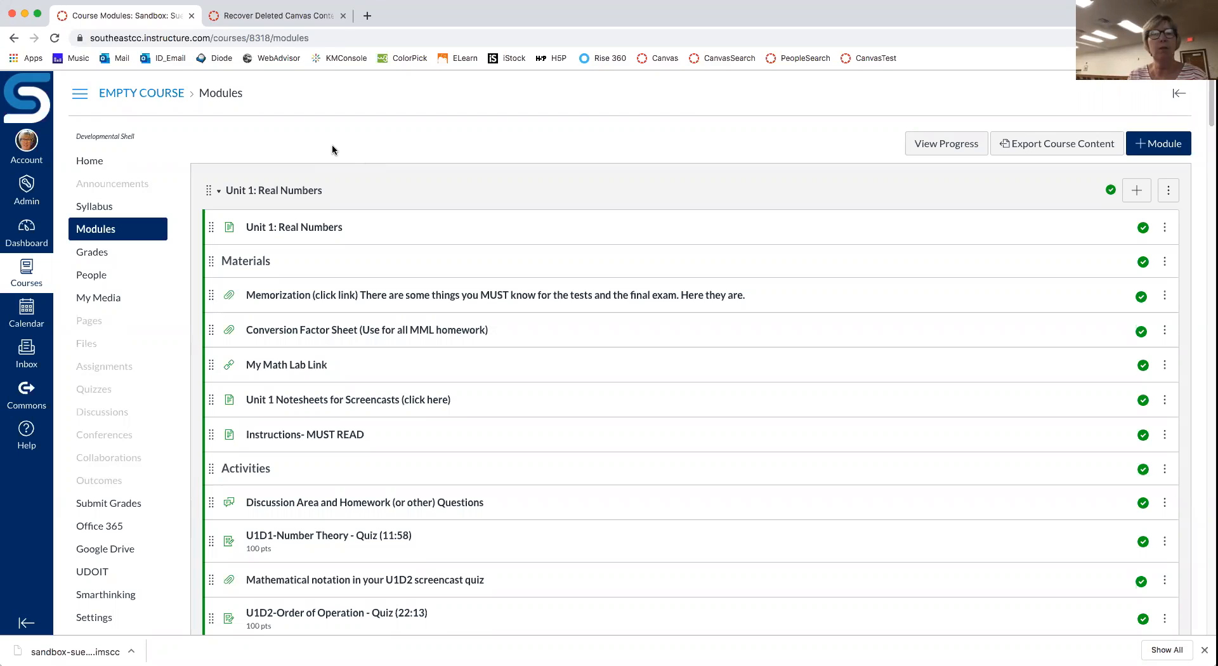
# Step: In the orientation tab's Modules, open Course Planning | Requirements, Objectives, and Hybrid Design
pyautogui.click(283, 23)
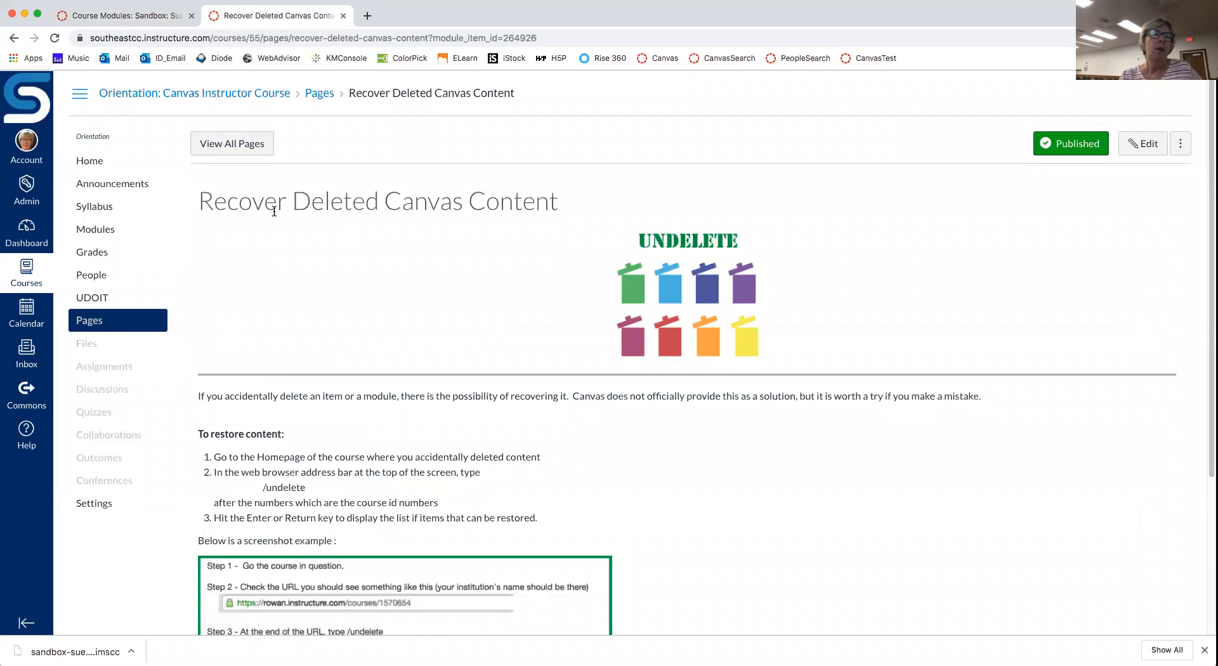
pyautogui.click(106, 234)
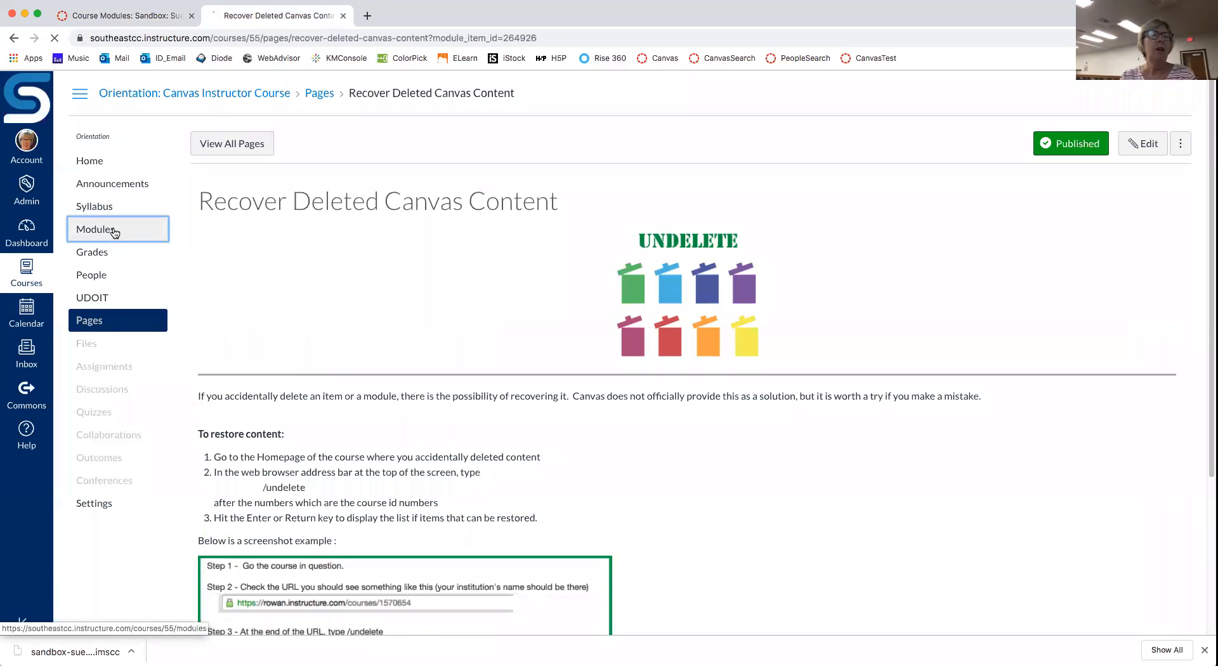
pyautogui.scroll(-5, 763, 230)
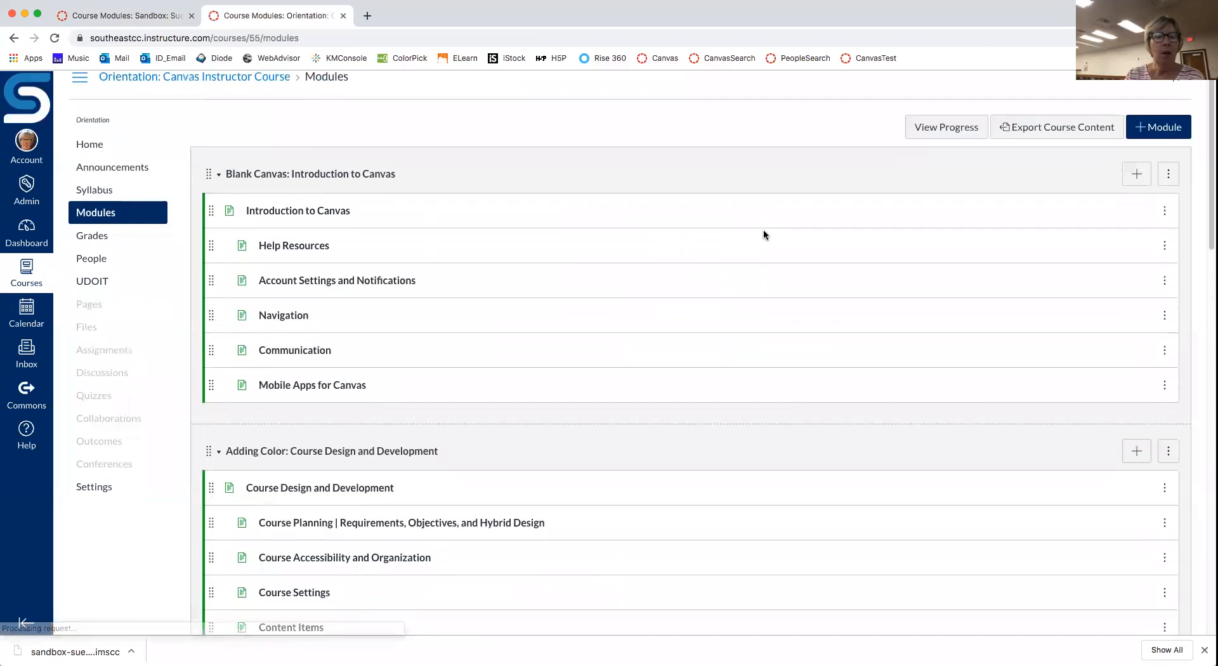
pyautogui.scroll(5, 648, 312)
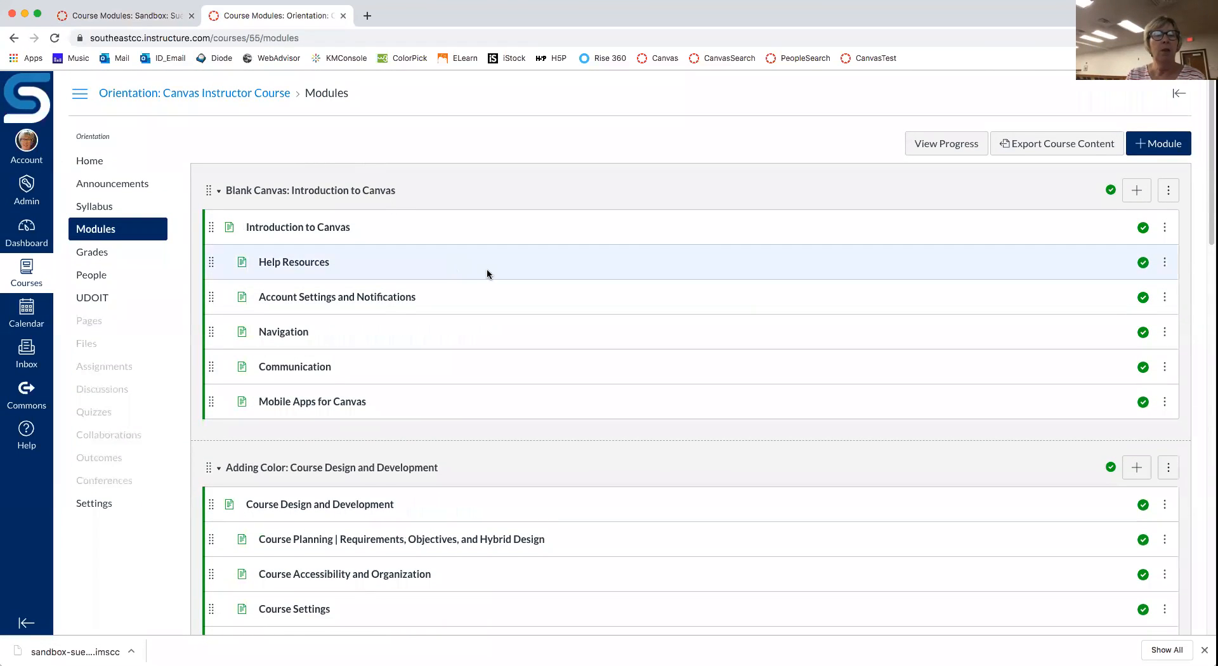
pyautogui.scroll(-5, 486, 271)
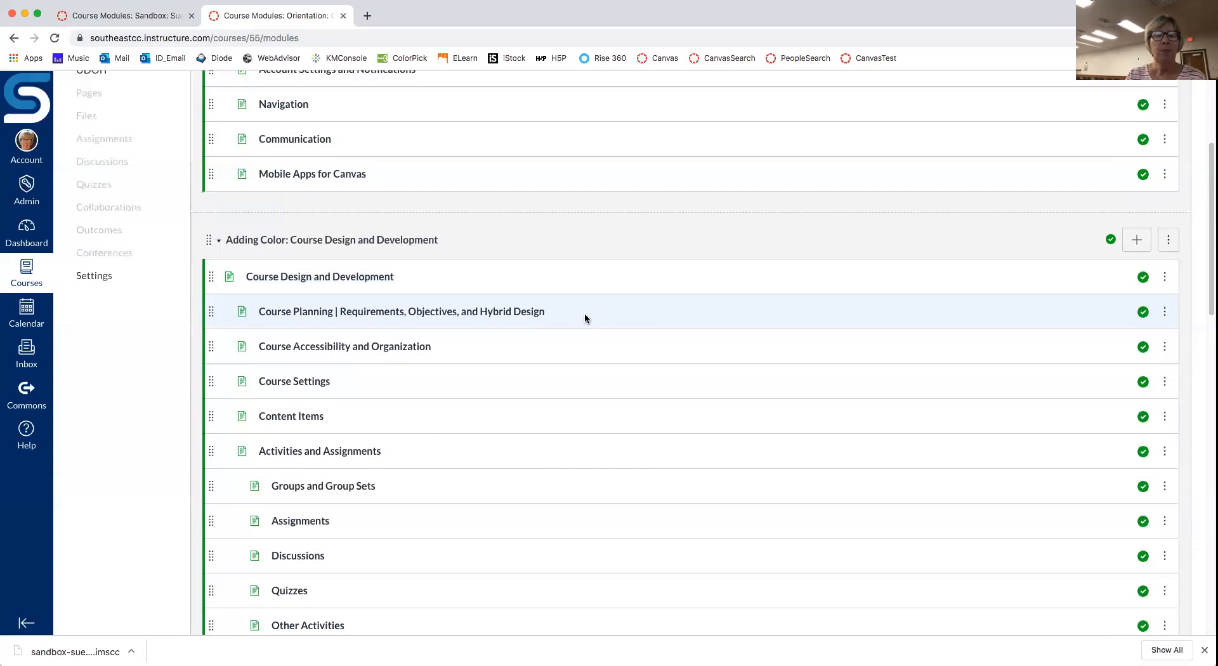
pyautogui.click(506, 312)
pyautogui.scroll(-2, 729, 285)
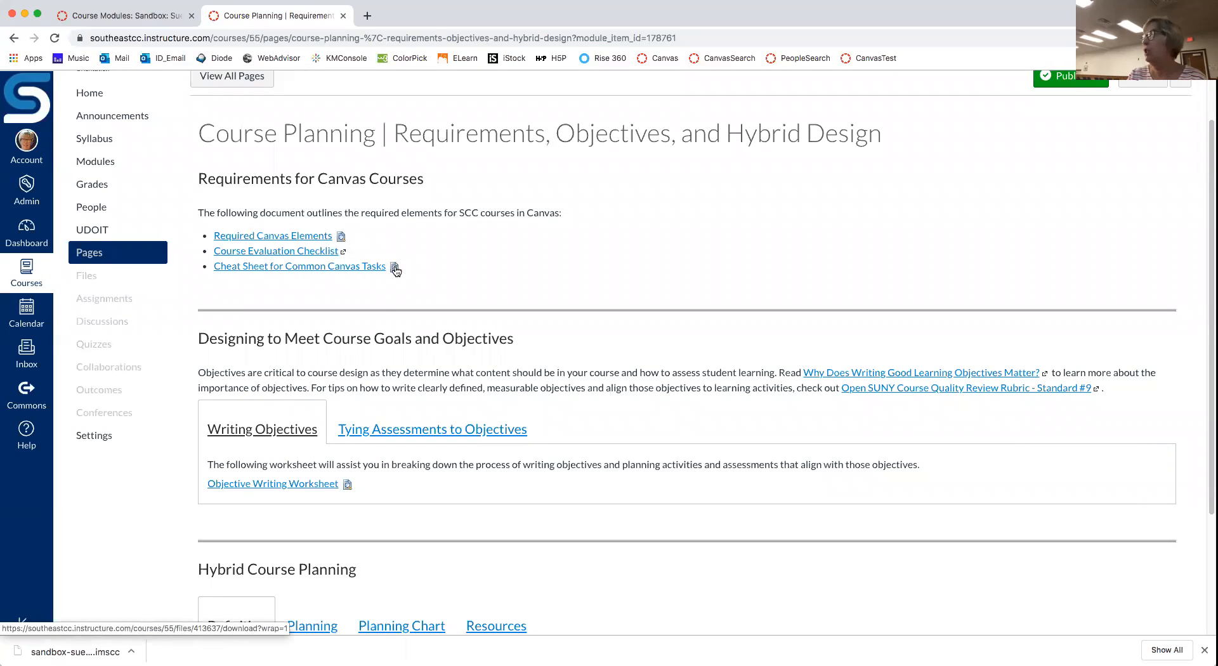
# Step: Preview the Required Canvas Elements checklist inline, scroll through both pages, then back to the top
pyautogui.click(342, 238)
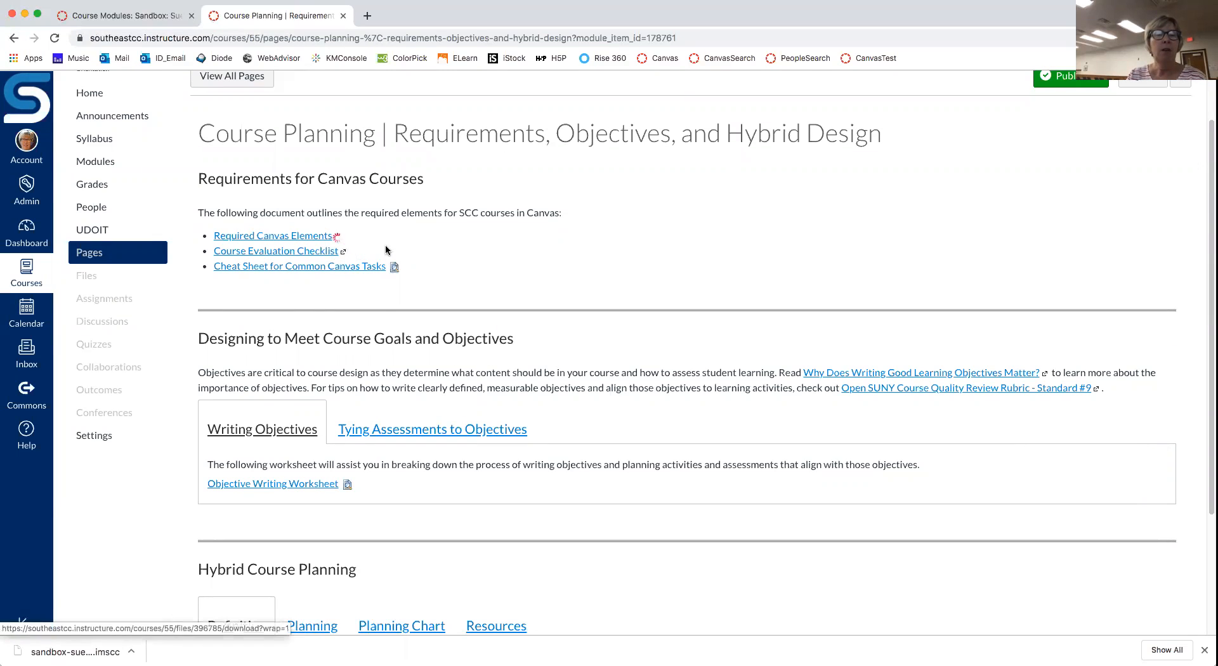
pyautogui.scroll(-2, 744, 314)
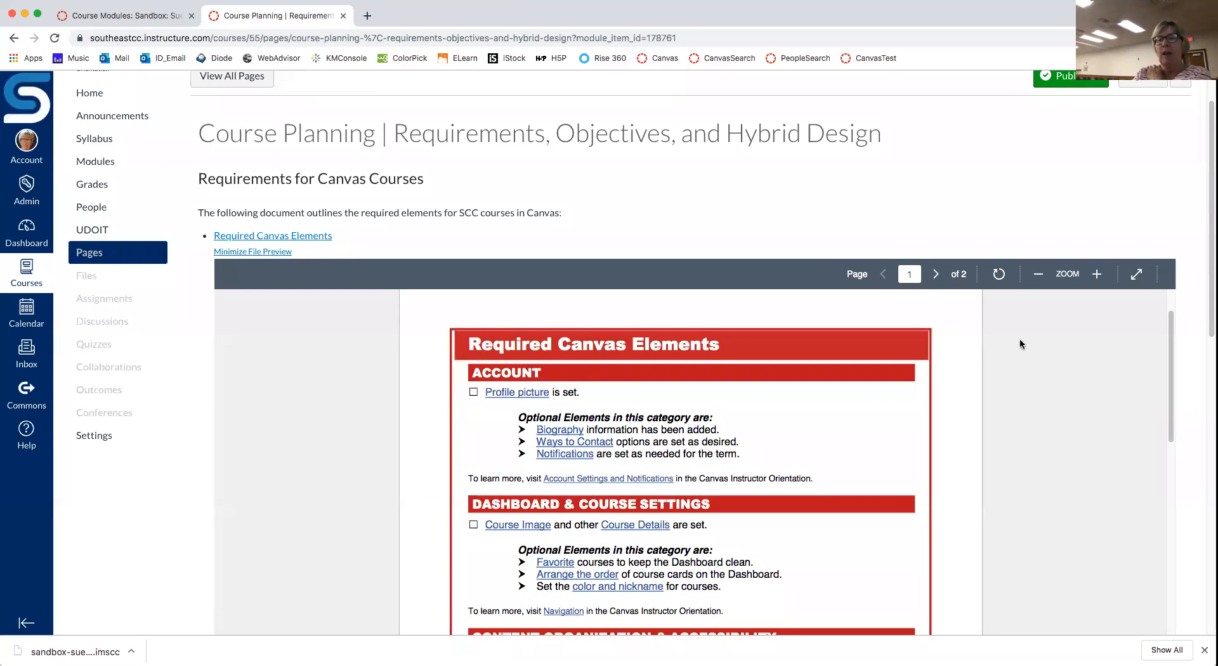
pyautogui.scroll(-3, 1021, 345)
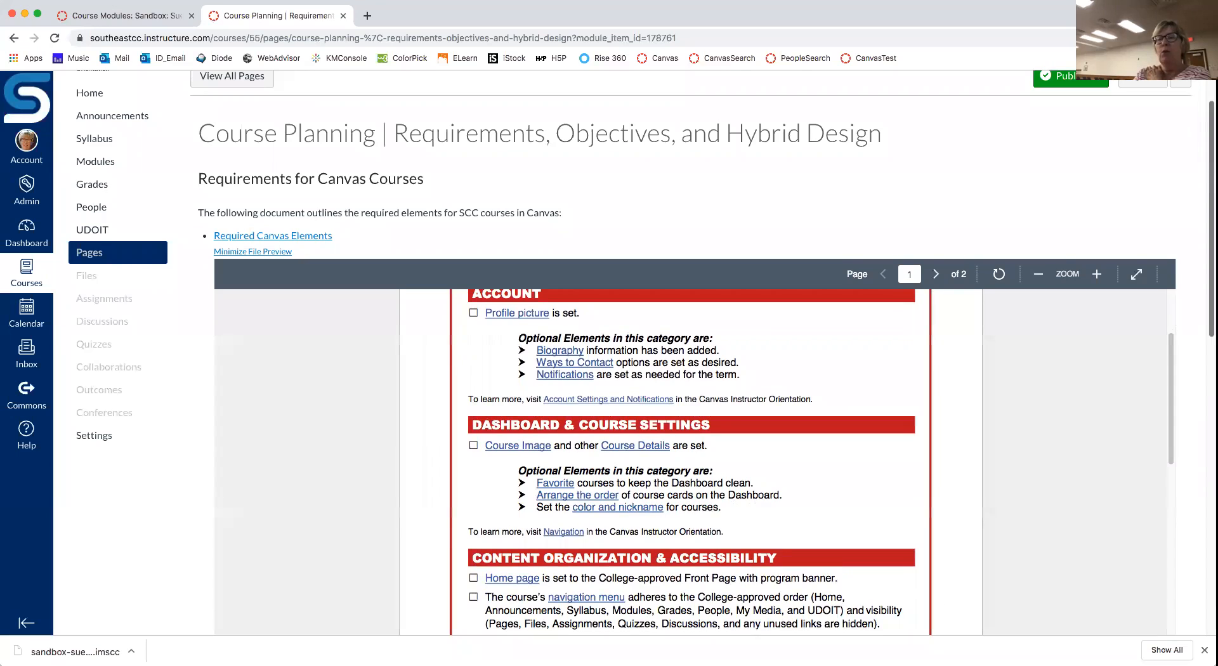
pyautogui.scroll(-5, 1024, 254)
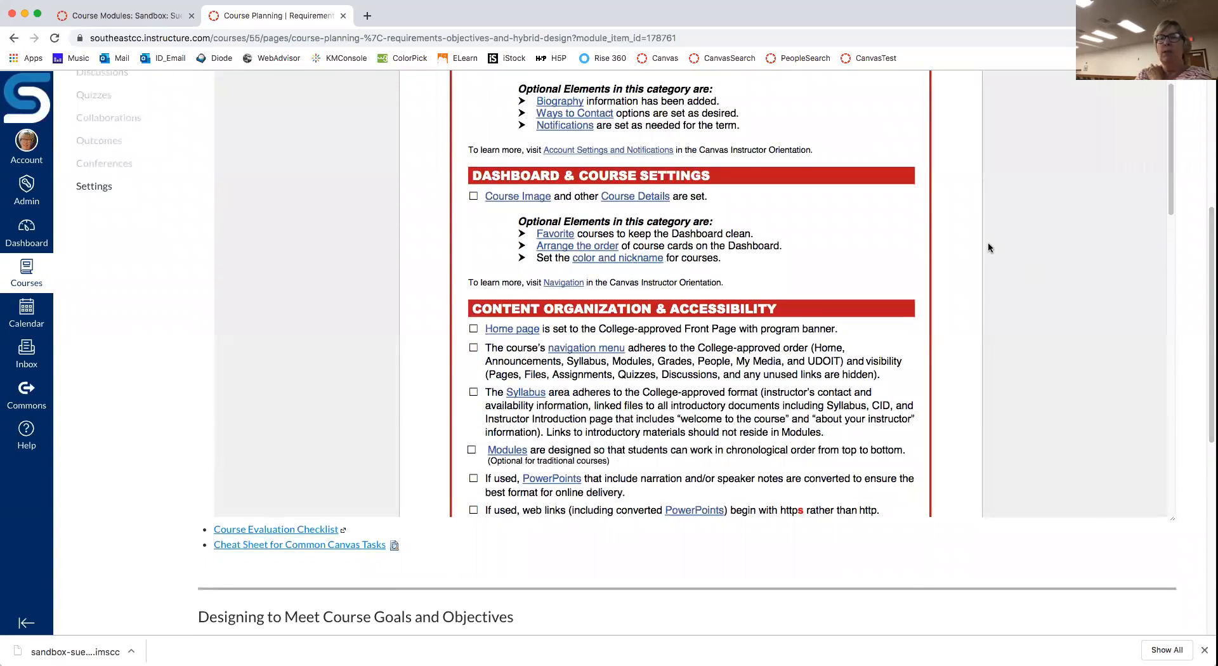
pyautogui.scroll(-6, 988, 247)
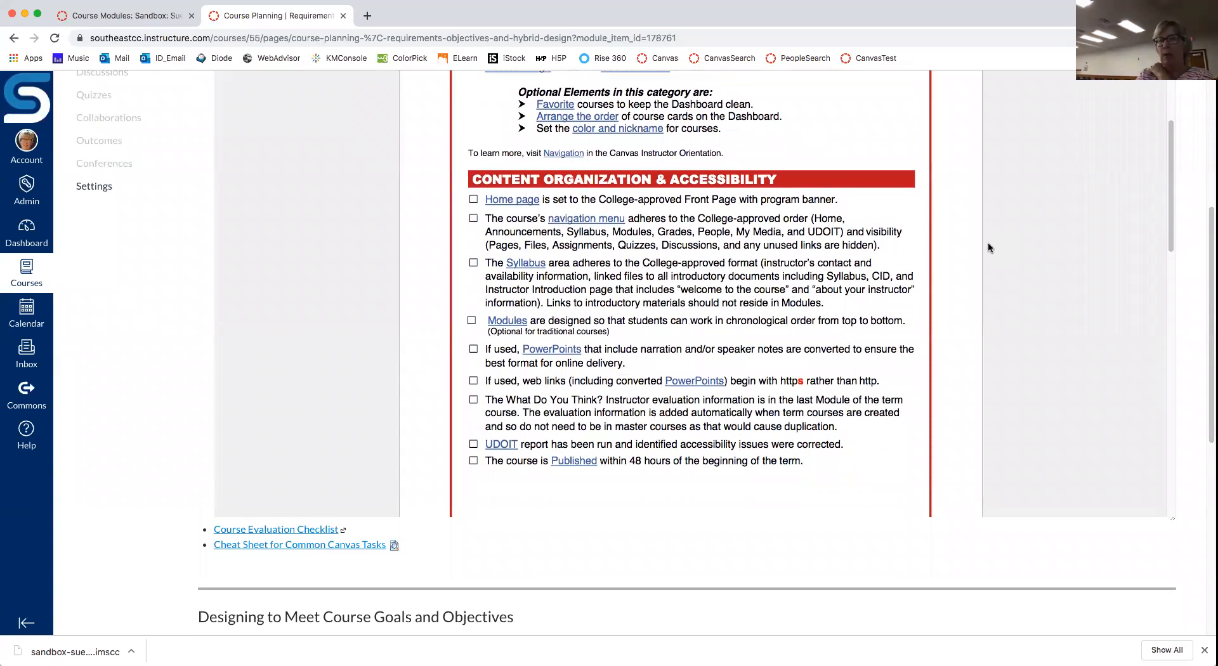
pyautogui.scroll(-8, 989, 248)
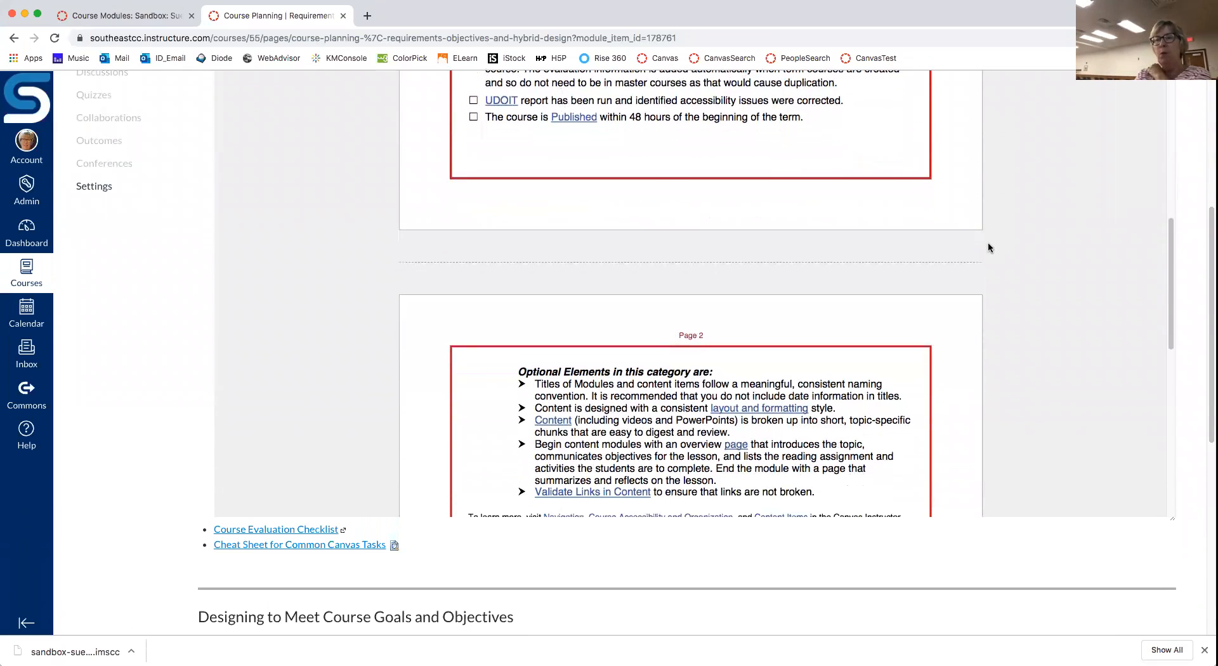
pyautogui.scroll(-7, 988, 247)
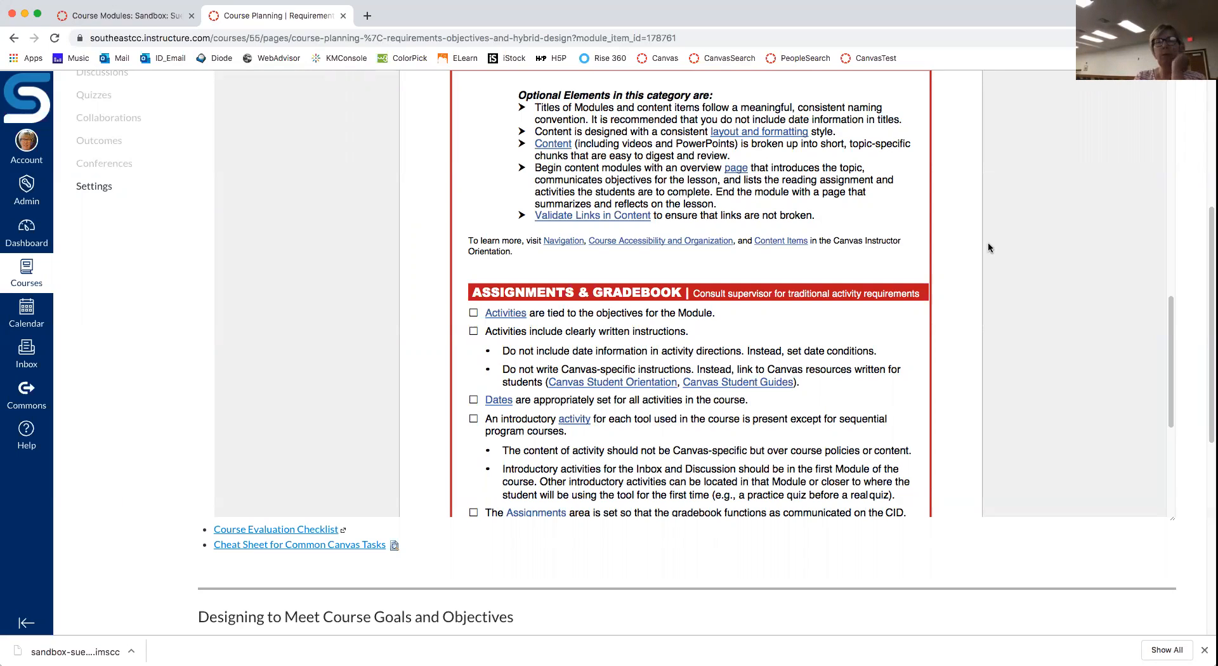
pyautogui.scroll(-5, 988, 247)
pyautogui.scroll(-1, 988, 248)
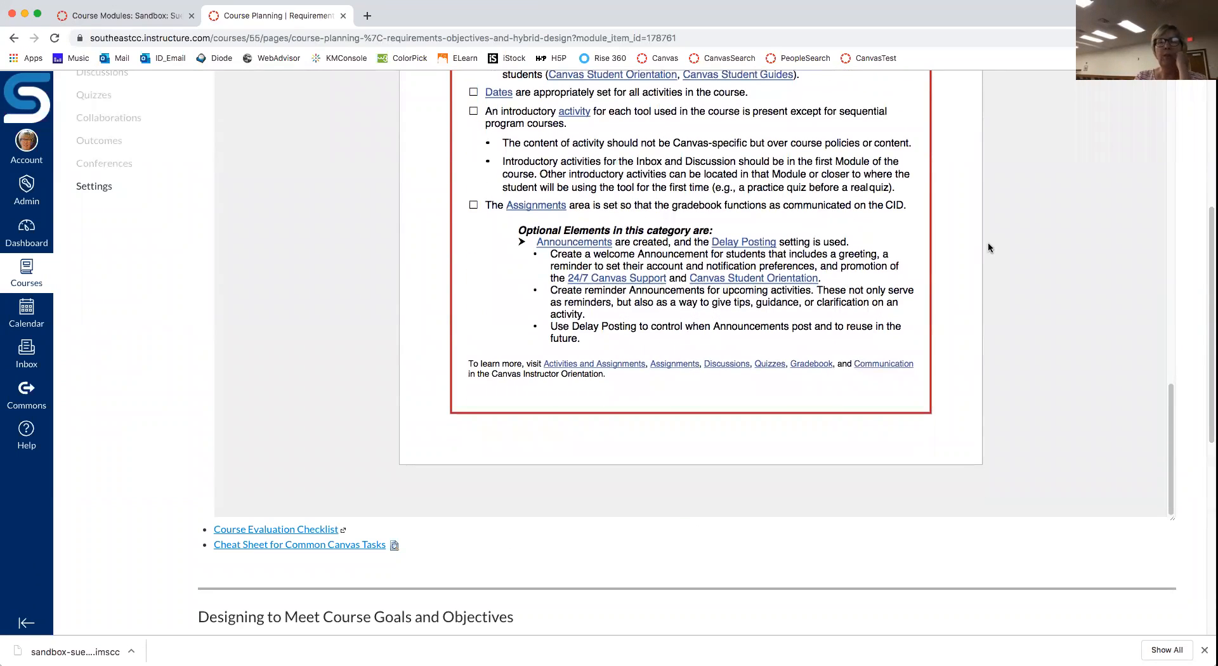
pyautogui.scroll(15, 988, 248)
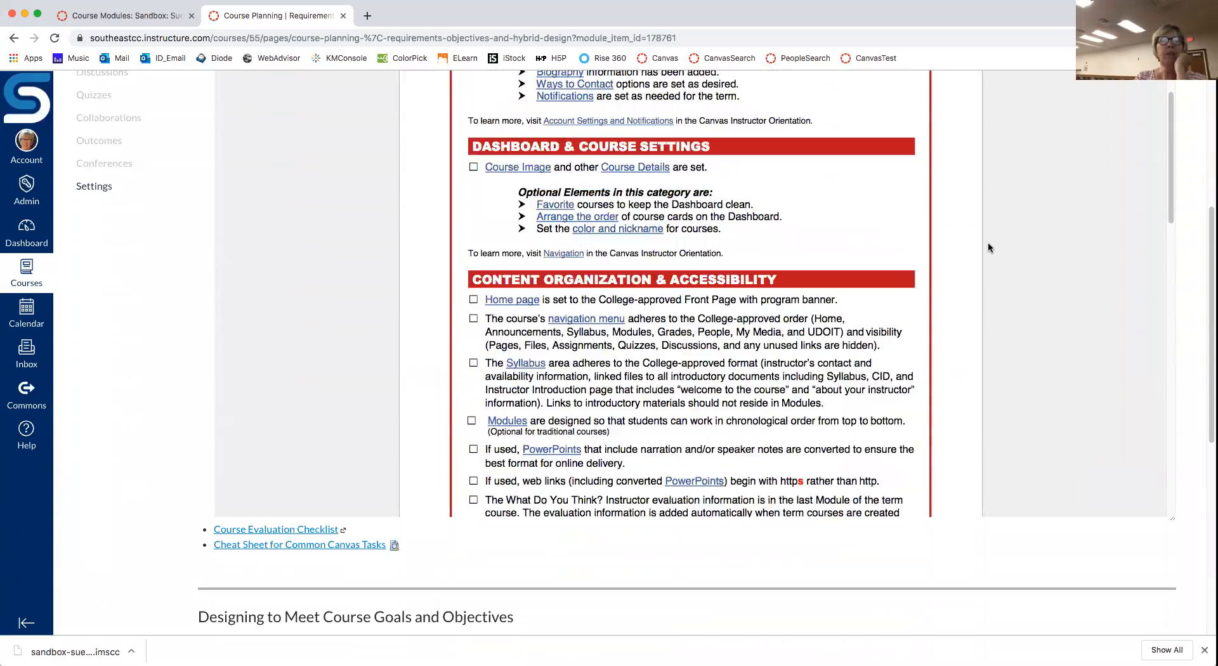
pyautogui.scroll(6, 988, 247)
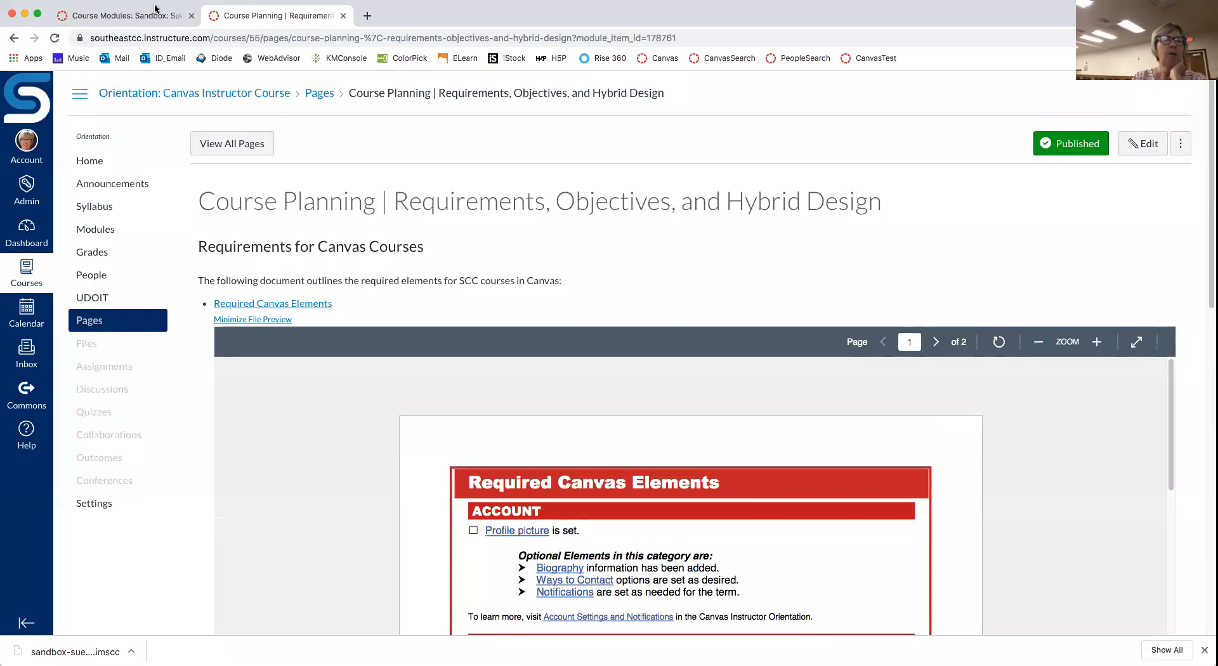
# Step: Scroll the orientation course's Modules down to Exhibition, Replica and Canvas Instructor Mastery
pyautogui.click(133, 21)
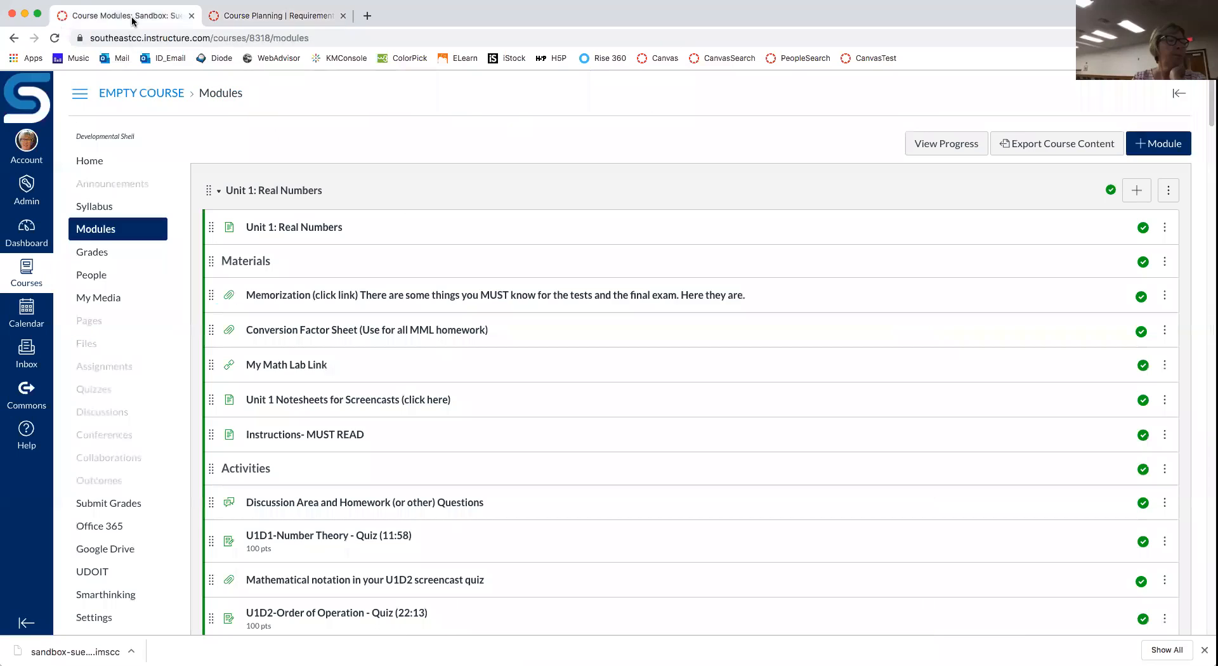
pyautogui.click(27, 229)
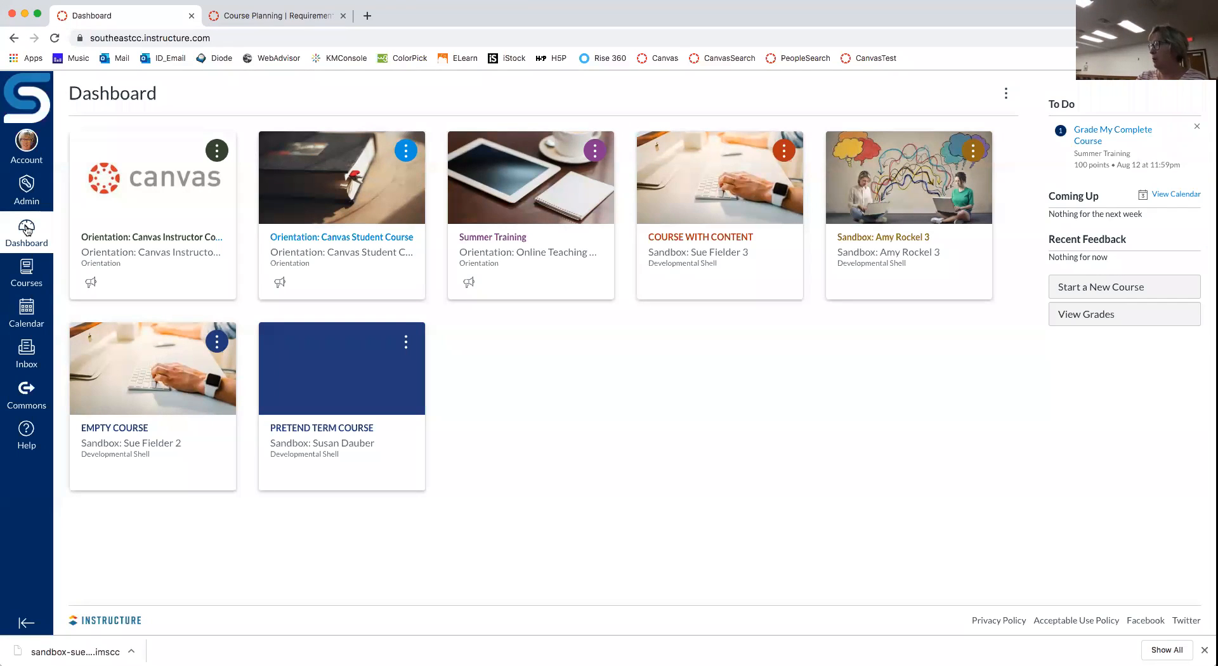
pyautogui.click(260, 17)
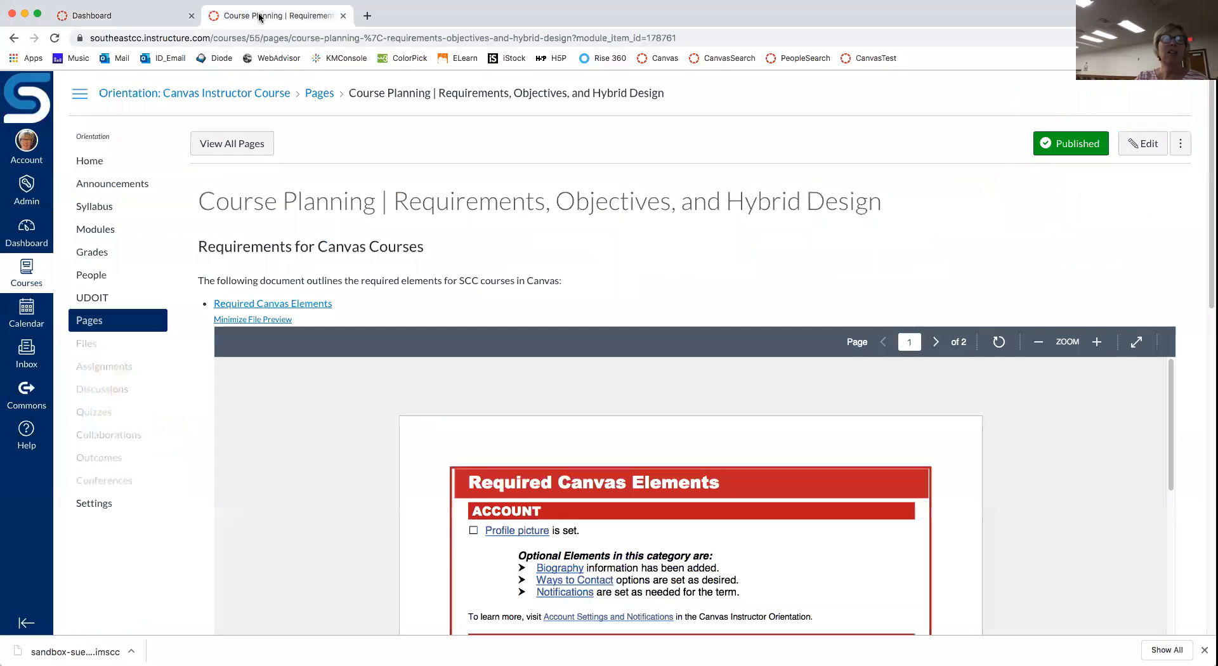
pyautogui.click(91, 232)
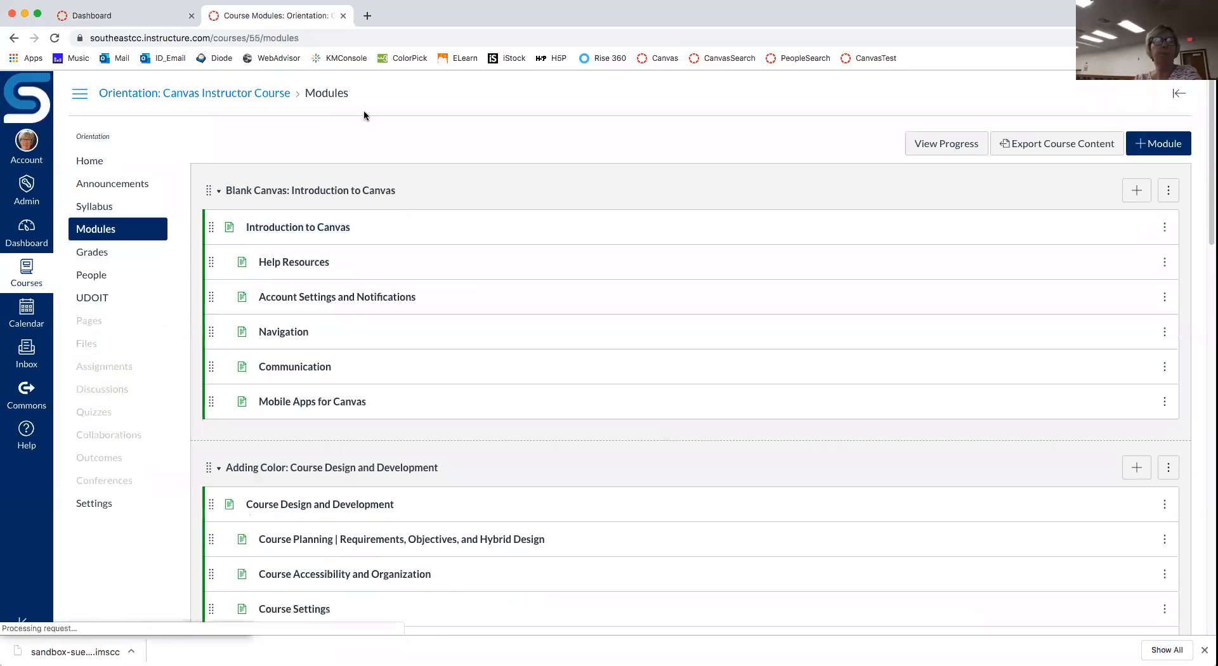
pyautogui.scroll(-1, 564, 262)
pyautogui.scroll(-8, 561, 261)
pyautogui.scroll(-9, 562, 260)
pyautogui.scroll(-2, 561, 260)
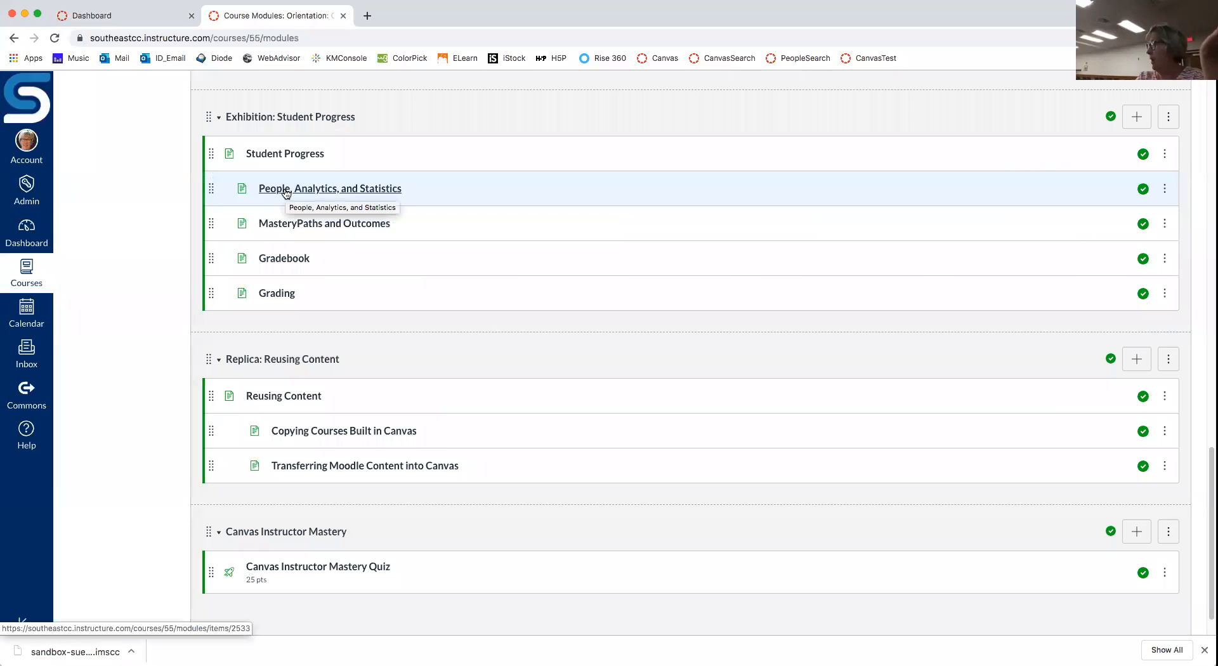
# Step: Open the People, Analytics, and Statistics lesson and scroll to its resource links
pyautogui.click(286, 193)
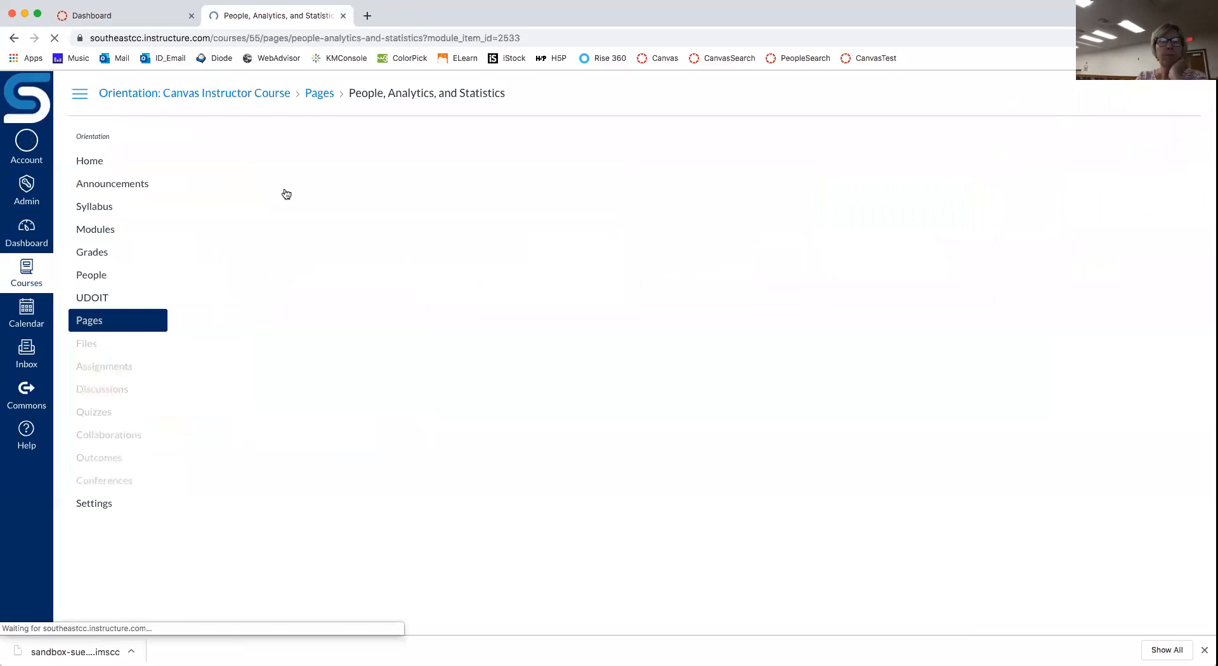
pyautogui.scroll(-4, 459, 310)
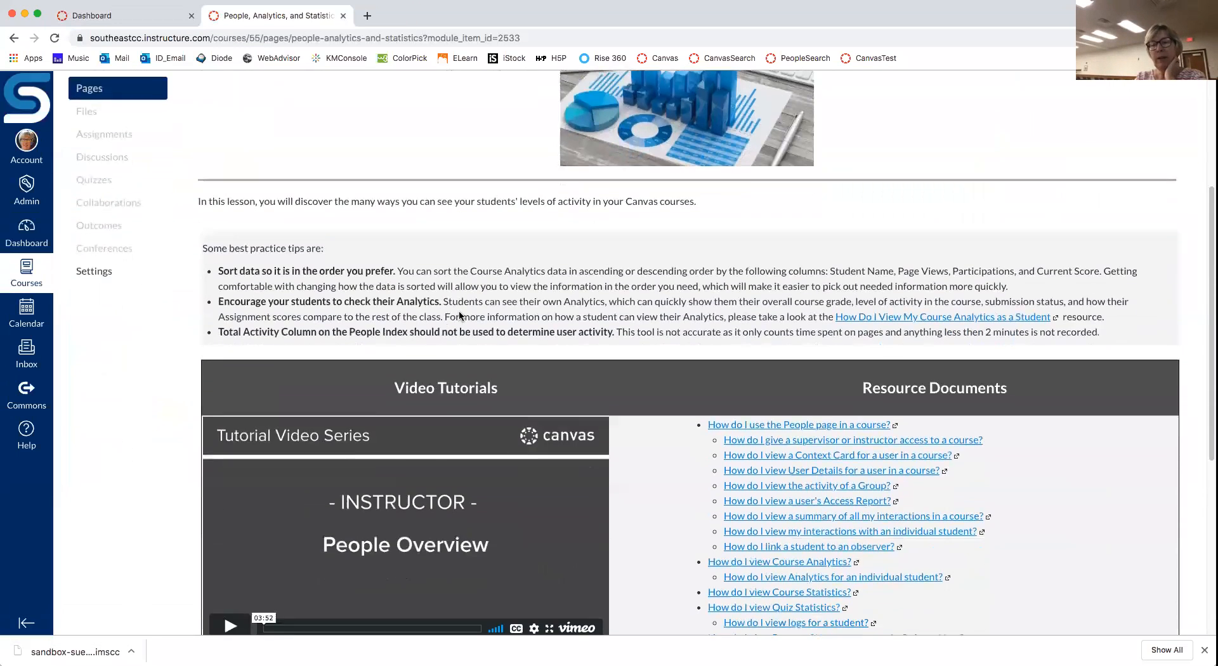
pyautogui.scroll(-1, 459, 310)
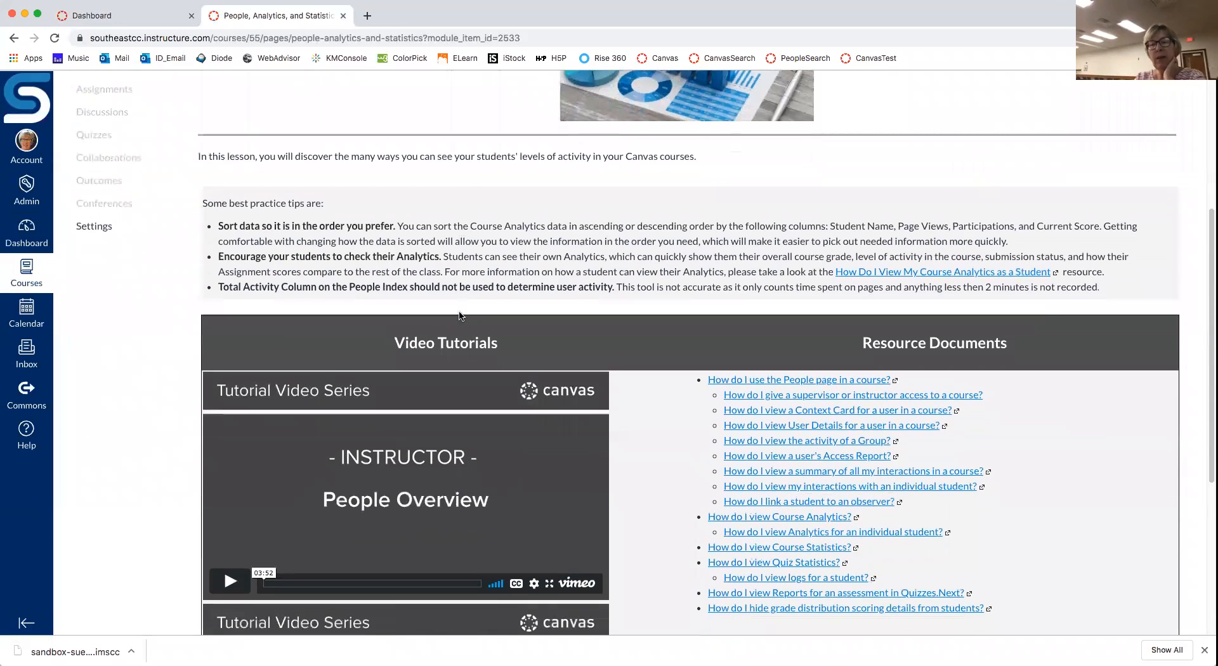
# Step: Open the How to Add a Supervisor or Instructor to a Course guide and scroll through its seven steps
pyautogui.click(855, 397)
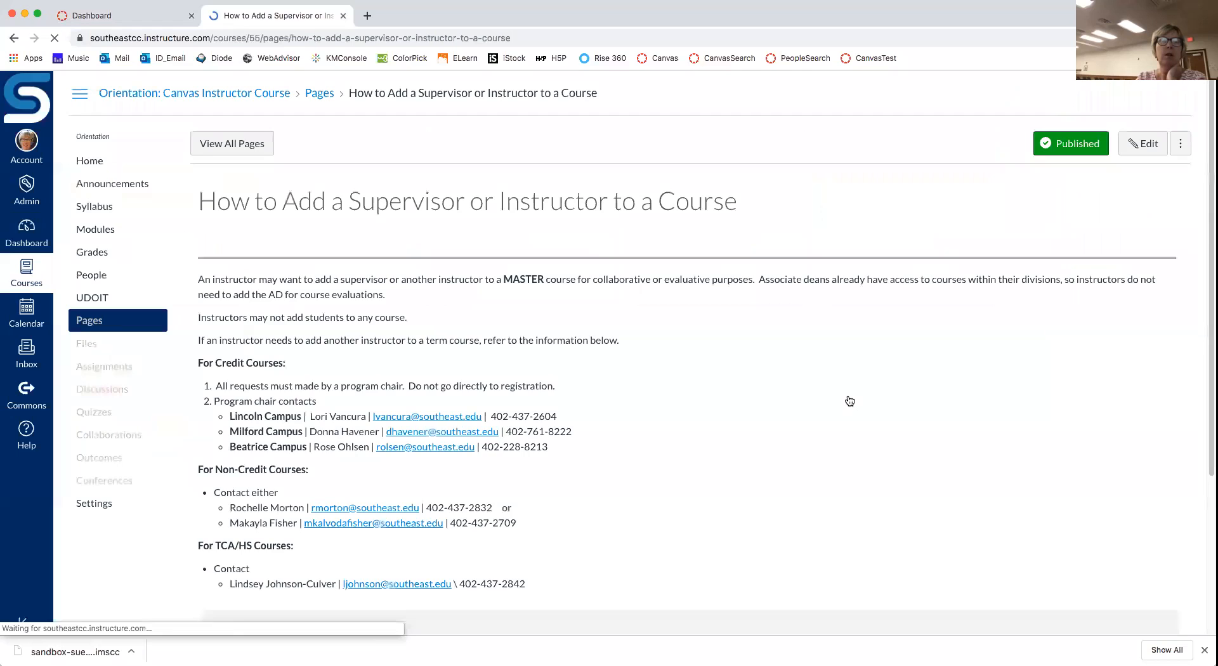
pyautogui.scroll(-3, 849, 400)
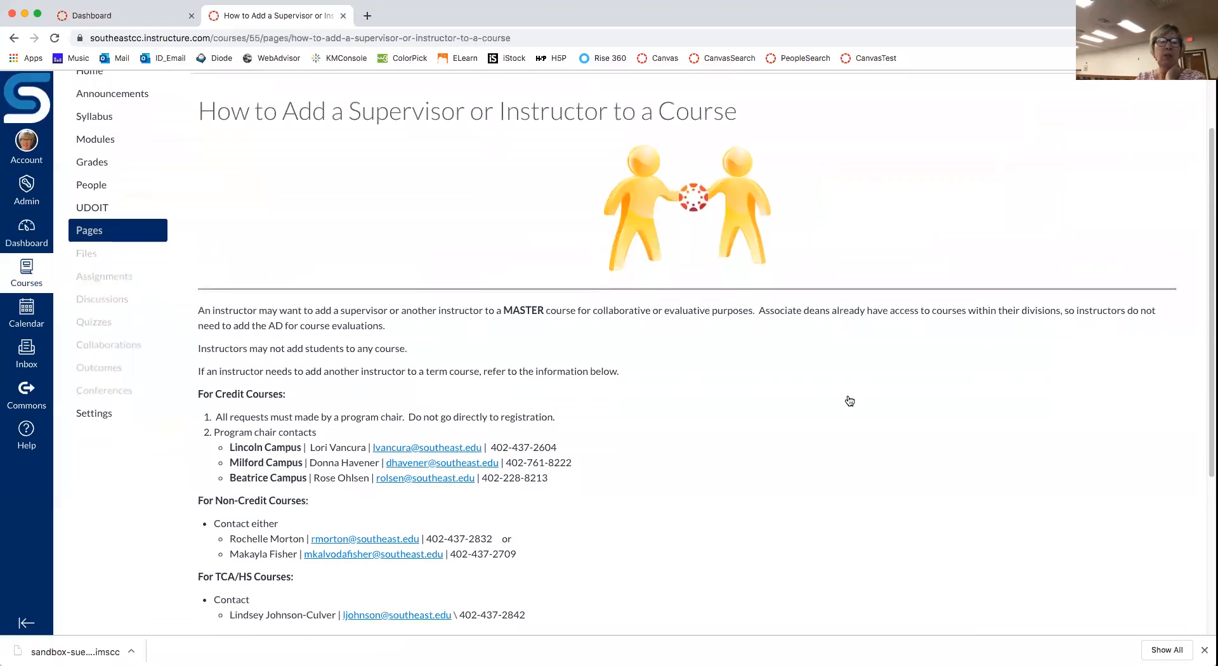
pyautogui.scroll(-1, 849, 400)
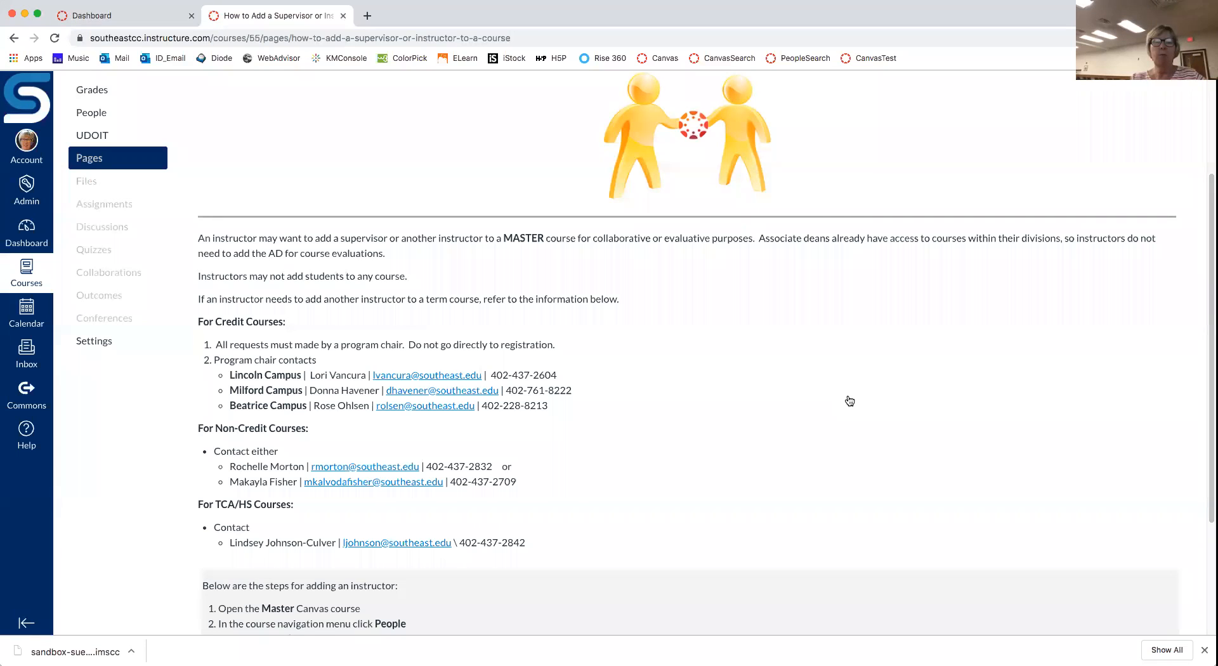
pyautogui.scroll(-2, 850, 401)
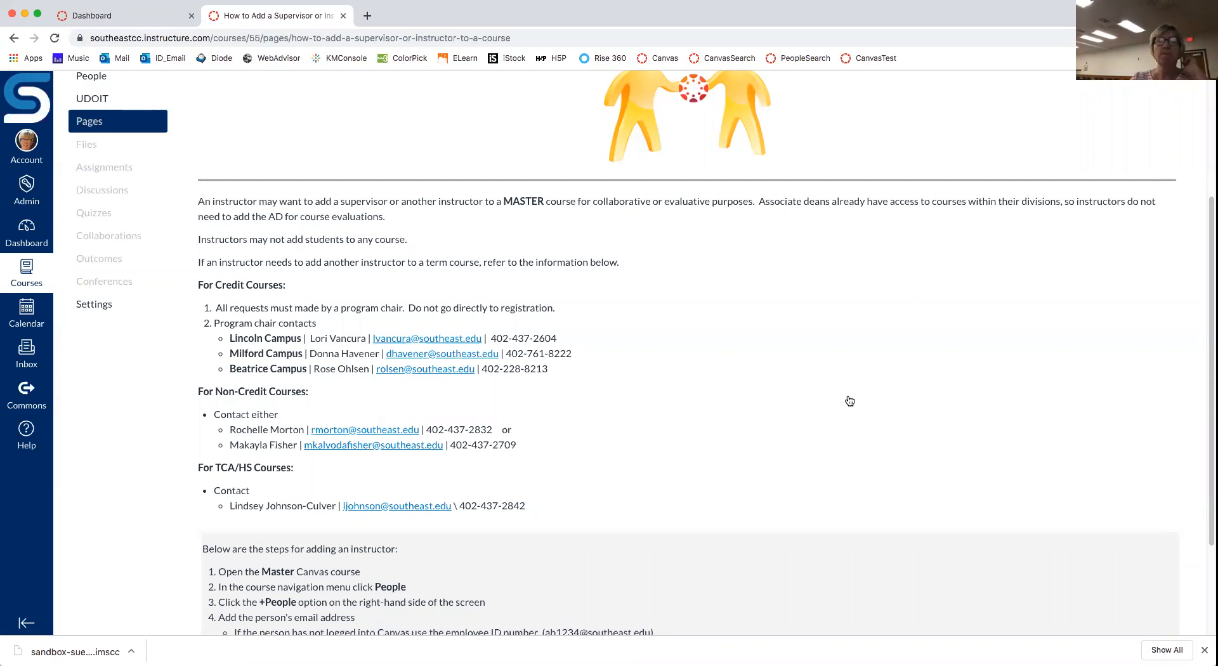
pyautogui.scroll(-4, 849, 401)
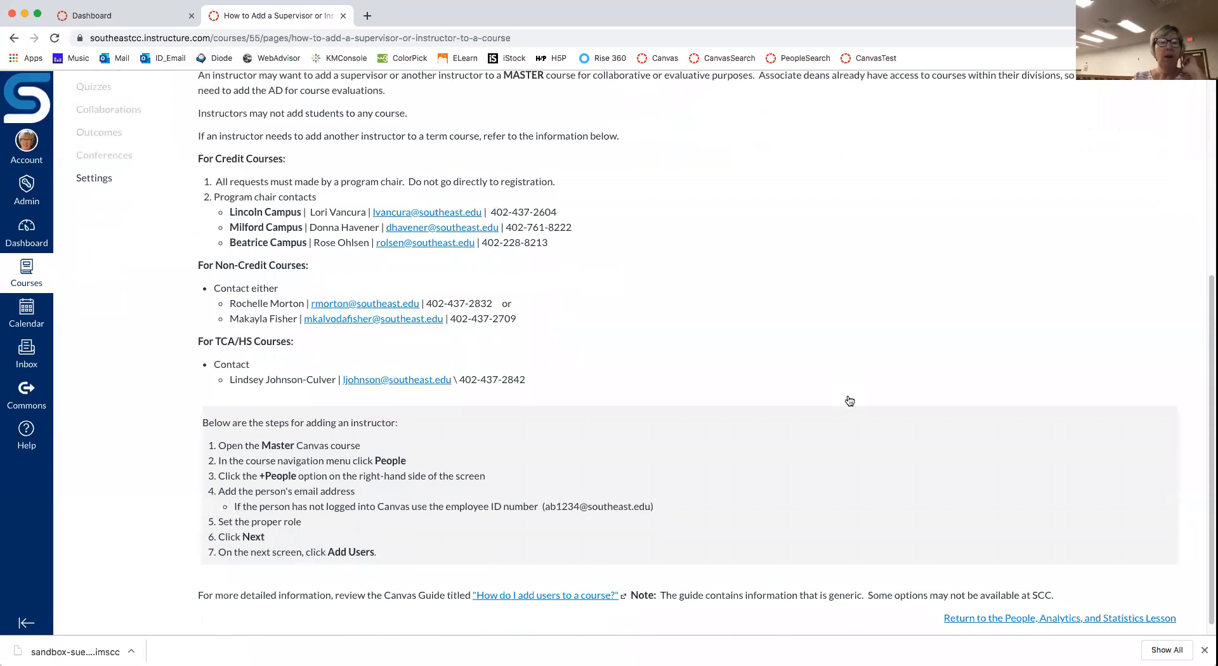
pyautogui.scroll(-1, 849, 401)
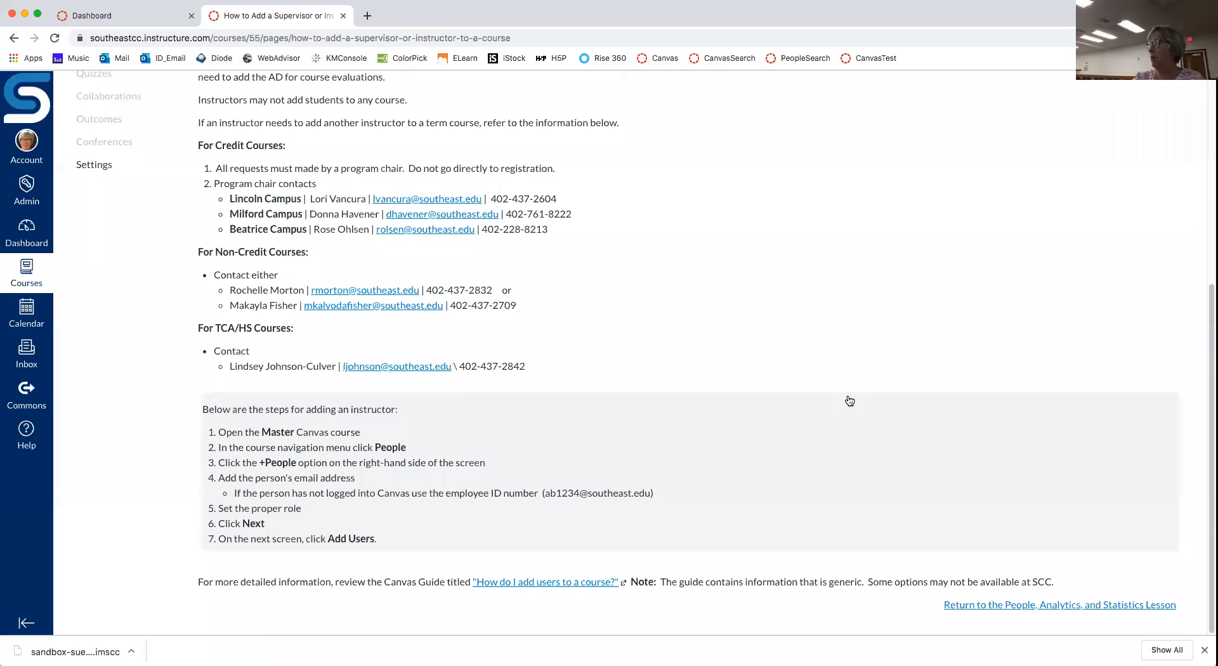
pyautogui.scroll(-1, 849, 401)
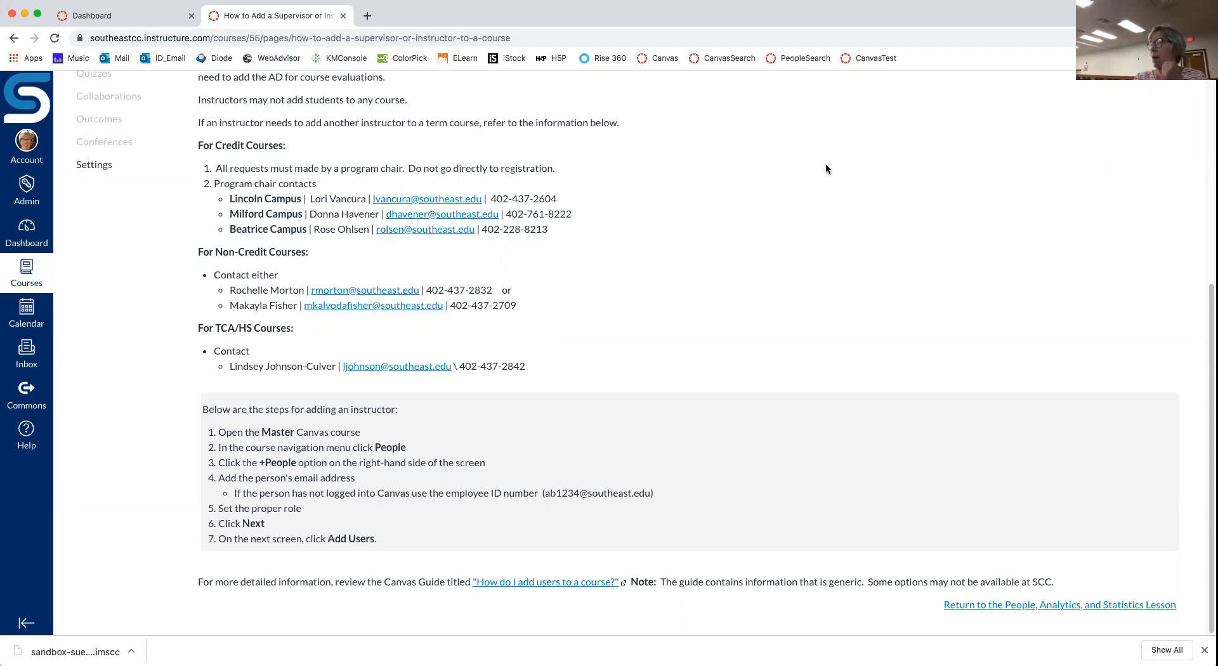
pyautogui.scroll(1, 825, 165)
pyautogui.scroll(5, 825, 168)
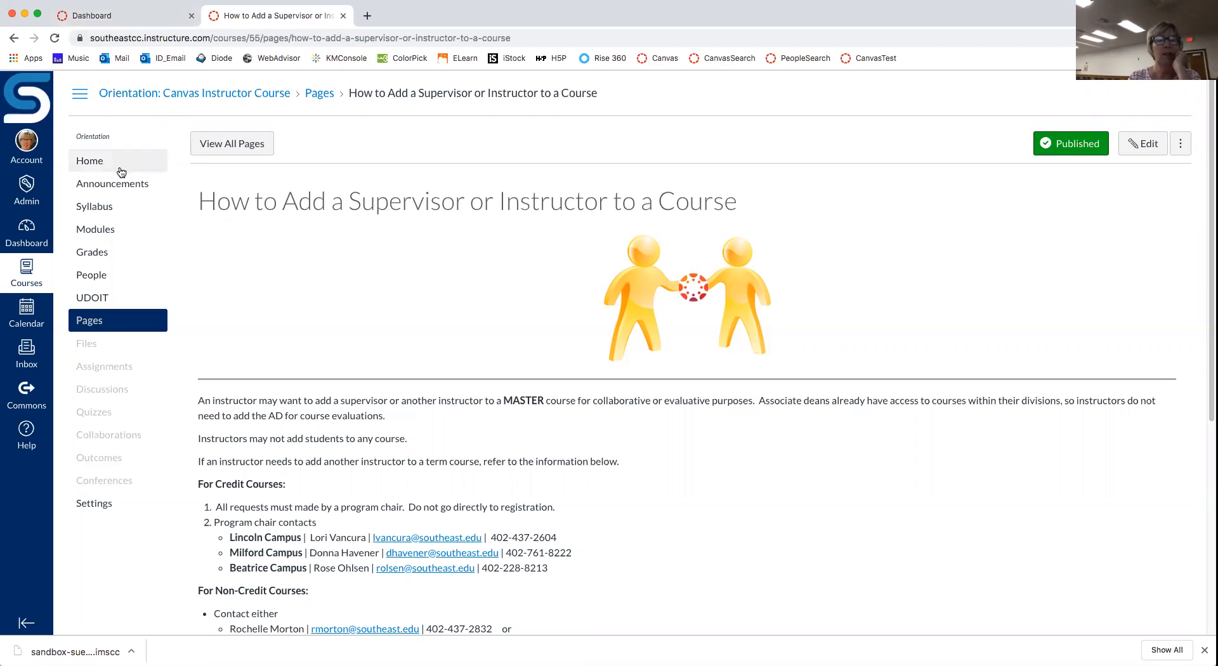
# Step: Switch back to the Dashboard tab showing seven course cards, including COURSE WITH CONTENT and EMPTY COURSE
pyautogui.click(125, 20)
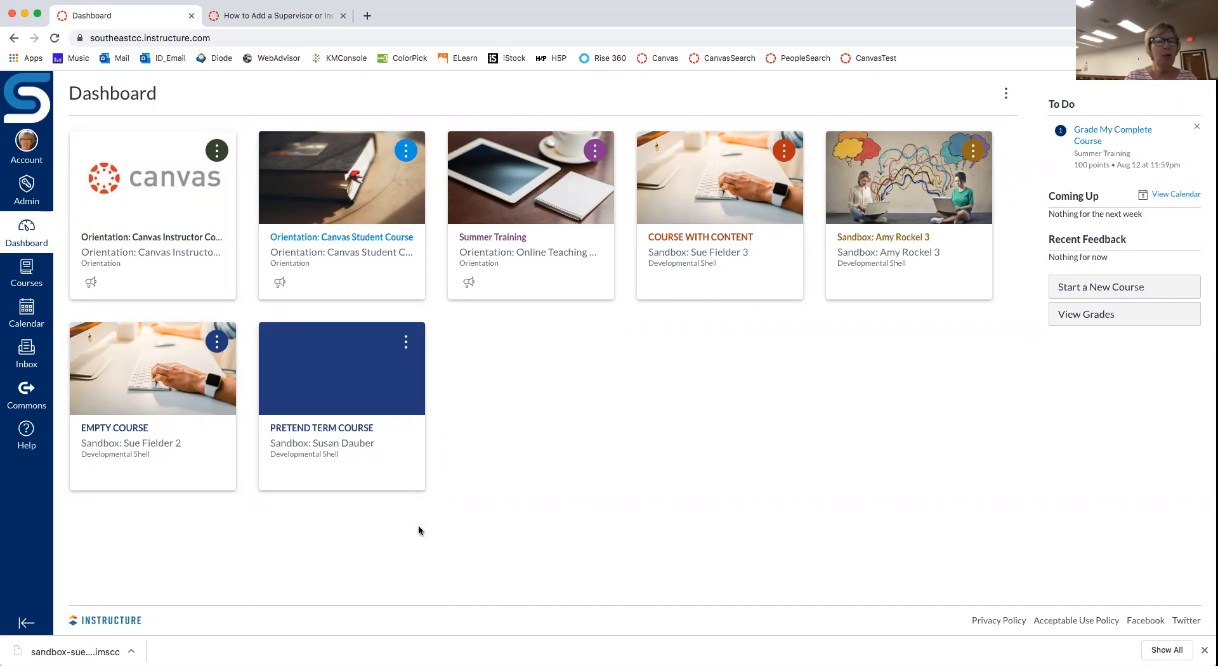
# Step: Open the COURSE WITH CONTENT sandbox, confirm Unit 1: Real Numbers in Modules, then return Home
pyautogui.click(689, 238)
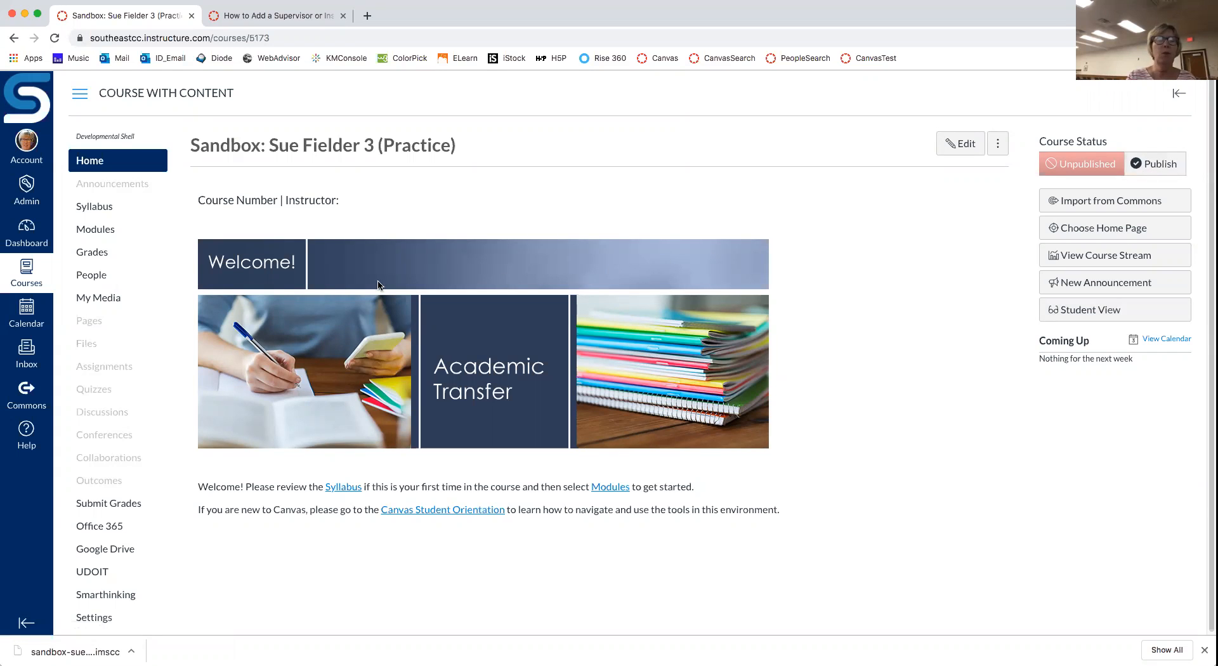
pyautogui.click(87, 228)
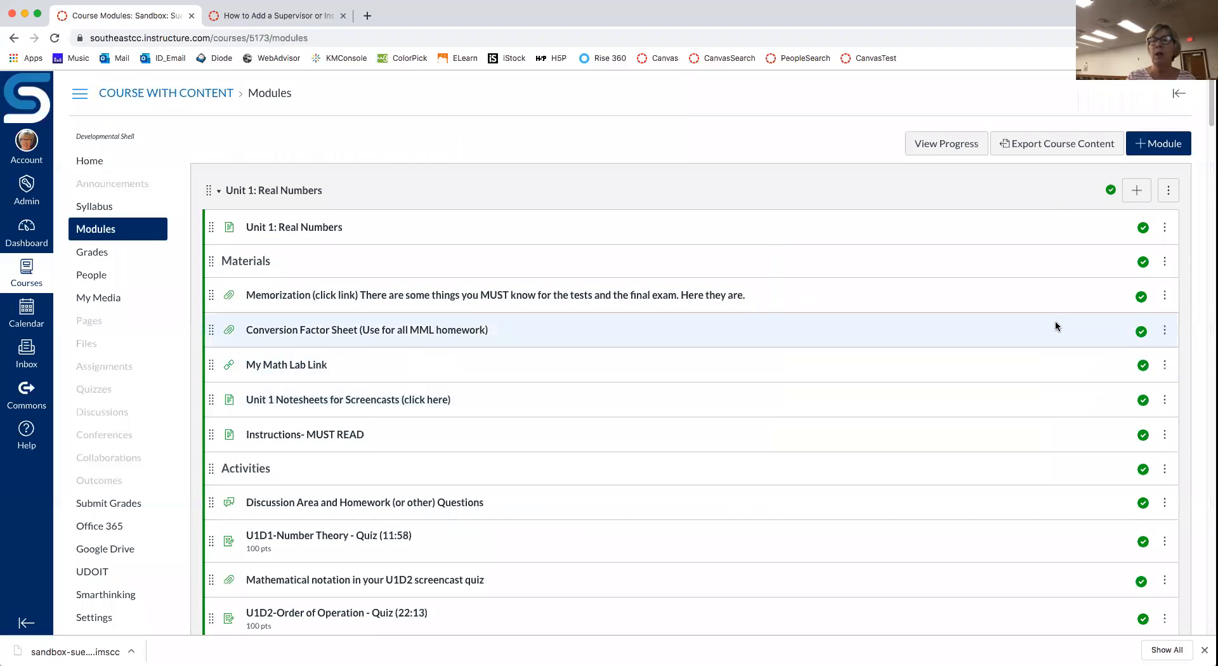
pyautogui.scroll(-3, 1053, 322)
pyautogui.scroll(-10, 1054, 325)
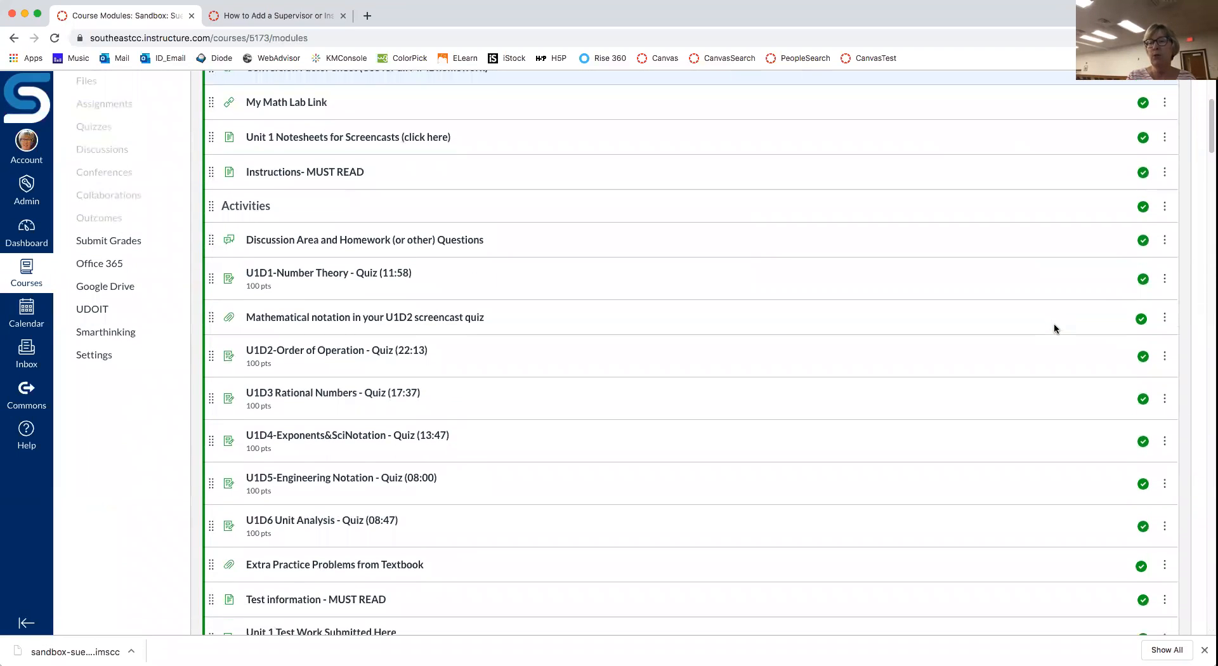
pyautogui.scroll(13, 1054, 328)
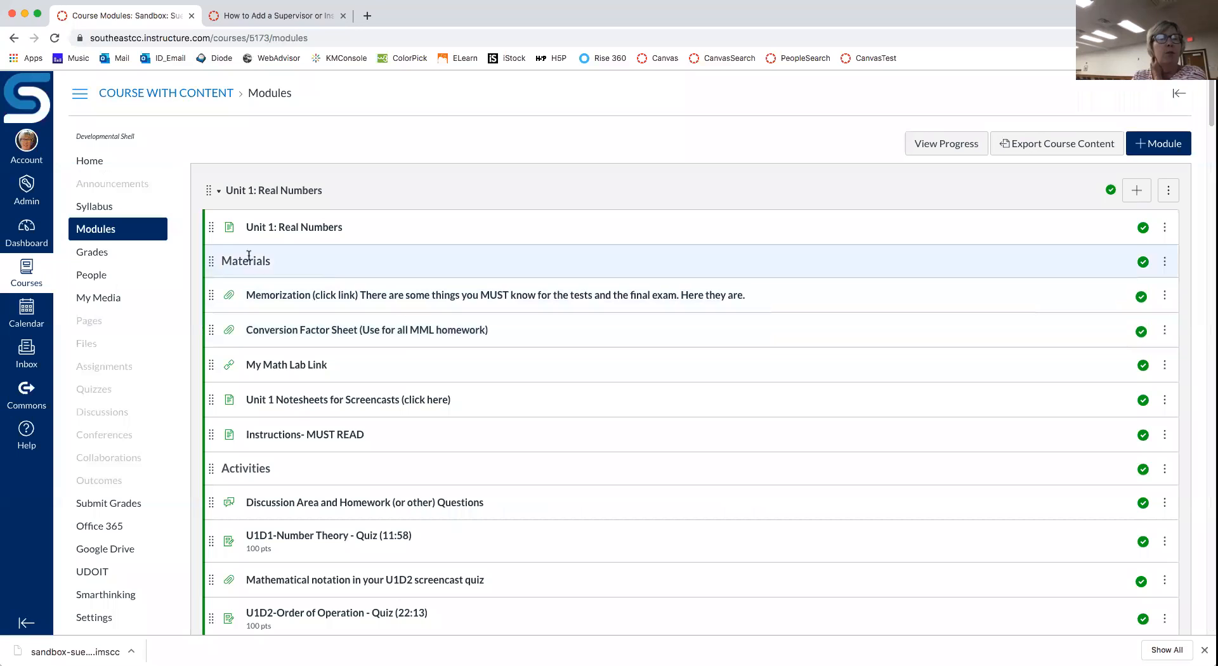
pyautogui.click(111, 163)
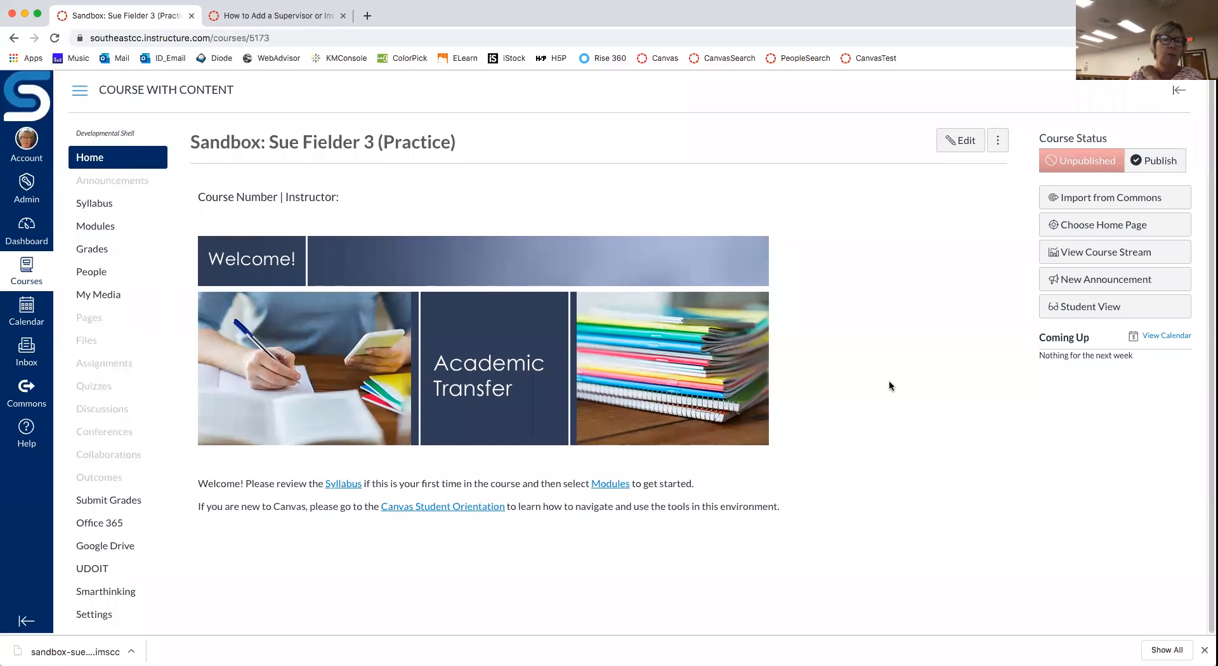
# Step: Run a UDOIT scan of the sandbox course with All content selected
pyautogui.click(102, 574)
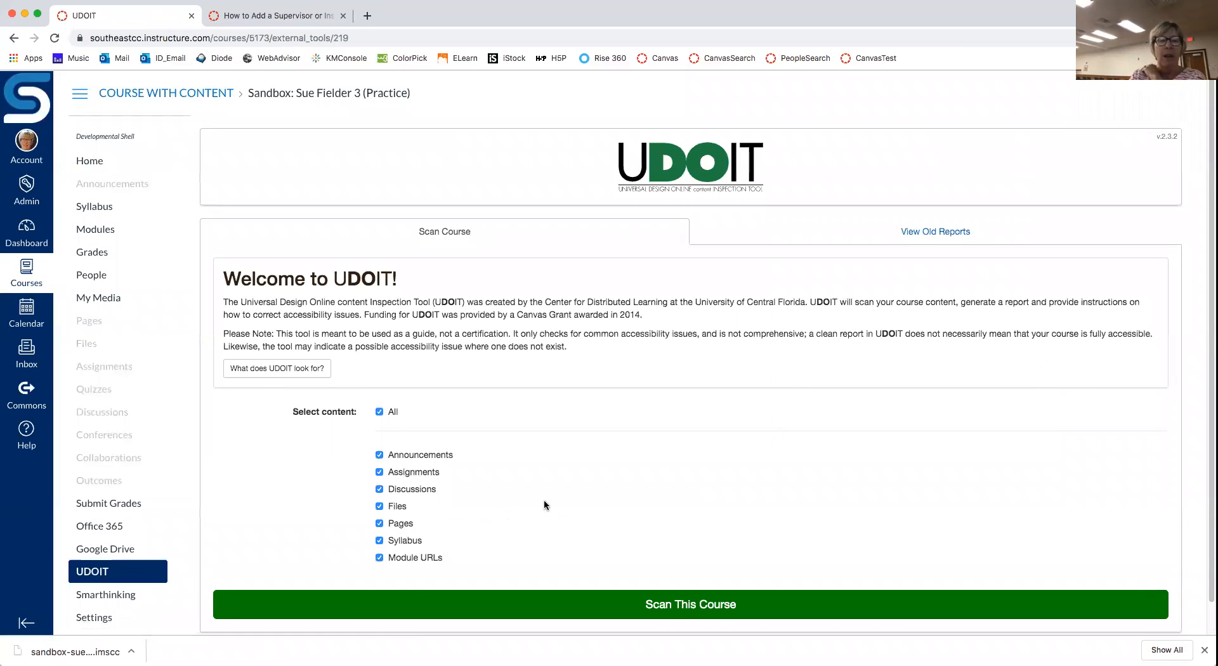
pyautogui.scroll(-1, 558, 486)
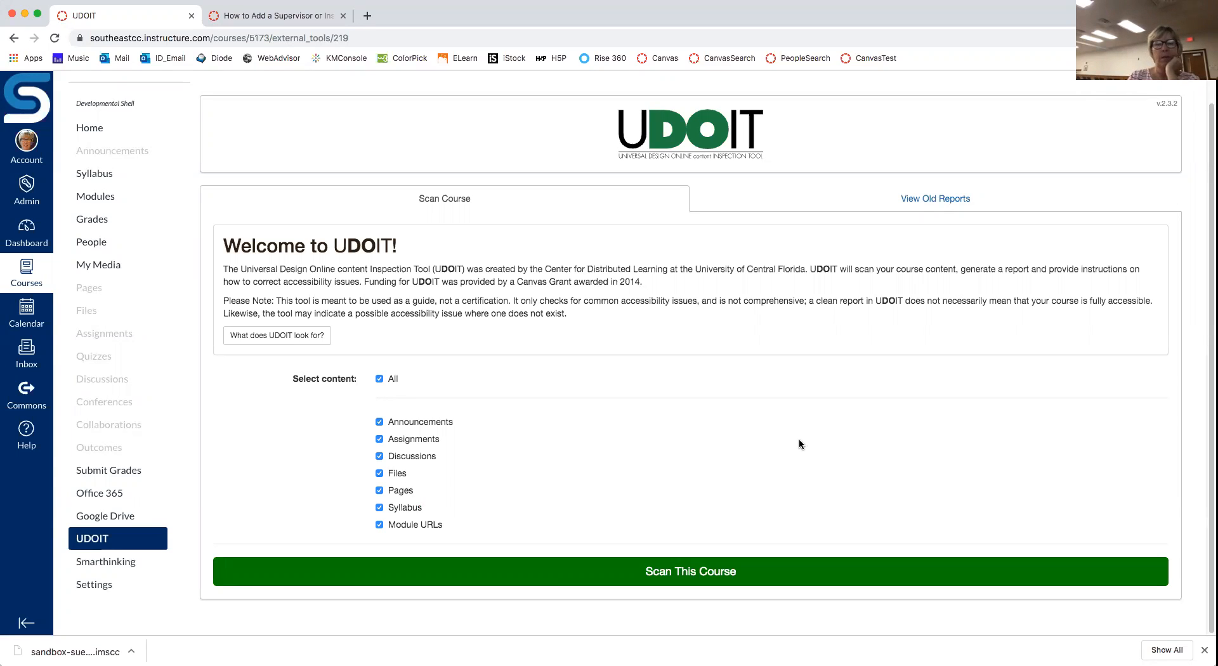
pyautogui.rightClick(710, 574)
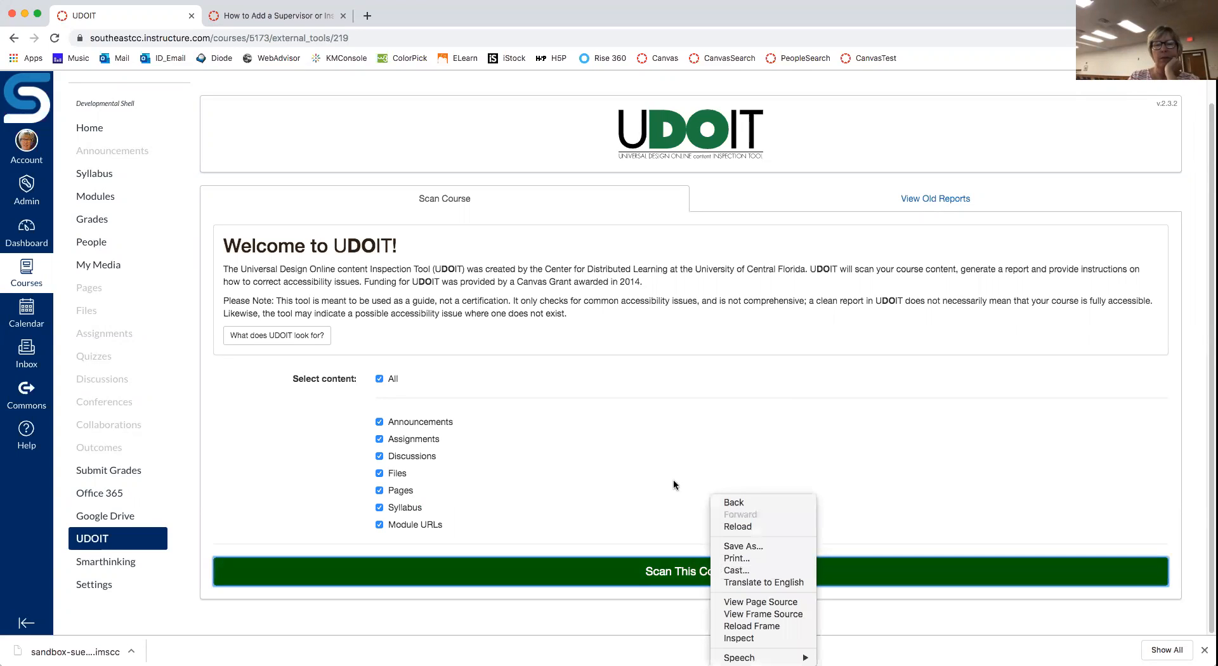
pyautogui.click(674, 484)
pyautogui.click(687, 570)
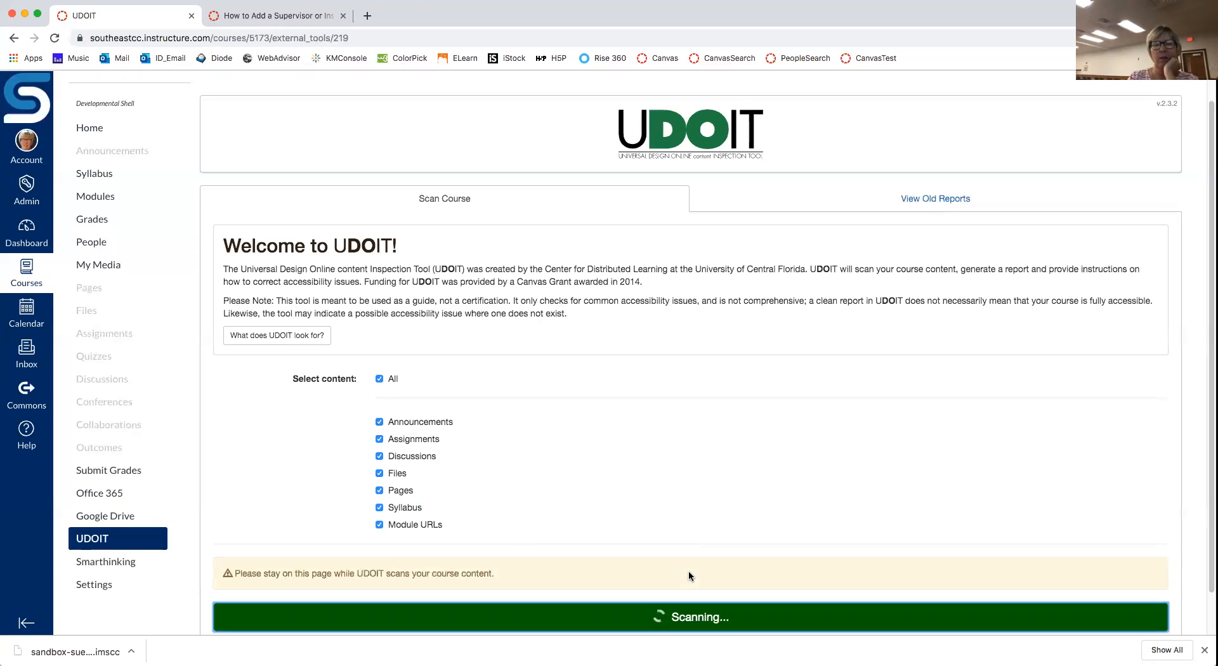
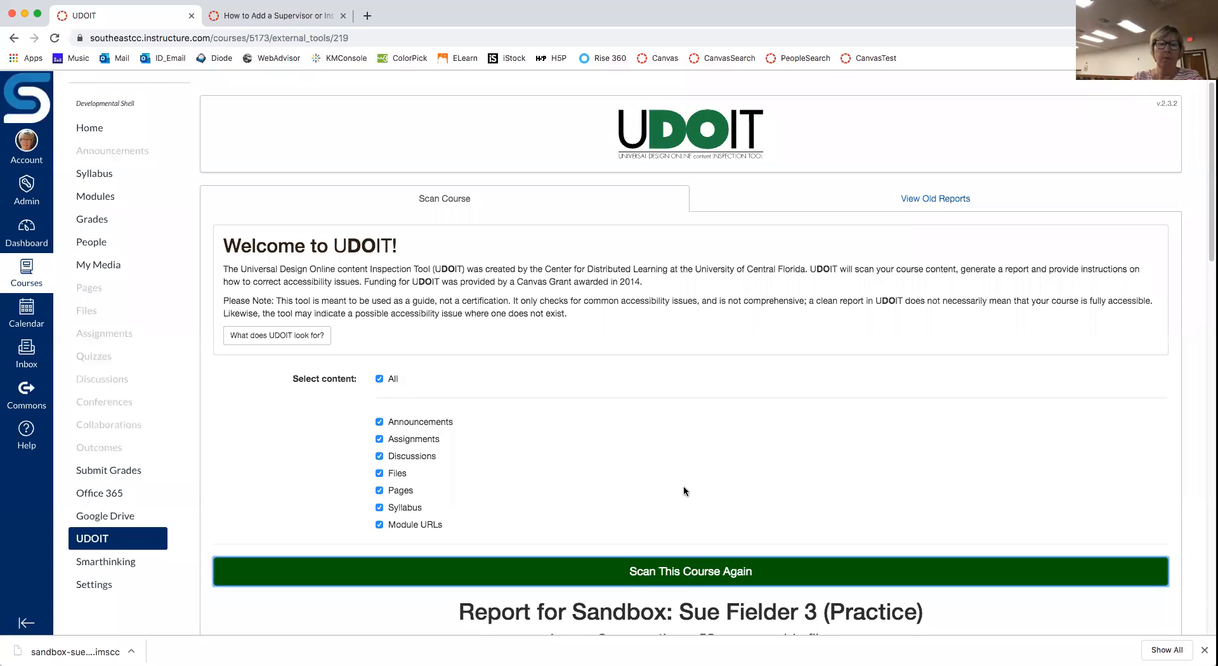
# Step: Scroll down the UDOIT report and expand the Midterm Instructions suggestions
pyautogui.scroll(-2, 680, 484)
pyautogui.scroll(-5, 680, 487)
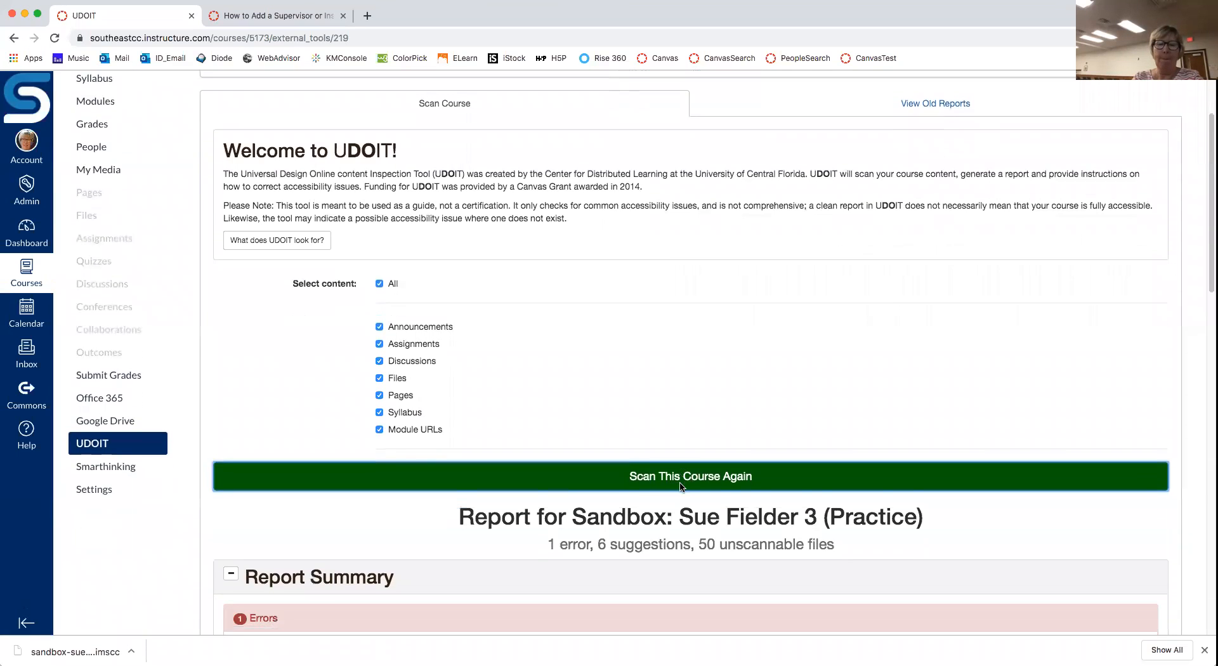
pyautogui.scroll(-4, 680, 484)
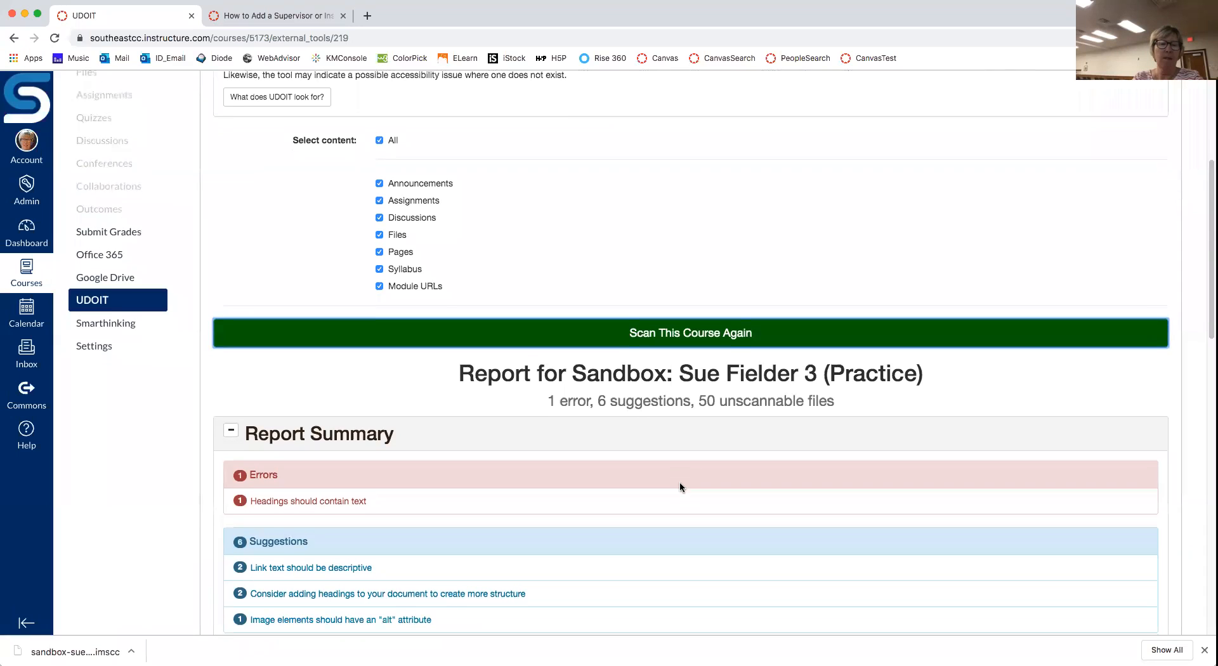
pyautogui.scroll(-2, 679, 486)
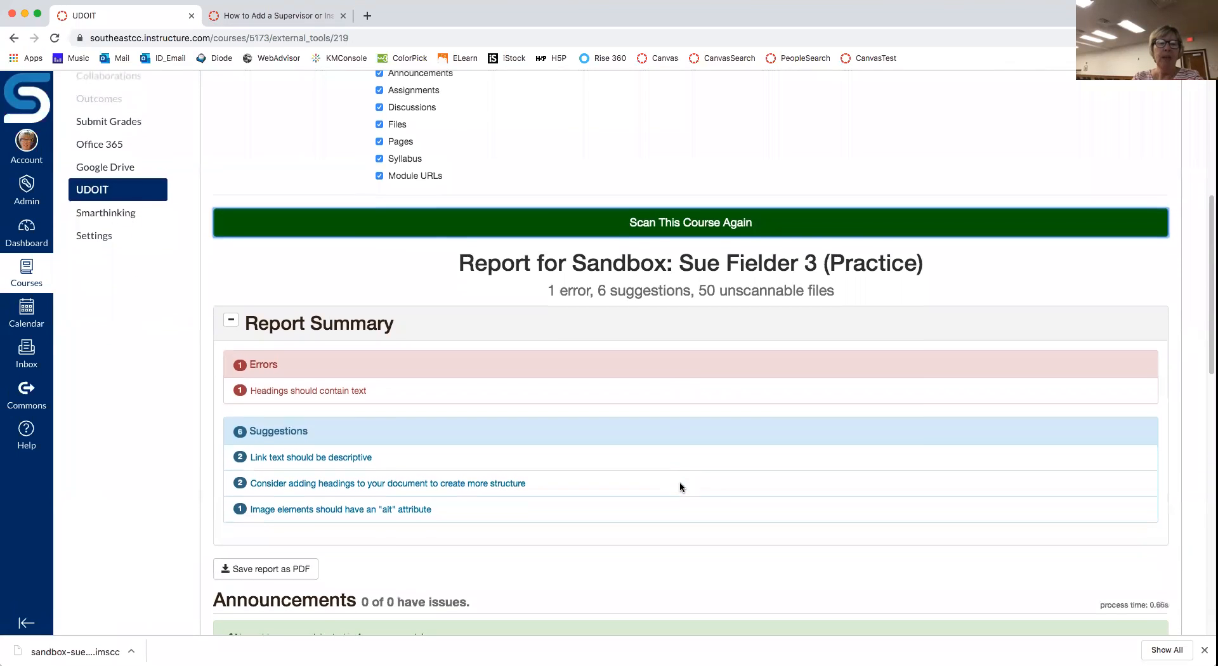
pyautogui.scroll(-1, 680, 487)
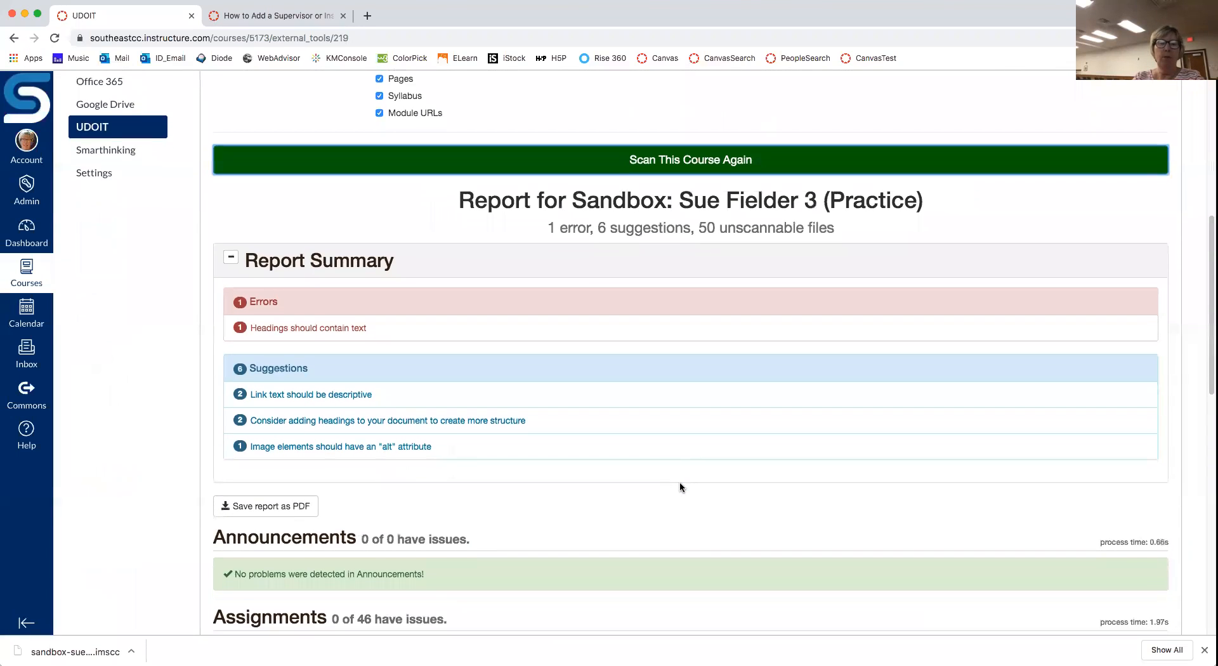
pyautogui.click(319, 332)
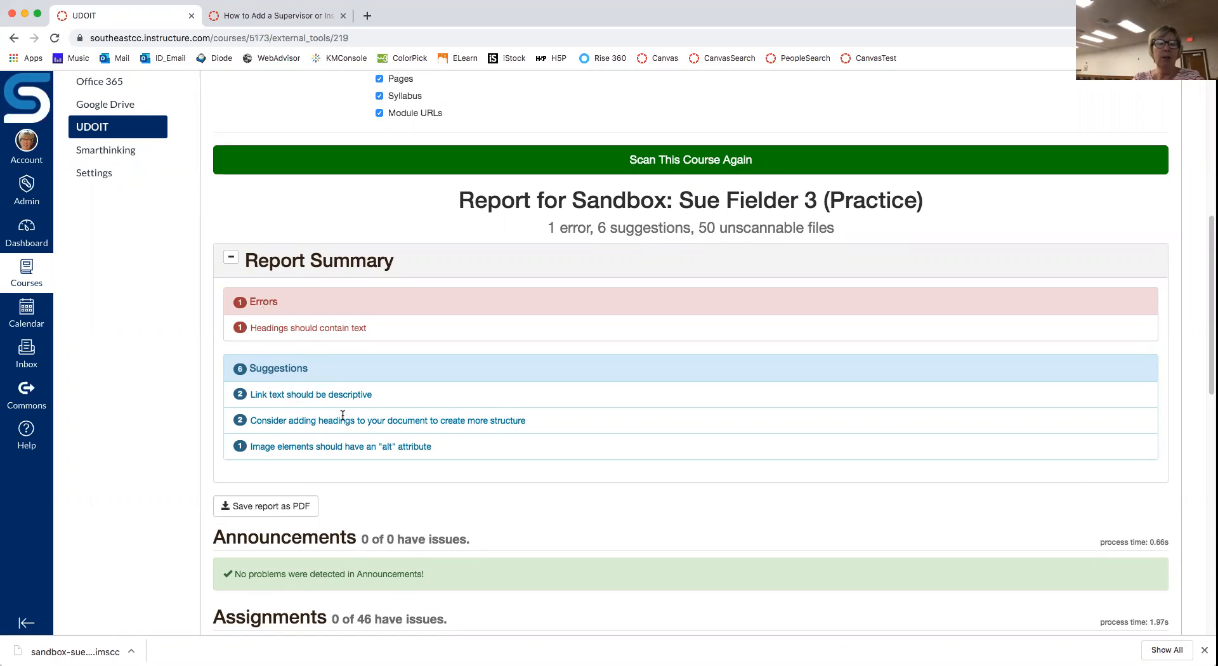
pyautogui.scroll(-1, 342, 415)
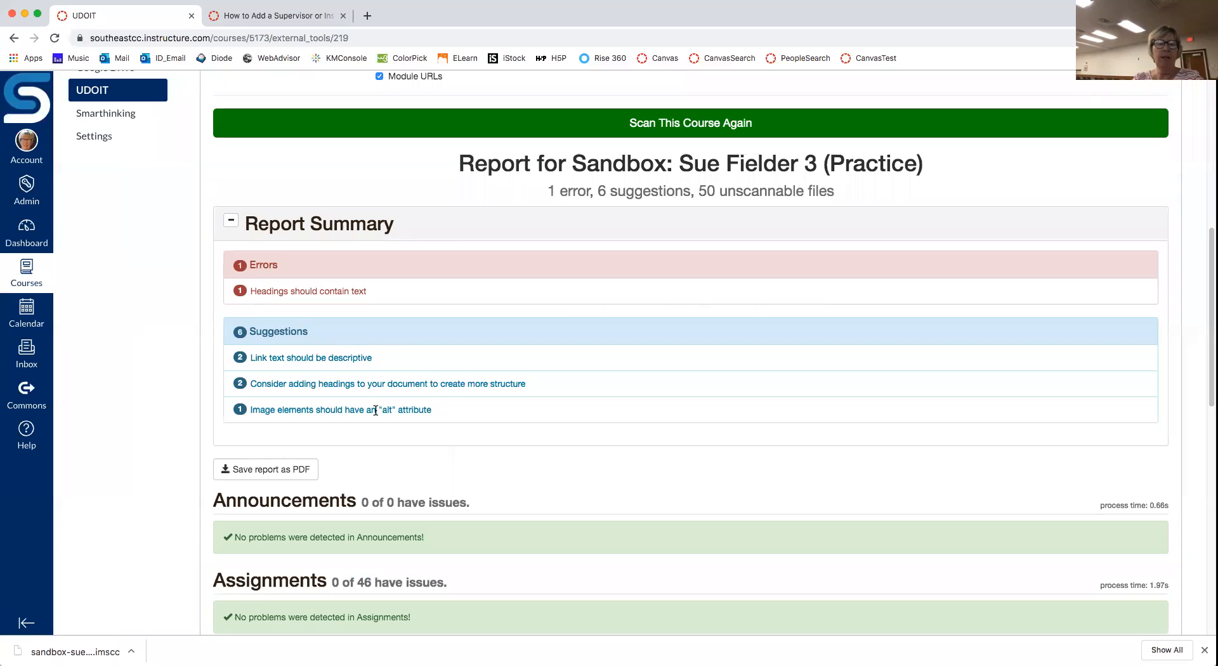
pyautogui.scroll(-8, 319, 361)
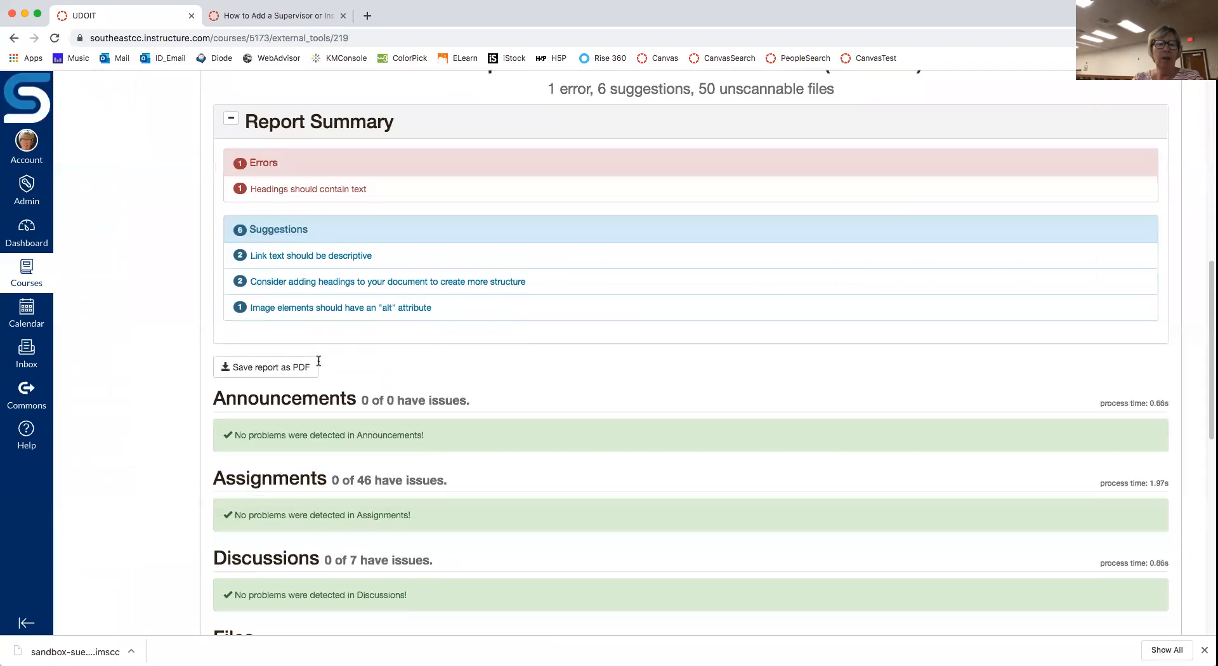
pyautogui.scroll(-5, 445, 443)
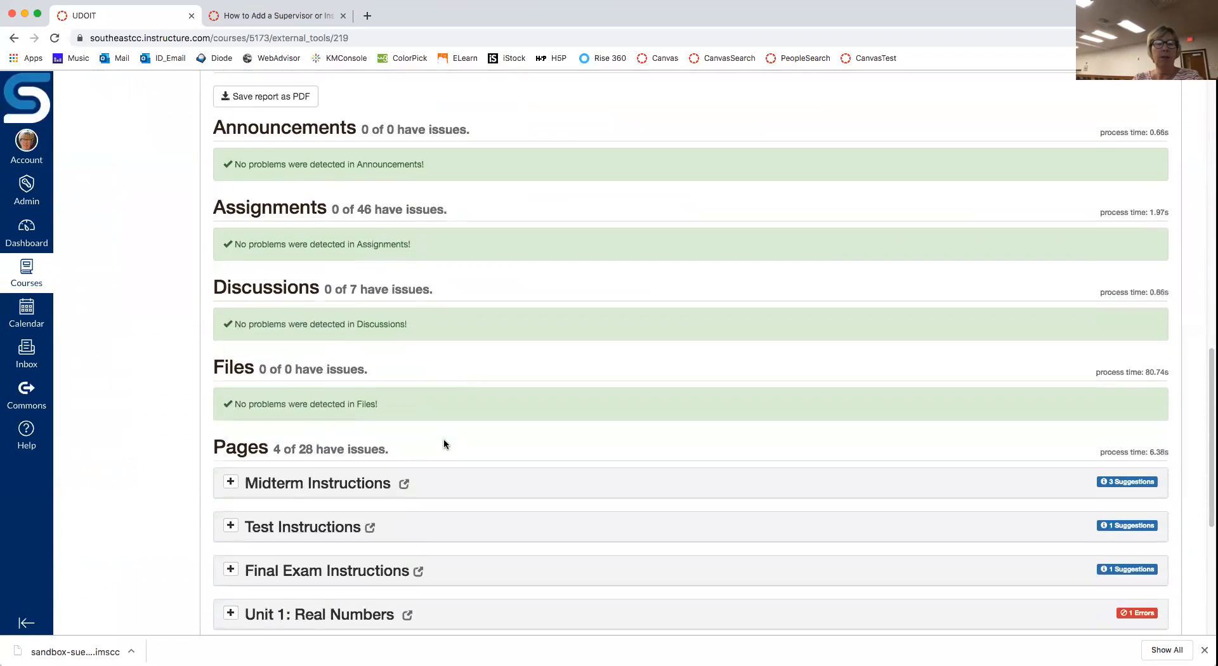
pyautogui.scroll(-1, 443, 439)
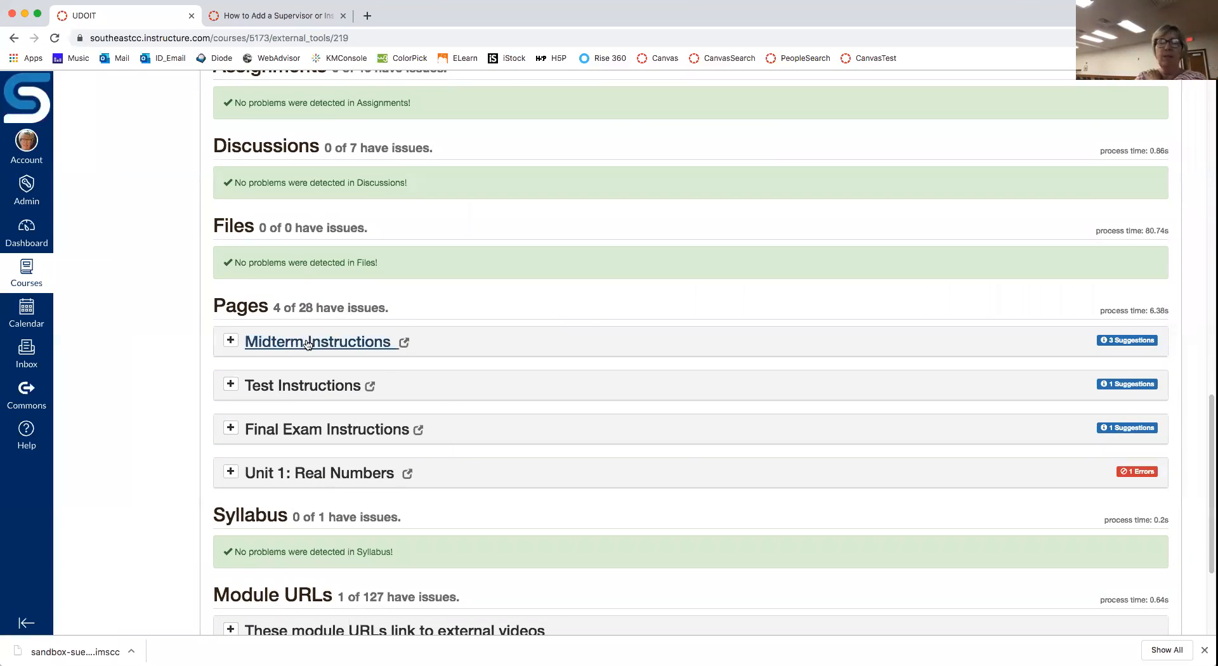
pyautogui.click(232, 342)
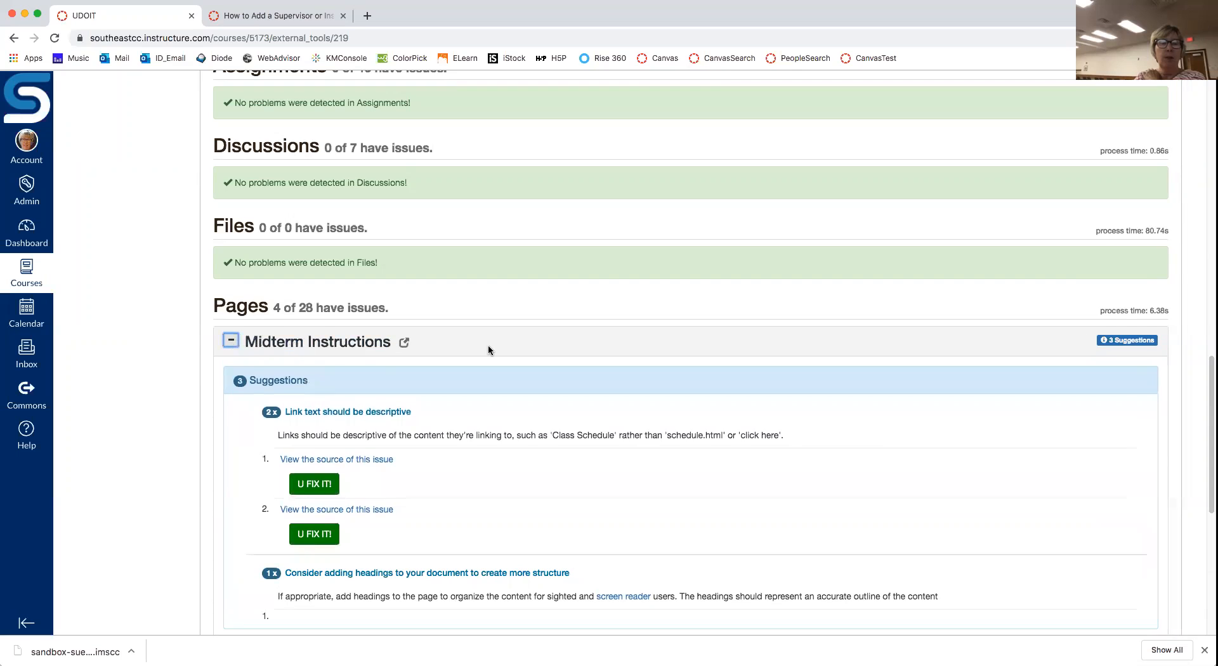
# Step: Open the Midterm Instructions page, flagged with 3 suggestions, in its own tab
pyautogui.scroll(-3, 488, 345)
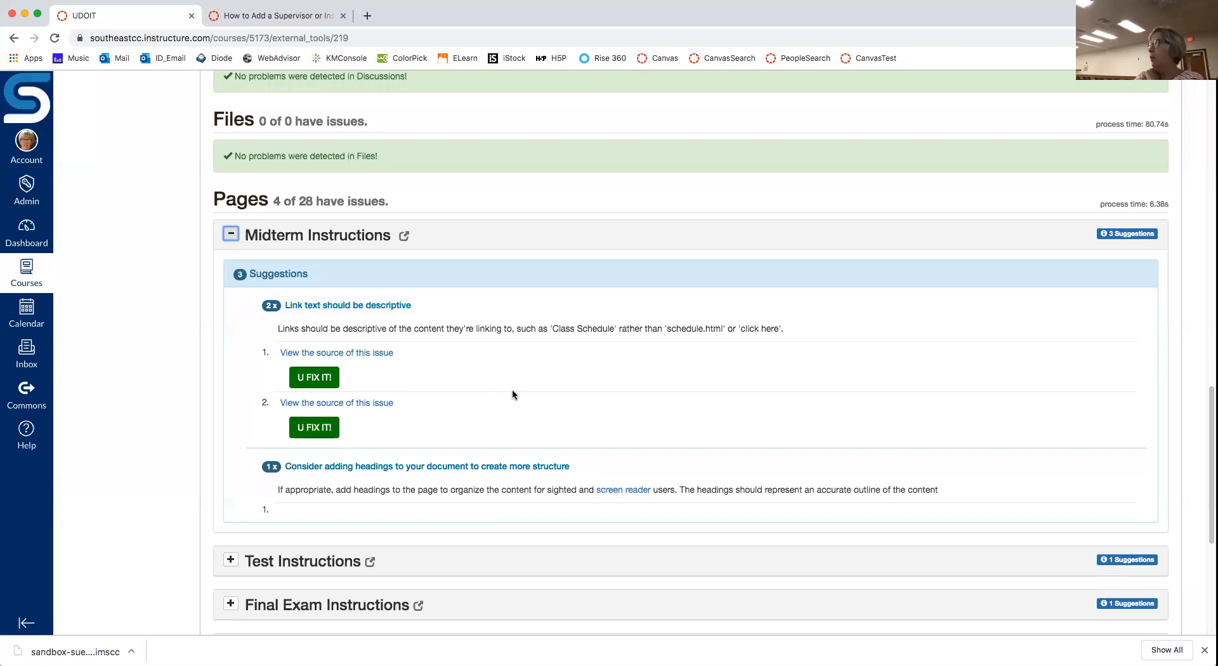
pyautogui.scroll(-1, 513, 394)
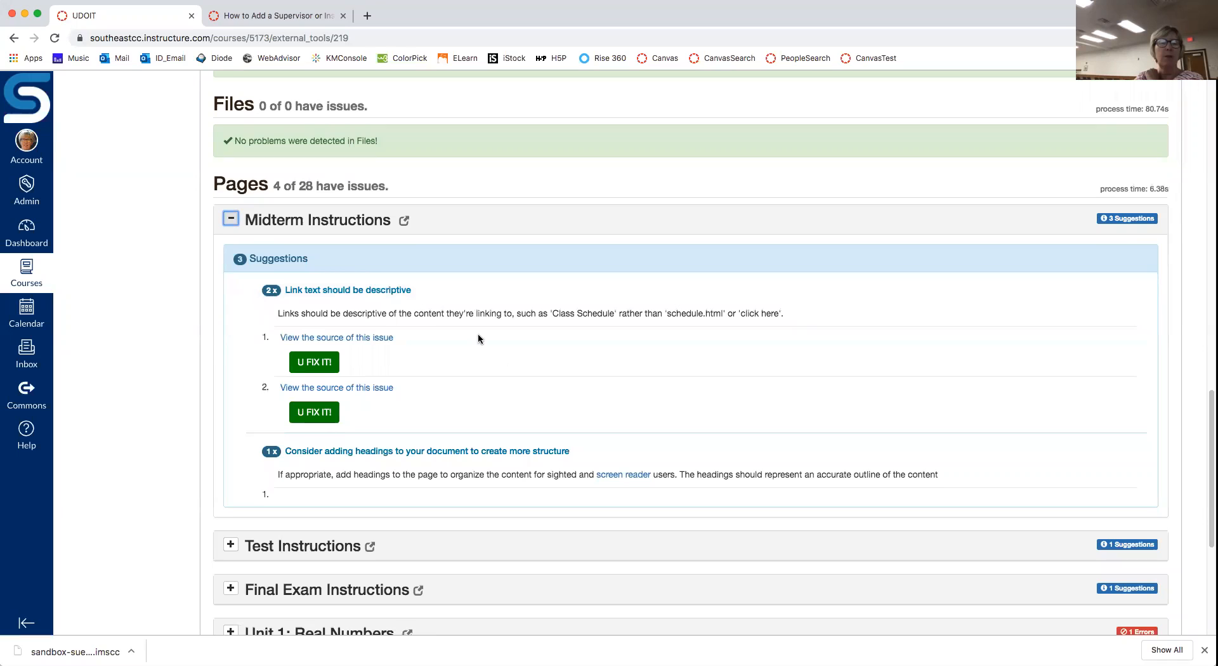
pyautogui.click(358, 220)
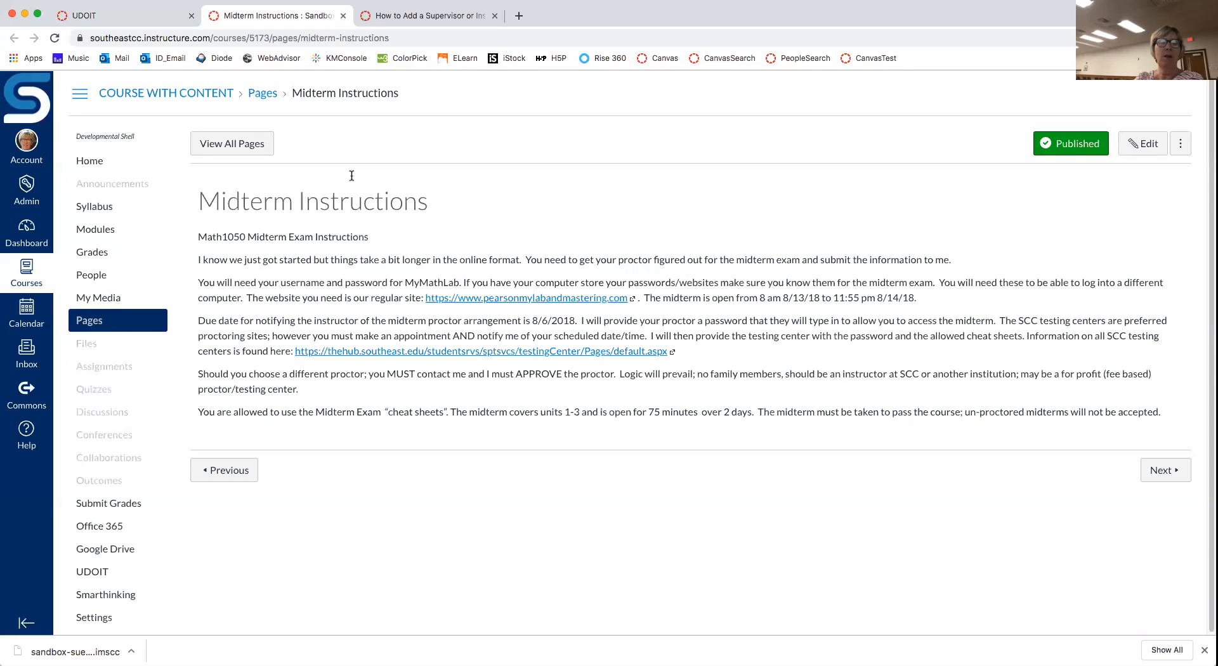
# Step: Close the Midterm Instructions tab and review the UDOIT report: 1 error, 6 suggestions, 50 unscannable files
pyautogui.click(343, 15)
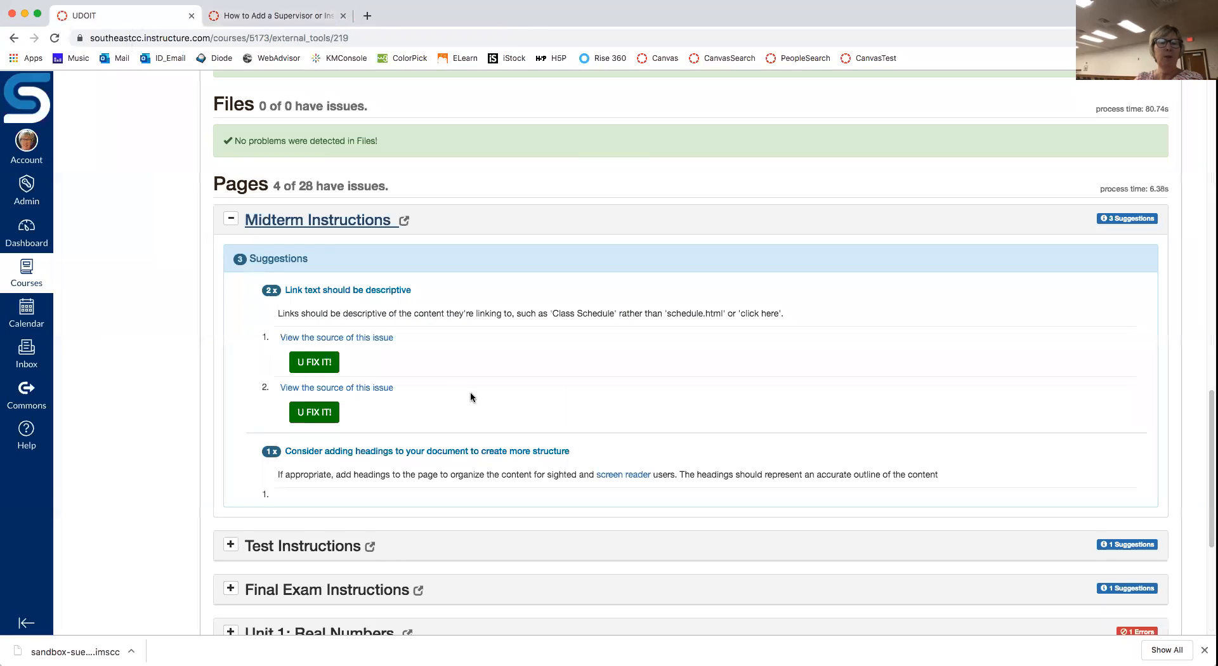
pyautogui.scroll(-2, 474, 394)
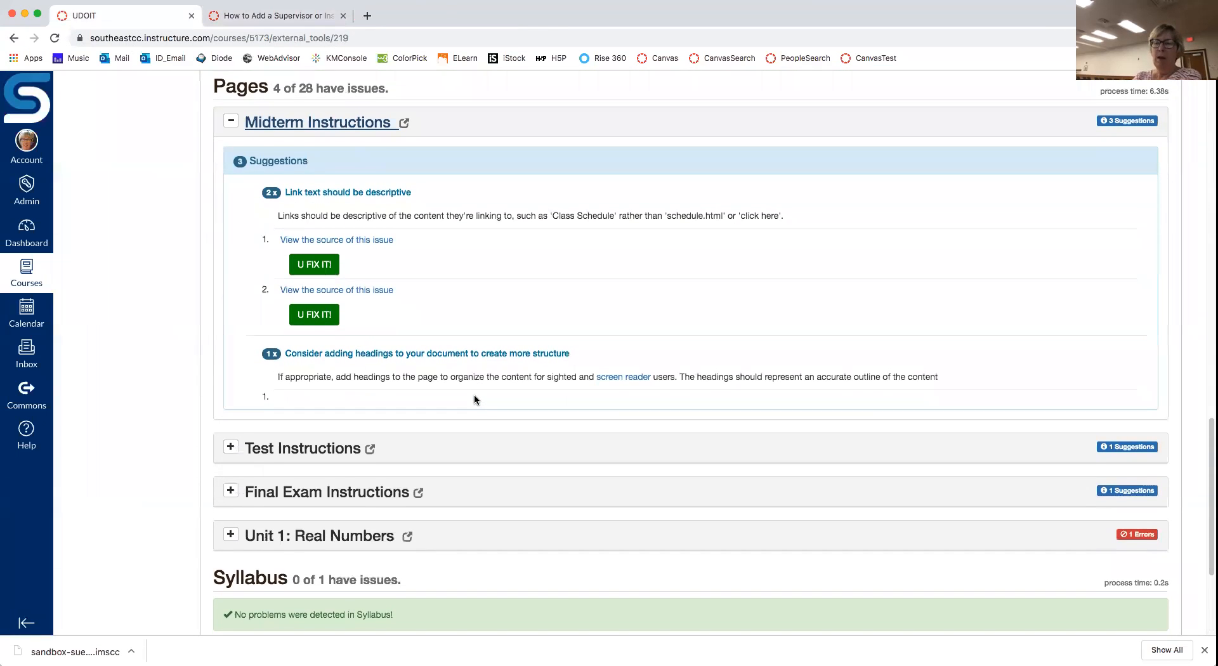
pyautogui.scroll(-1, 474, 399)
pyautogui.scroll(-1, 473, 400)
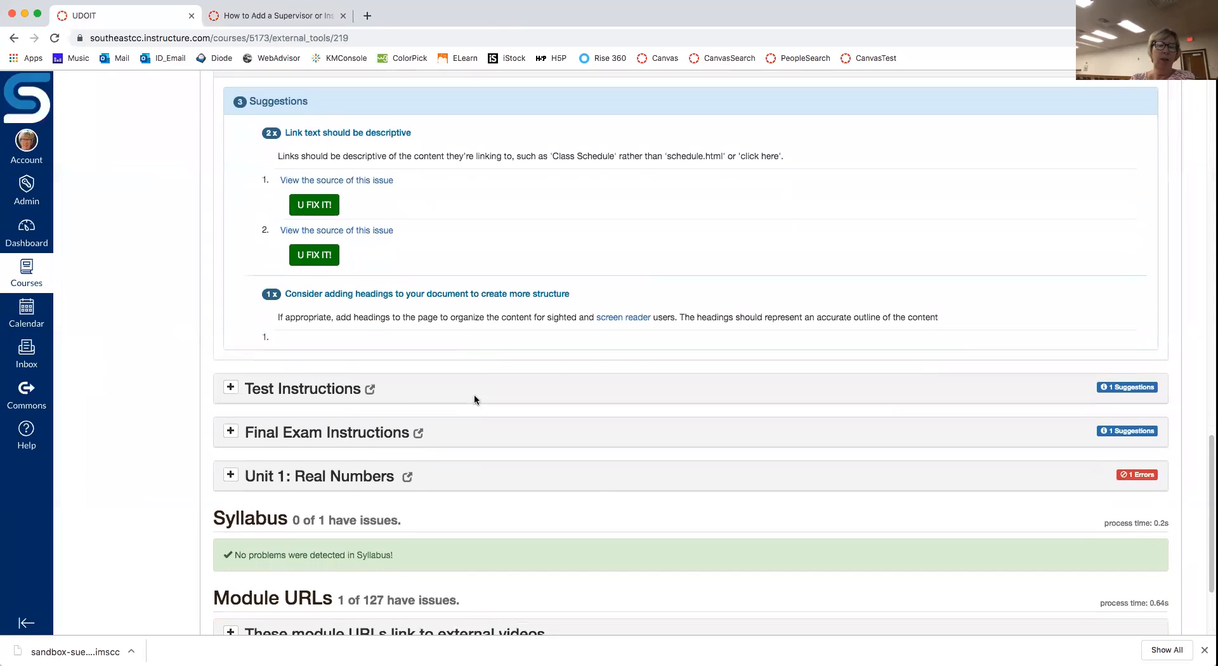
pyautogui.scroll(-3, 474, 400)
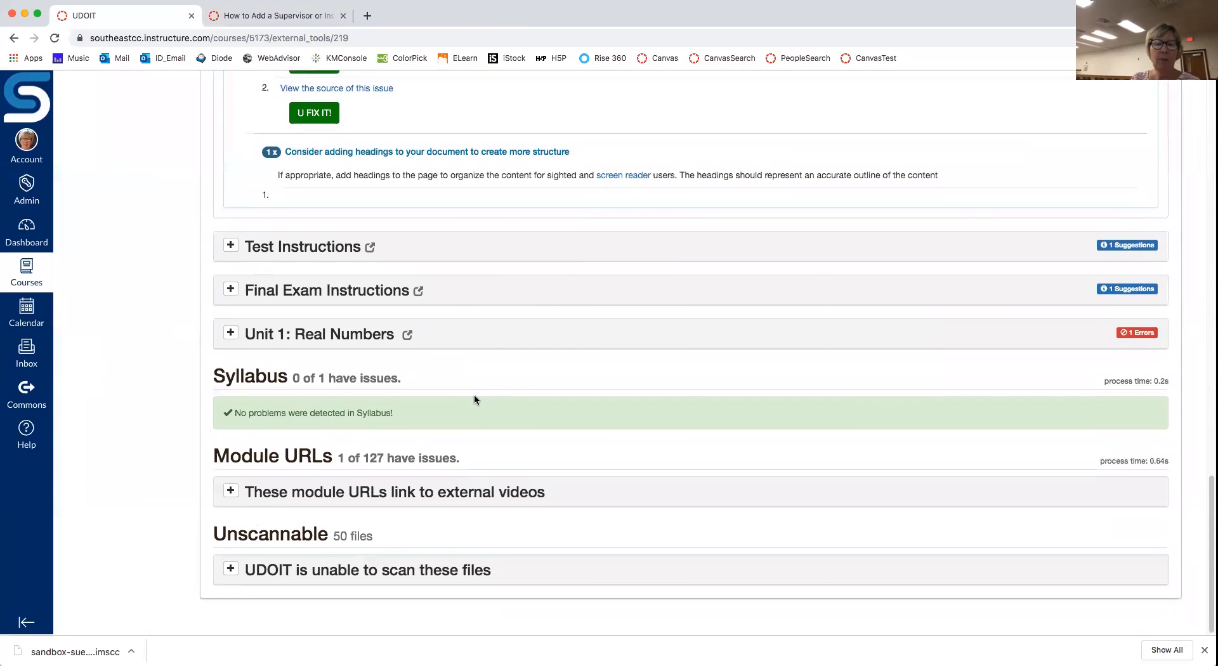
pyautogui.scroll(6, 474, 399)
pyautogui.scroll(20, 475, 399)
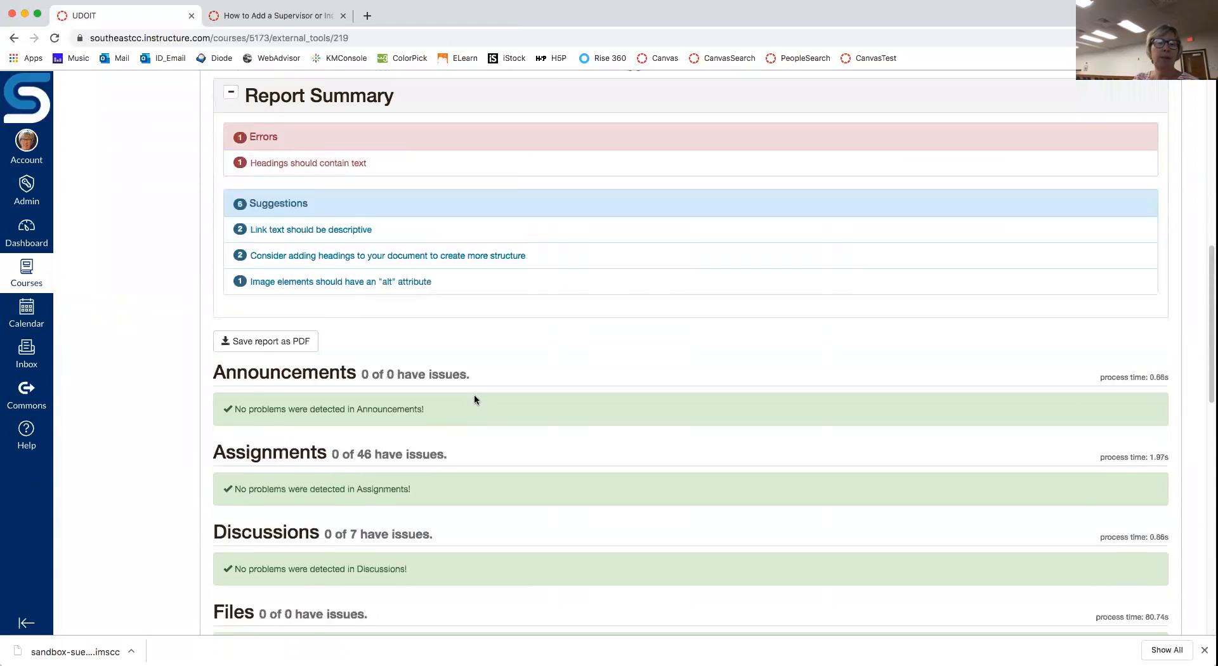
pyautogui.scroll(2, 474, 394)
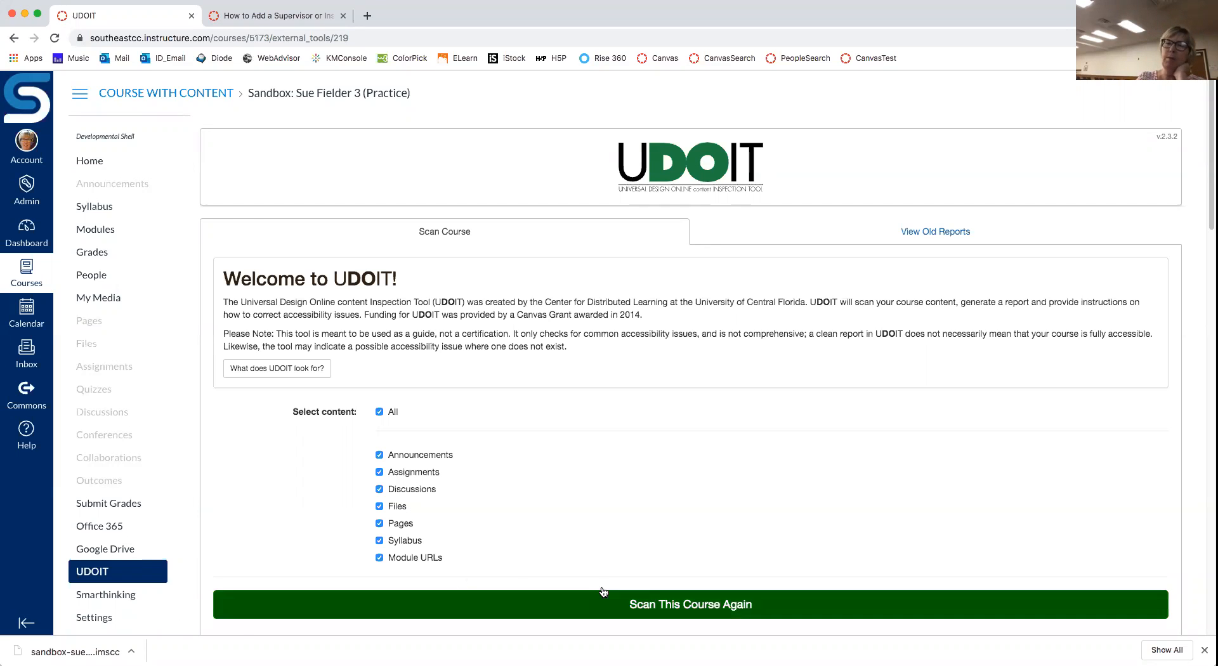
pyautogui.scroll(-2, 581, 452)
pyautogui.scroll(-5, 582, 454)
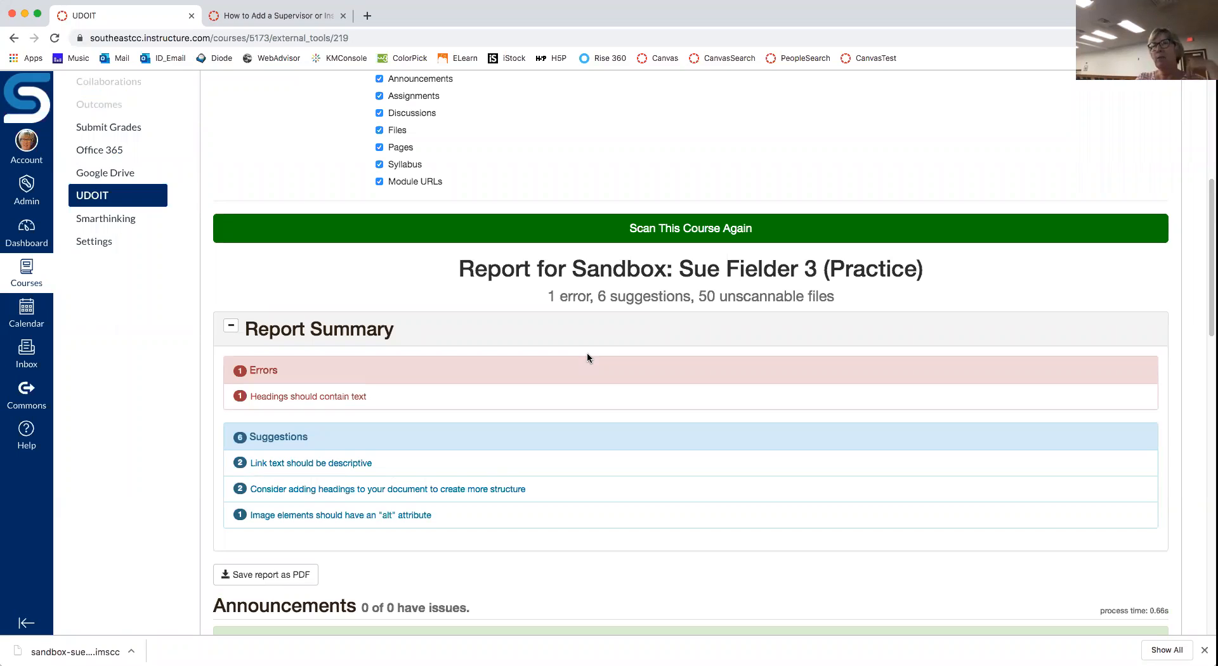
pyautogui.scroll(4, 587, 356)
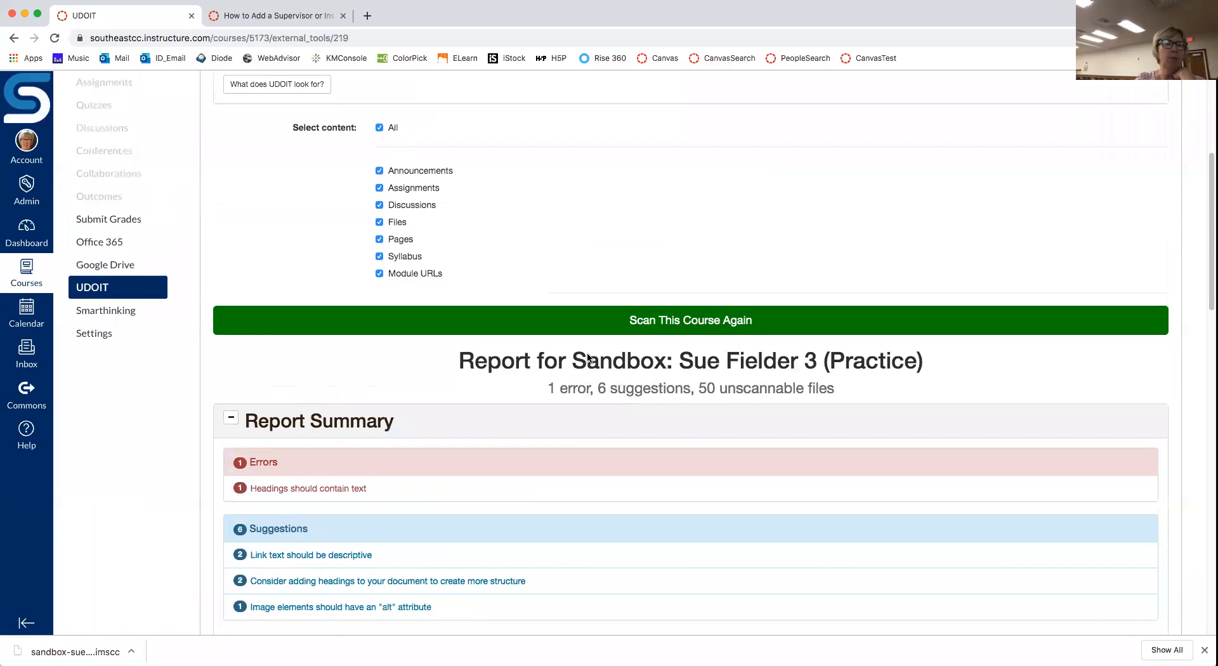
pyautogui.scroll(2, 587, 358)
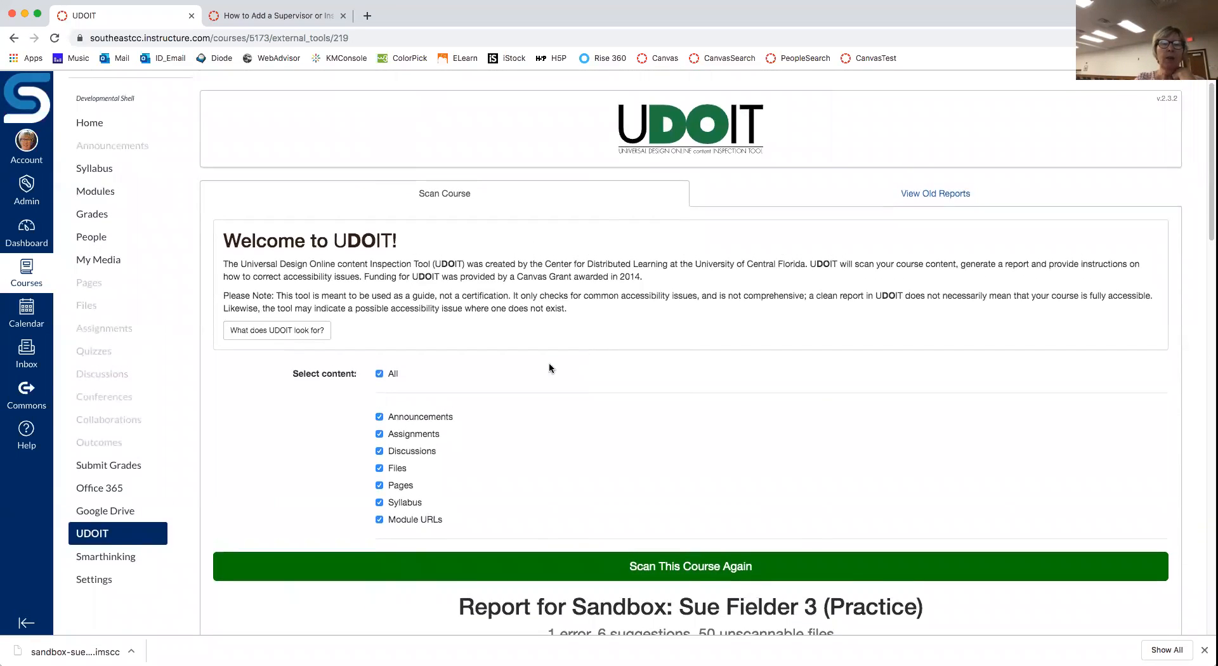
# Step: Run the Course Link Validator from course Settings, confirm no broken links, then go to the Dashboard
pyautogui.click(94, 582)
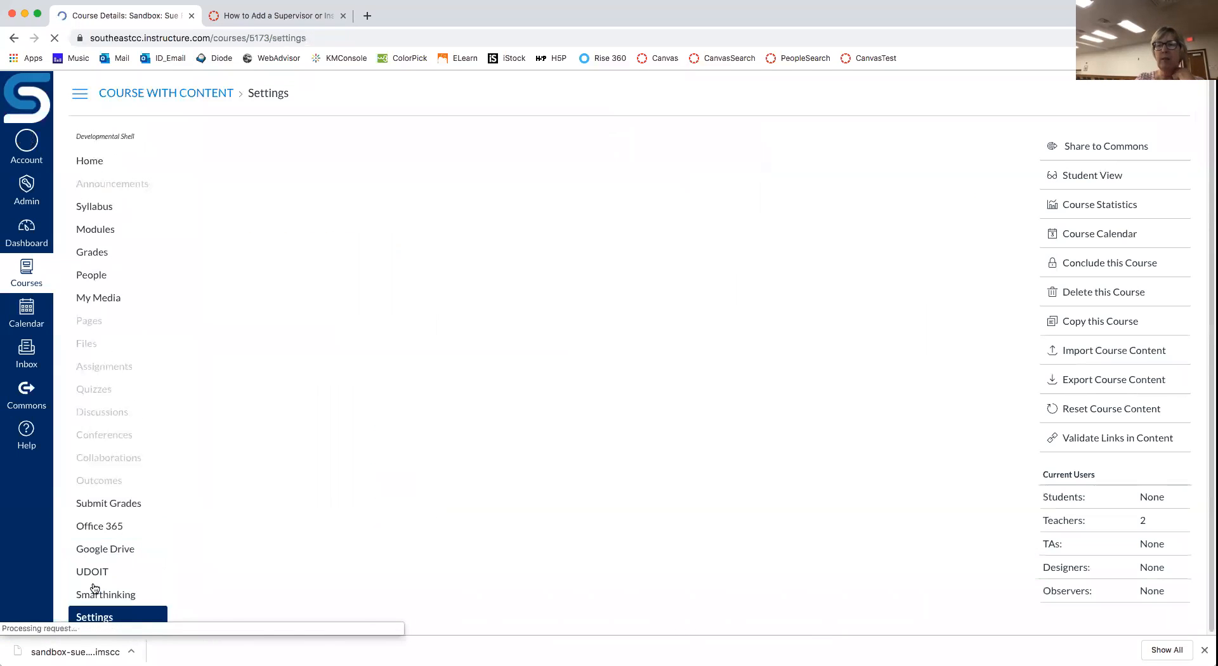
pyautogui.click(1130, 445)
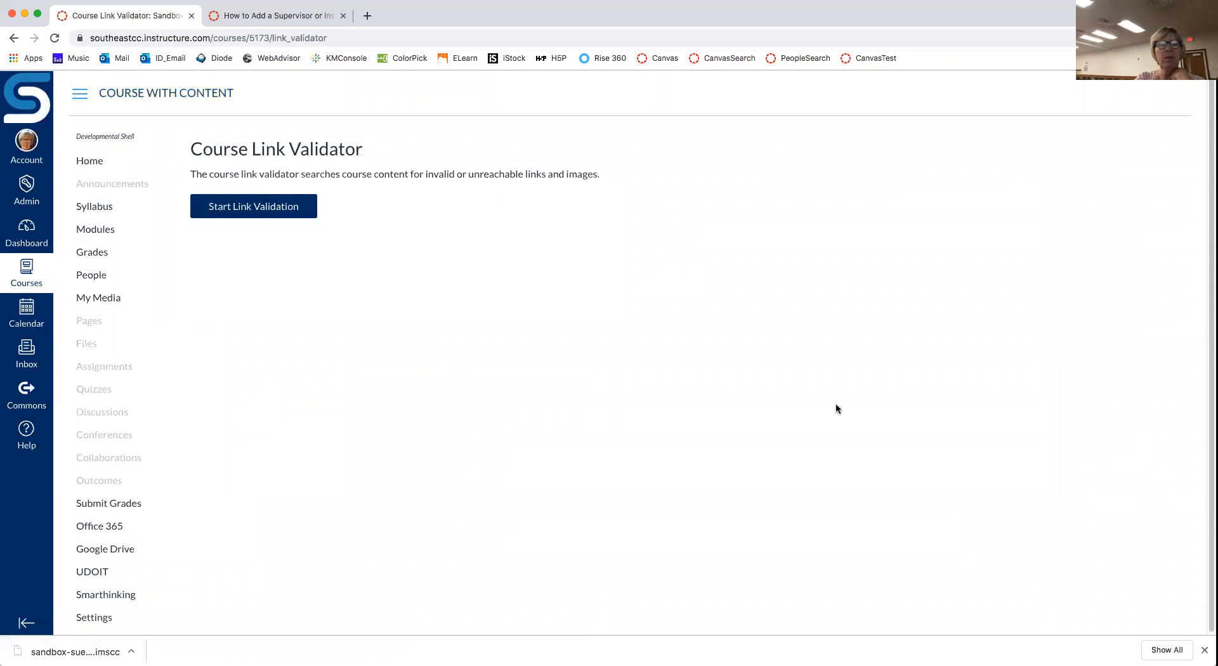
pyautogui.click(247, 206)
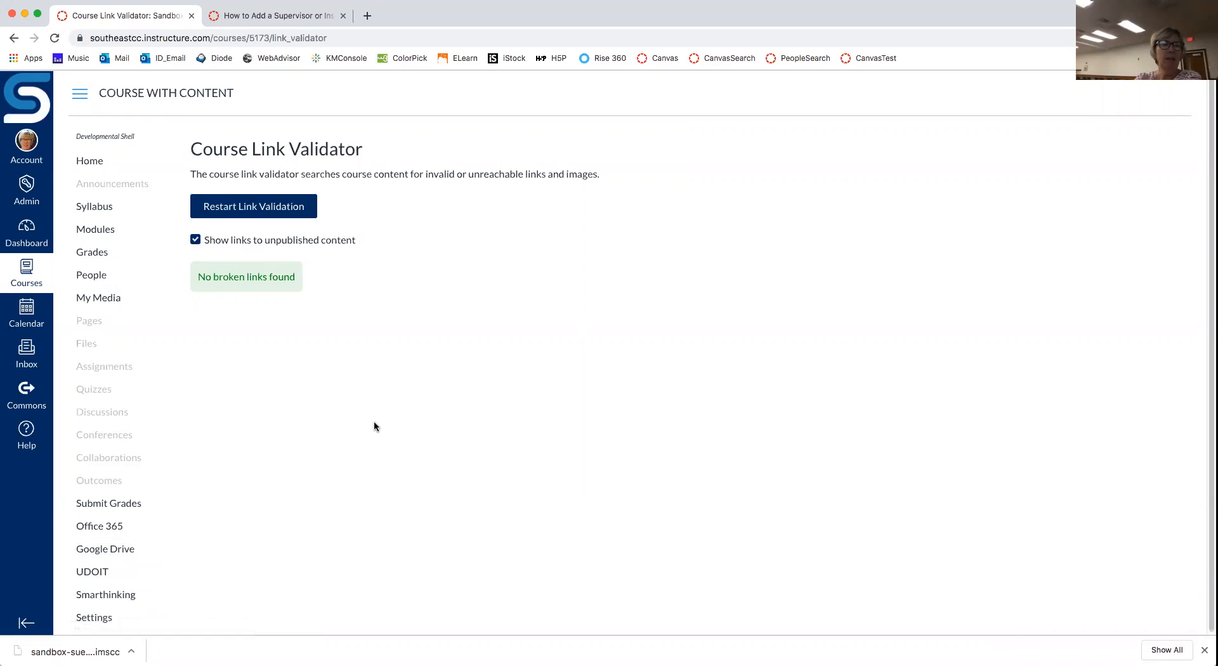
pyautogui.click(31, 231)
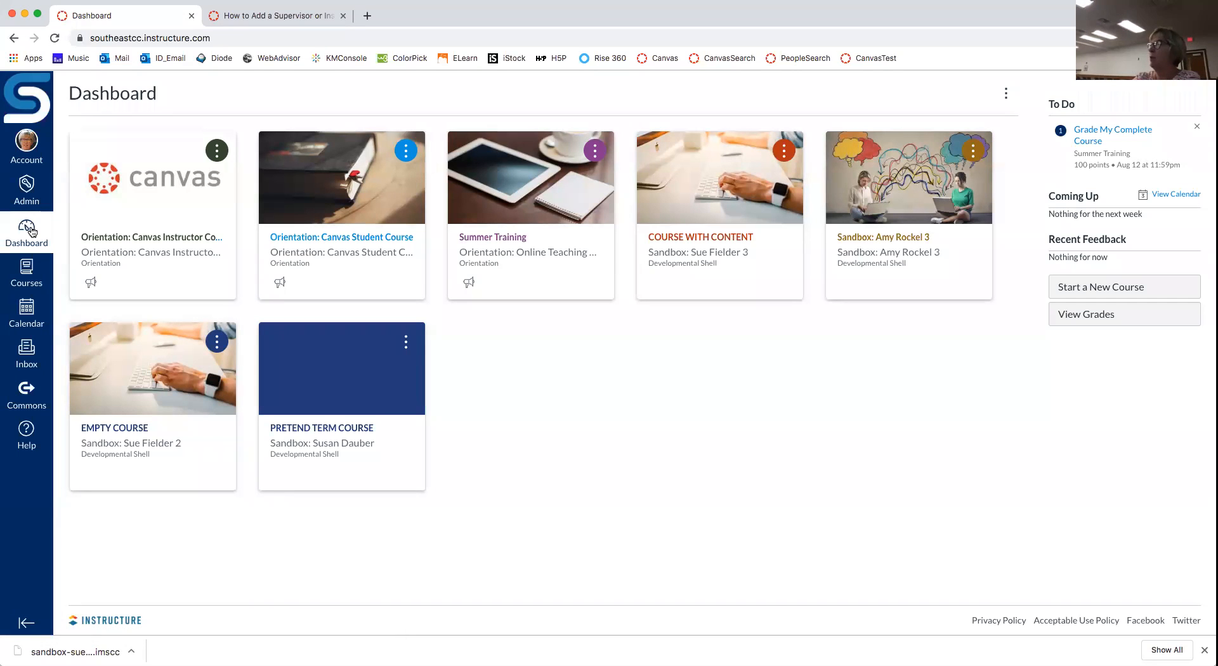
# Step: Open PRETEND TERM COURSE from the Dashboard and go to its Settings
pyautogui.click(343, 433)
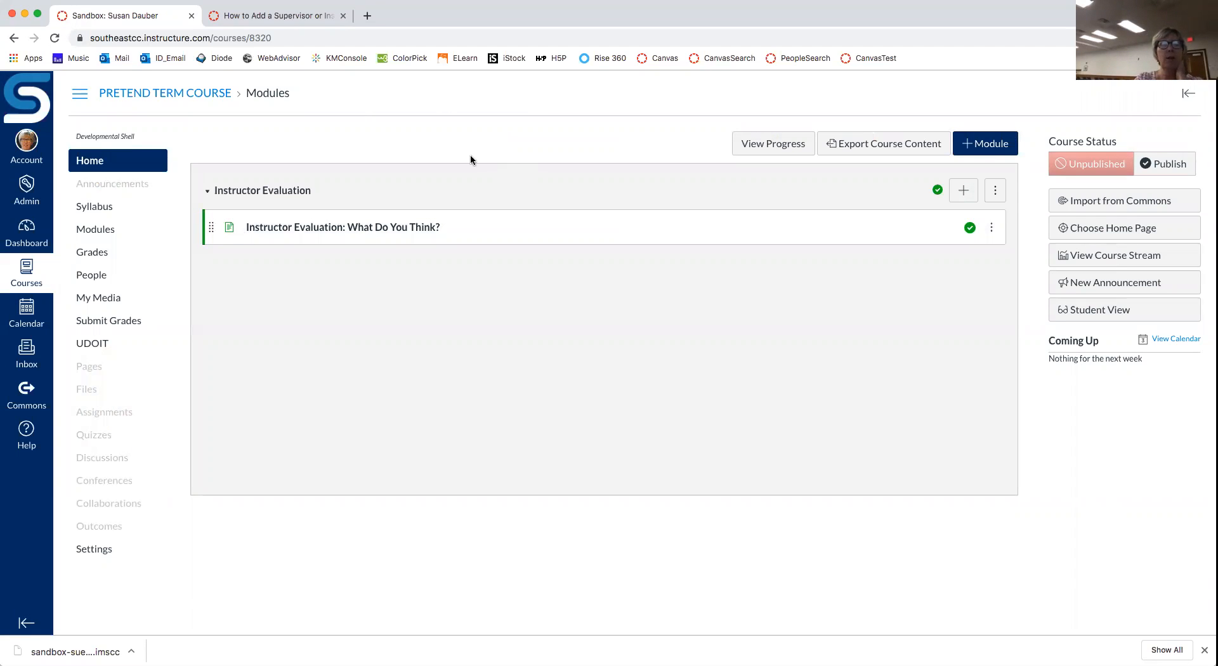
pyautogui.click(94, 549)
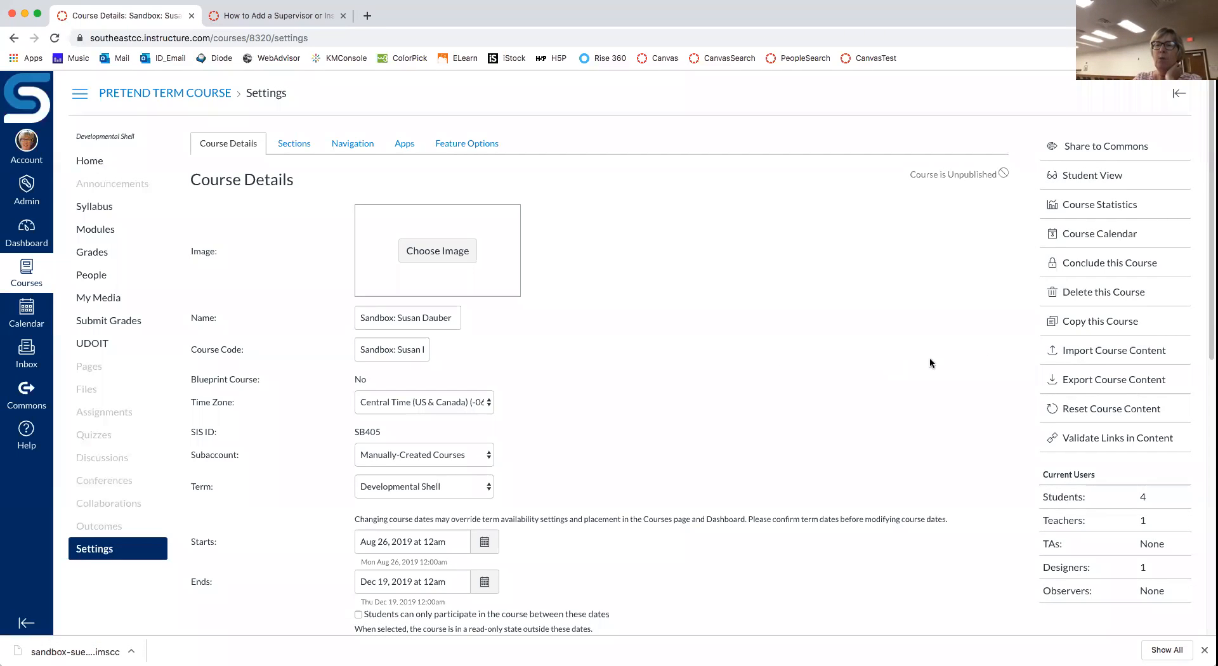
# Step: Start a course content import with Content Type set to Copy a Canvas Course
pyautogui.click(1144, 356)
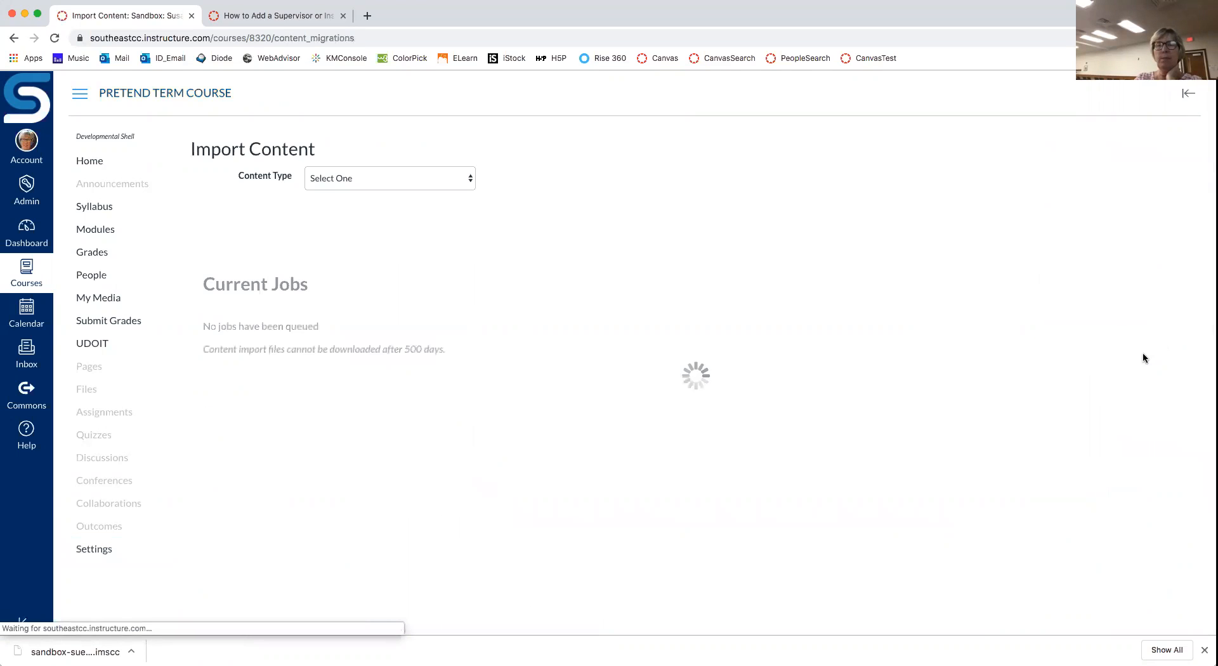
pyautogui.click(469, 184)
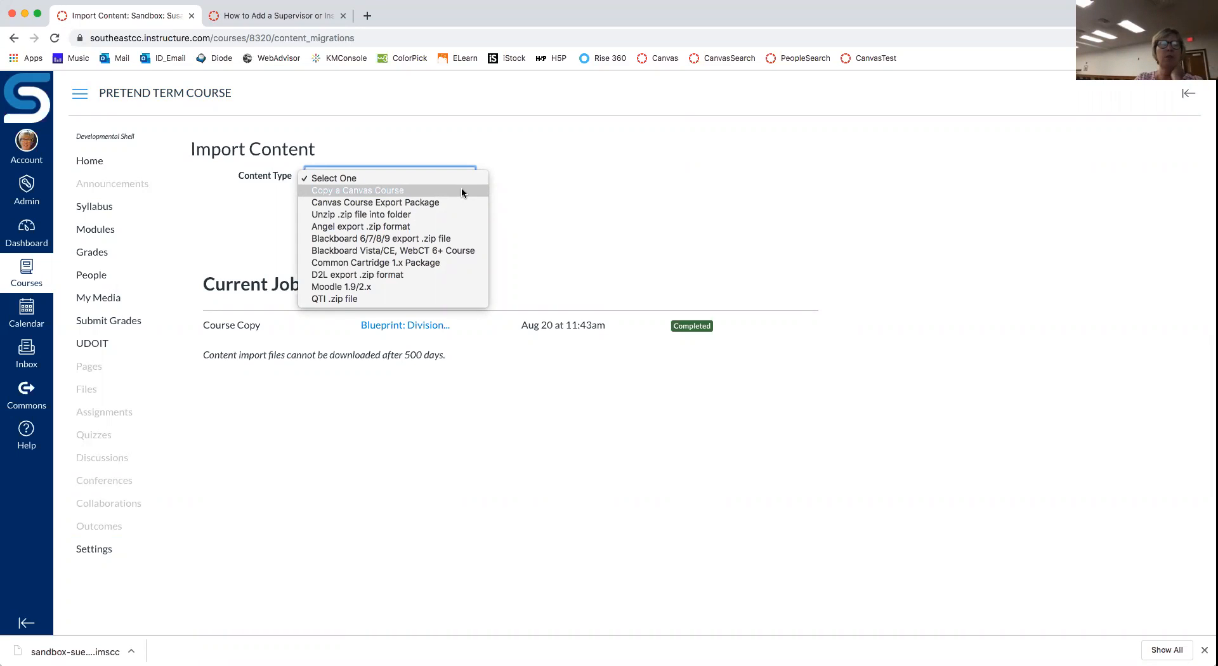
pyautogui.click(461, 190)
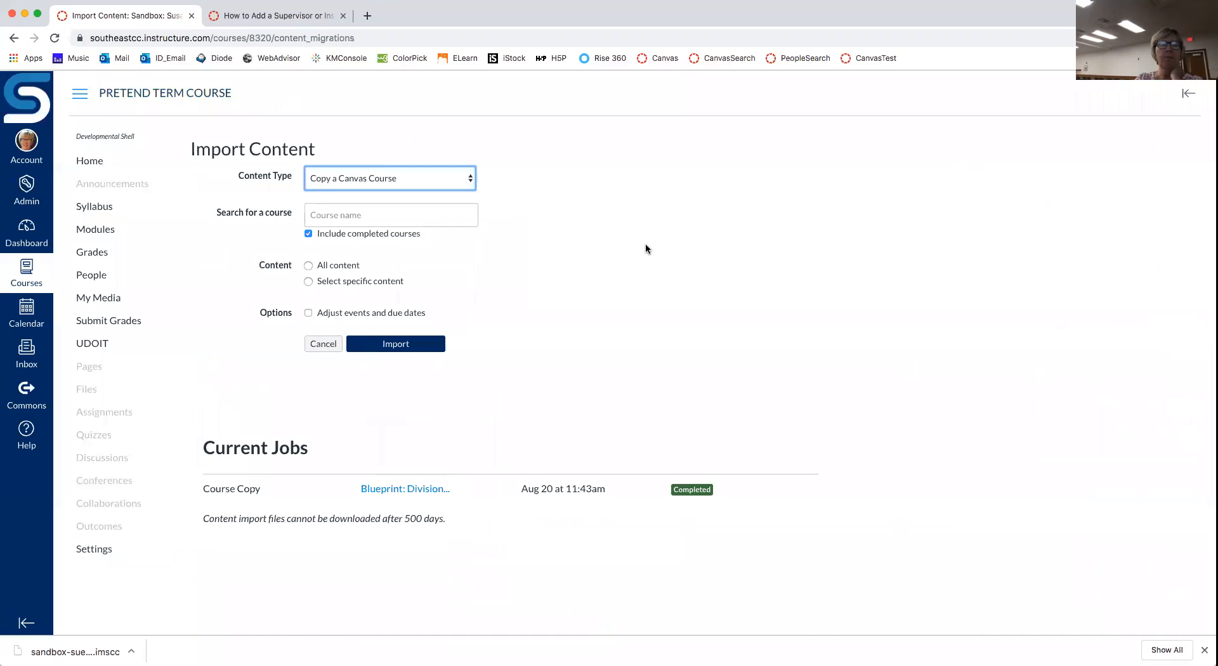
# Step: Search by the instructor's name and choose their sandbox course as the import source
pyautogui.click(422, 211)
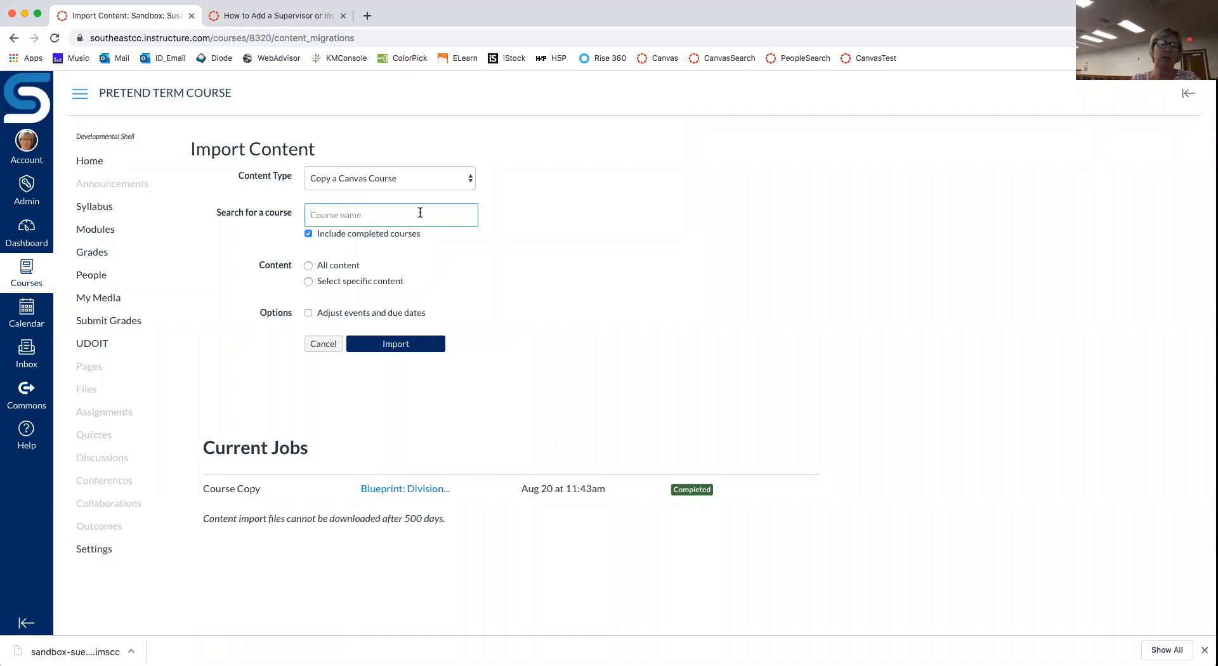
pyautogui.write('sa')
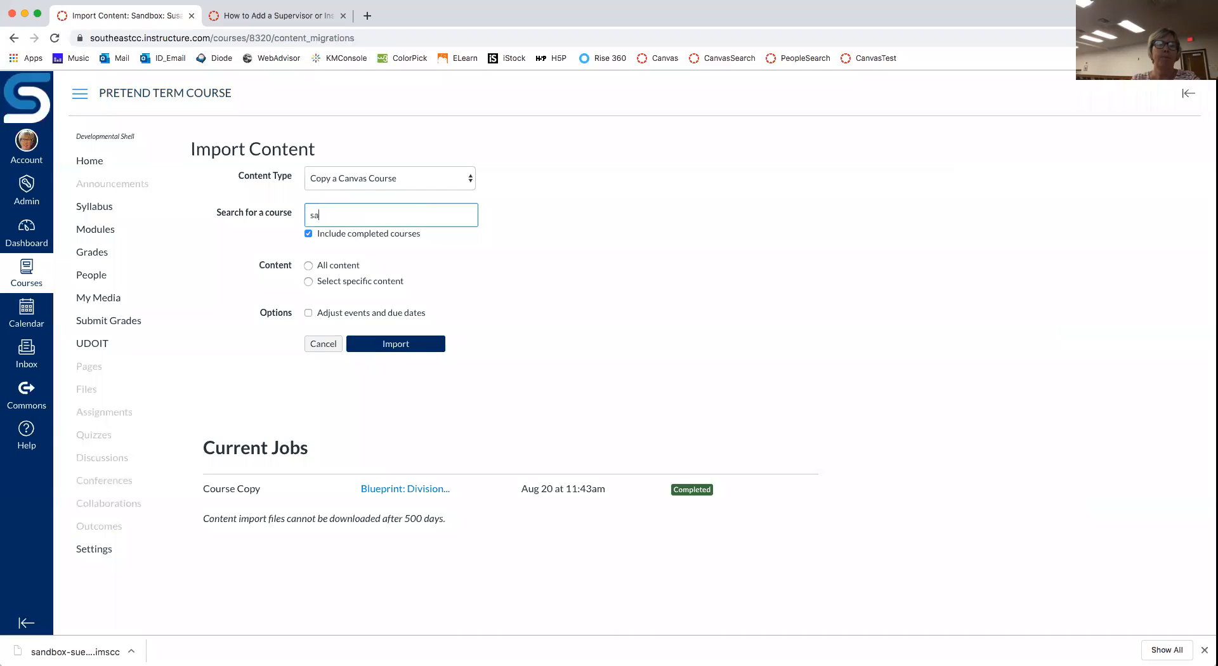
pyautogui.write('ndbox')
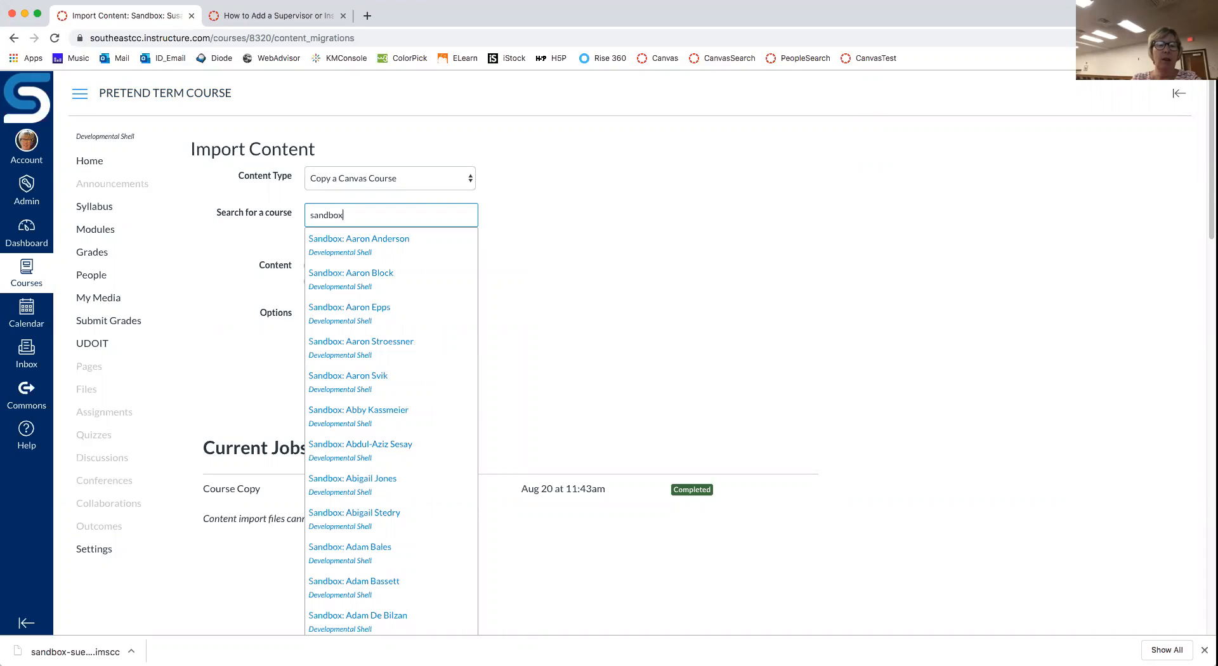
pyautogui.write(': Dauber')
pyautogui.press('BackSpace')
pyautogui.press('BackSpace')
pyautogui.press('BackSpace')
pyautogui.press('BackSpace')
pyautogui.press('BackSpace')
pyautogui.press('BackSpace')
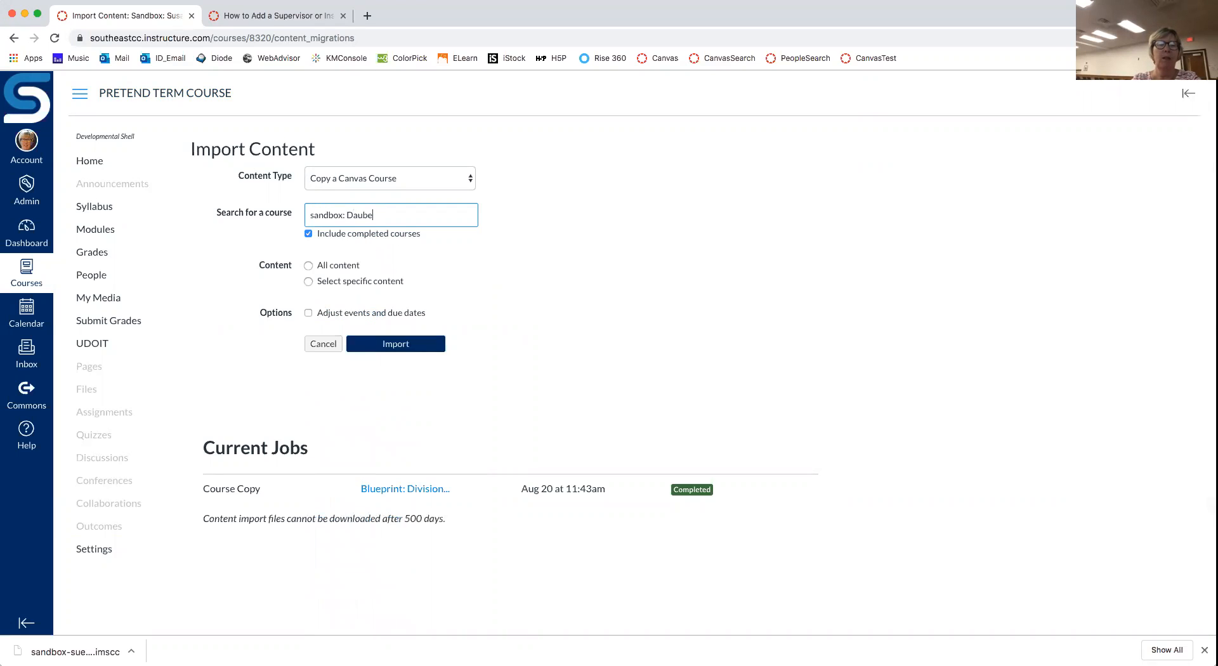
pyautogui.press('BackSpace')
pyautogui.press('BackSpace')
pyautogui.press('BackSpace')
pyautogui.press('BackSpace')
pyautogui.press('BackSpace')
pyautogui.press('BackSpace')
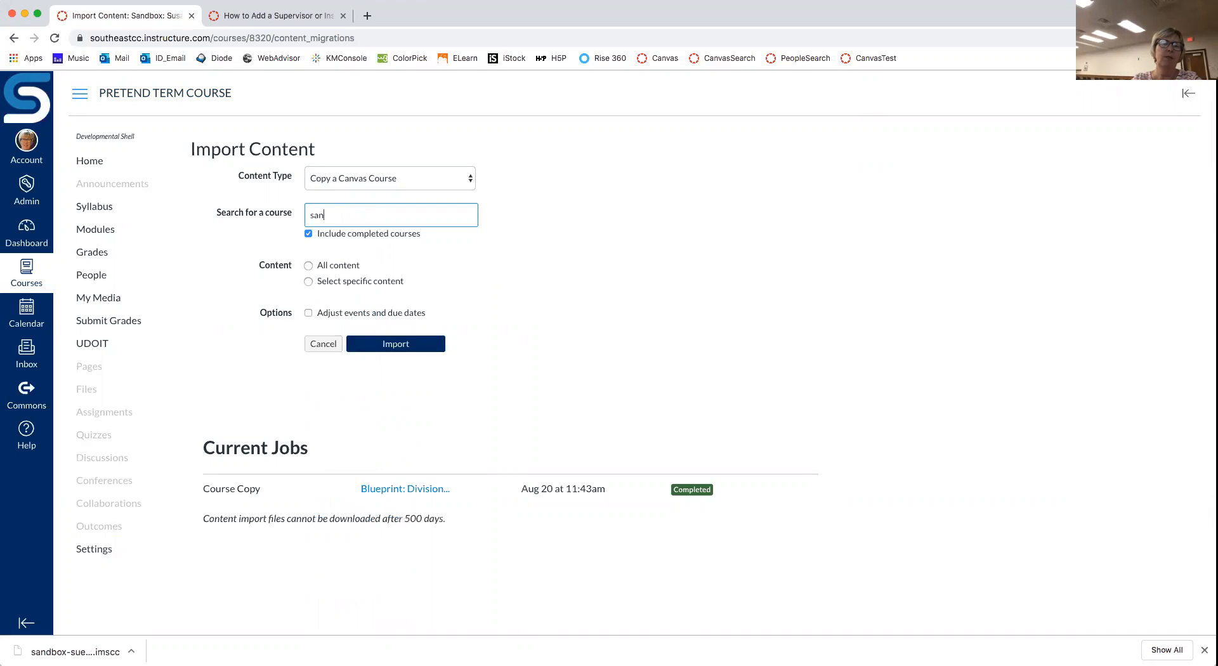
pyautogui.write('Dauber')
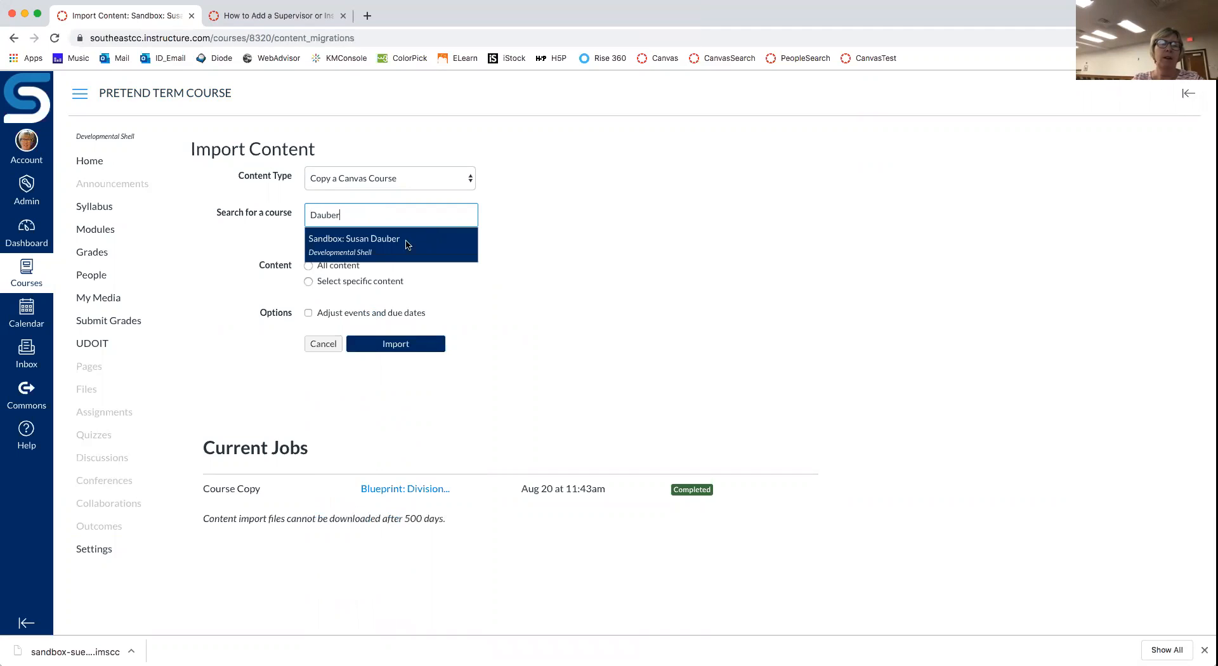
pyautogui.click(375, 245)
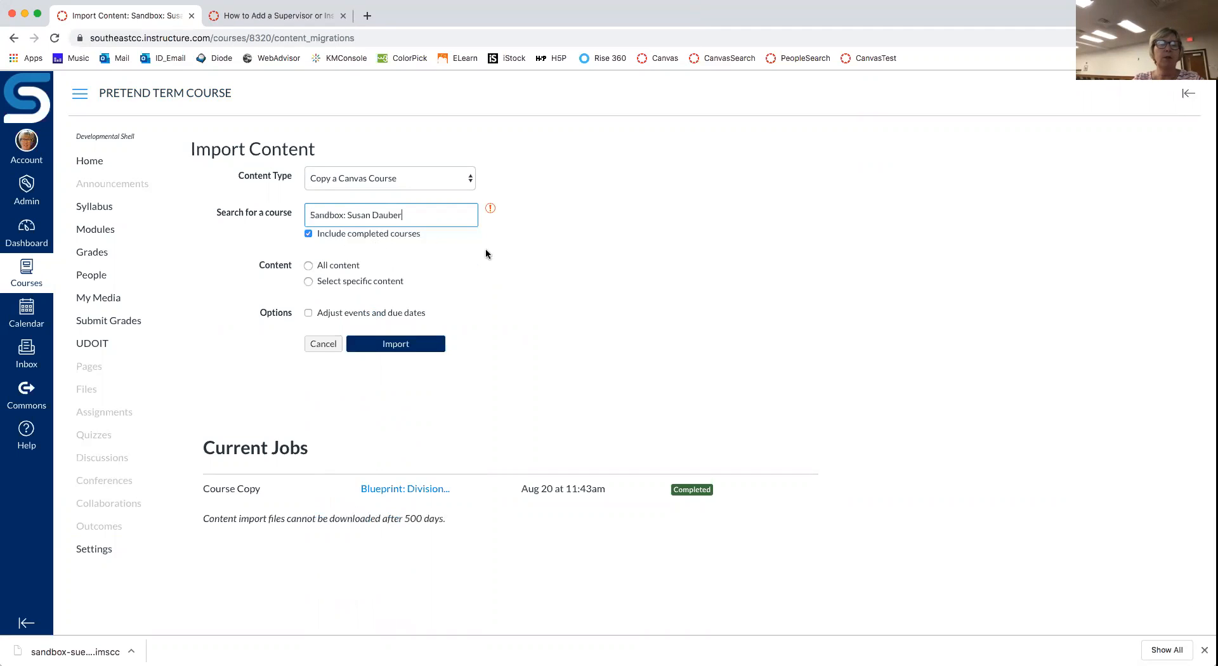
pyautogui.click(488, 210)
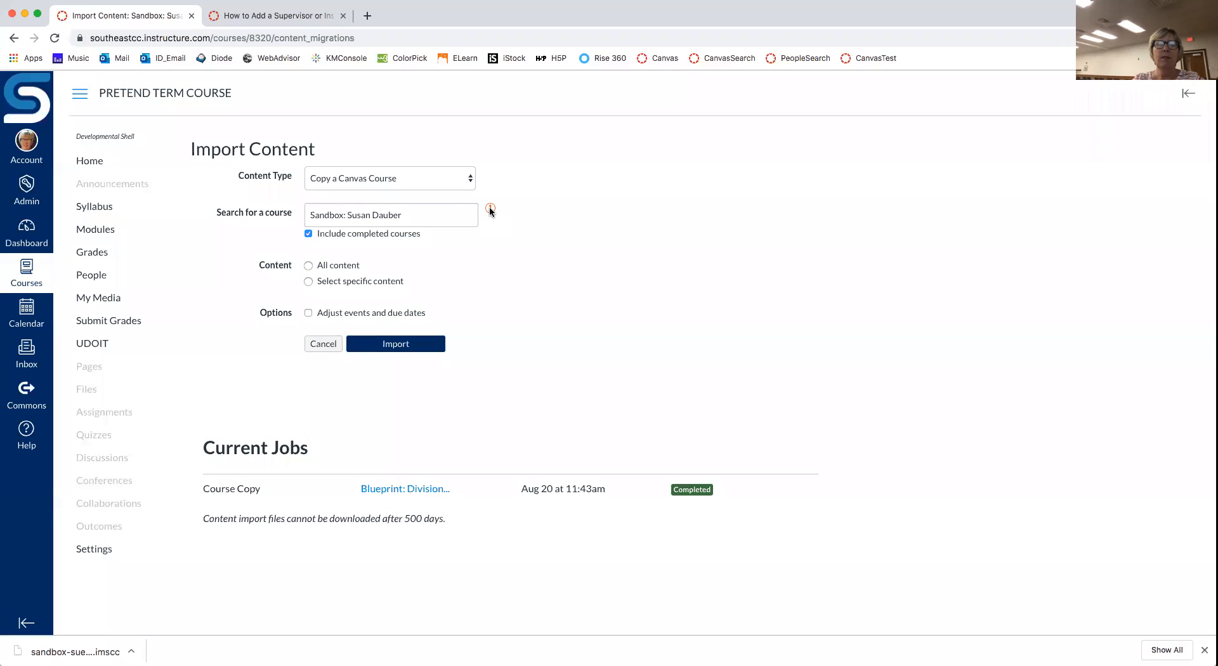
pyautogui.moveTo(491, 210)
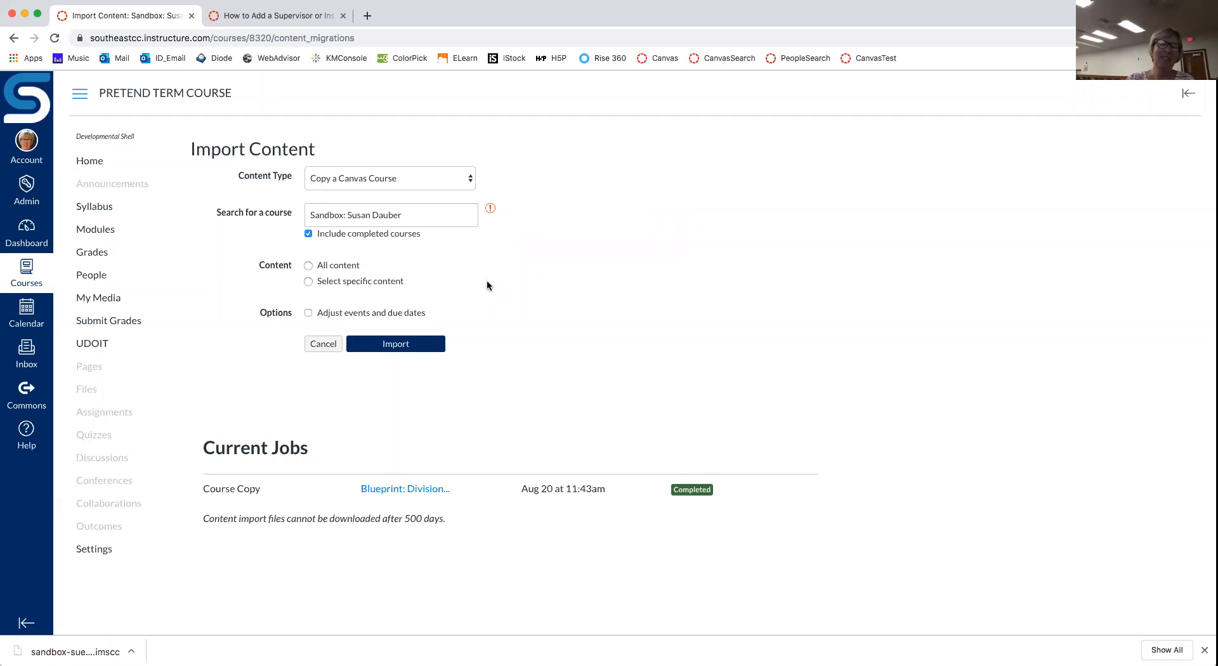
# Step: Replace the import source with the Master: FSDT 1350 WB course via the course search
pyautogui.click(407, 214)
pyautogui.moveTo(407, 213); pyautogui.dragTo(271, 213)
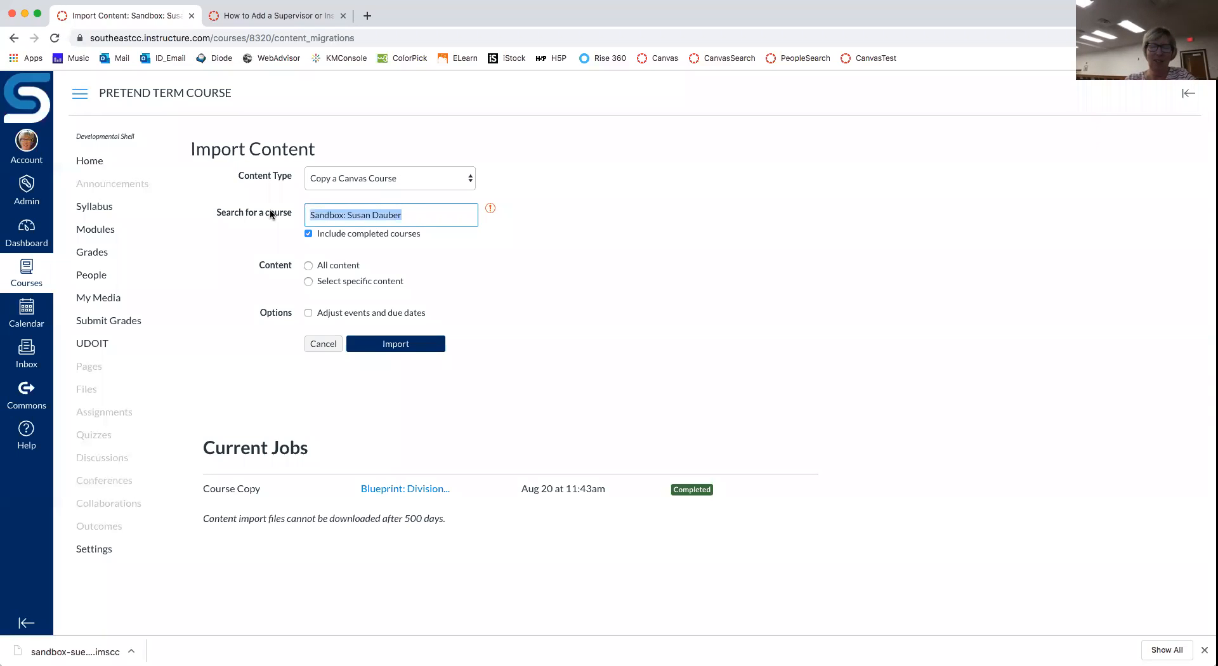
pyautogui.write('master')
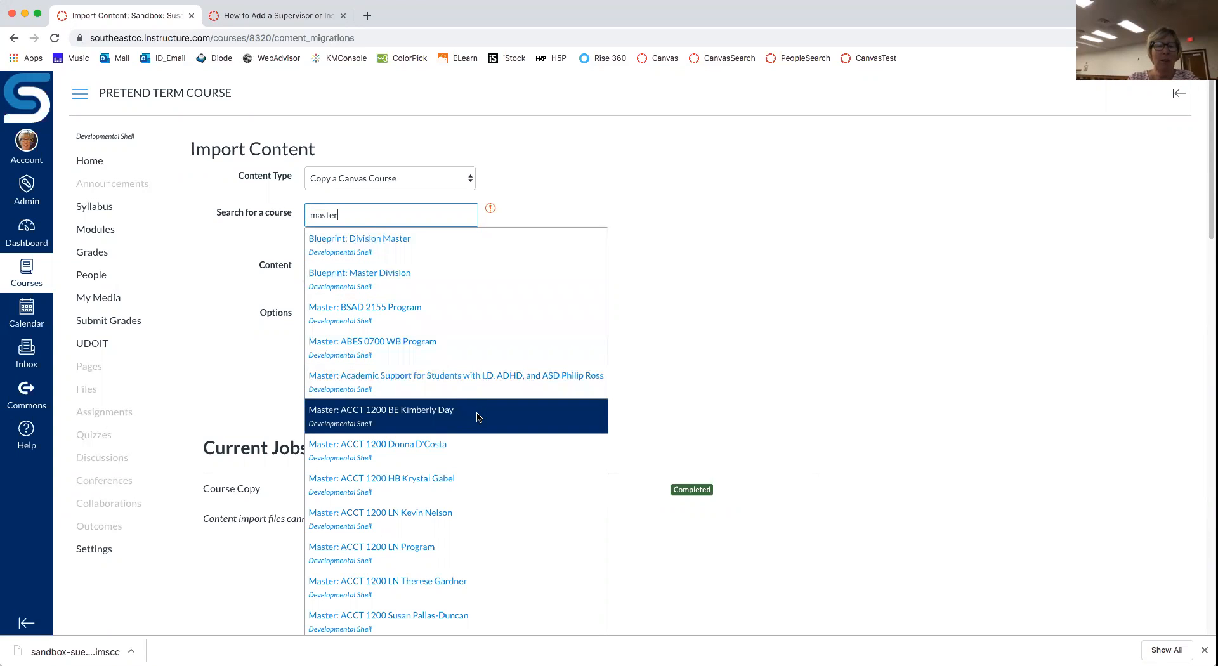
pyautogui.scroll(-5, 477, 417)
pyautogui.scroll(-9, 477, 417)
pyautogui.scroll(-11, 477, 417)
pyautogui.scroll(-2, 477, 416)
pyautogui.scroll(20, 477, 417)
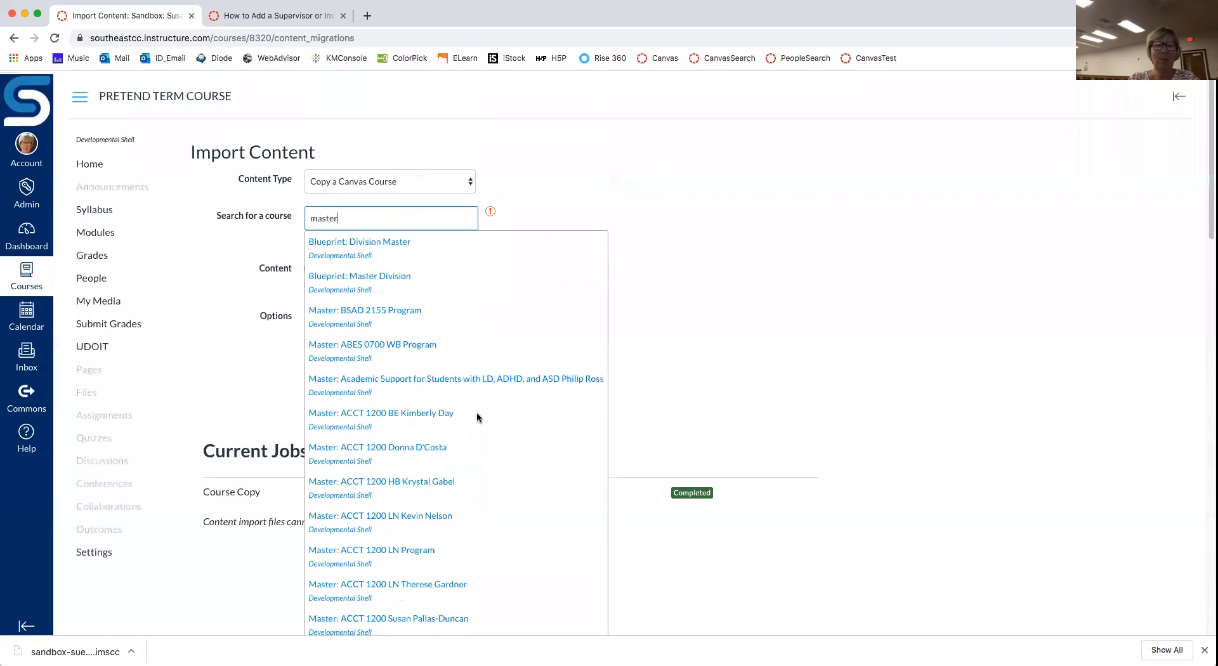
pyautogui.moveTo(370, 218); pyautogui.dragTo(269, 211)
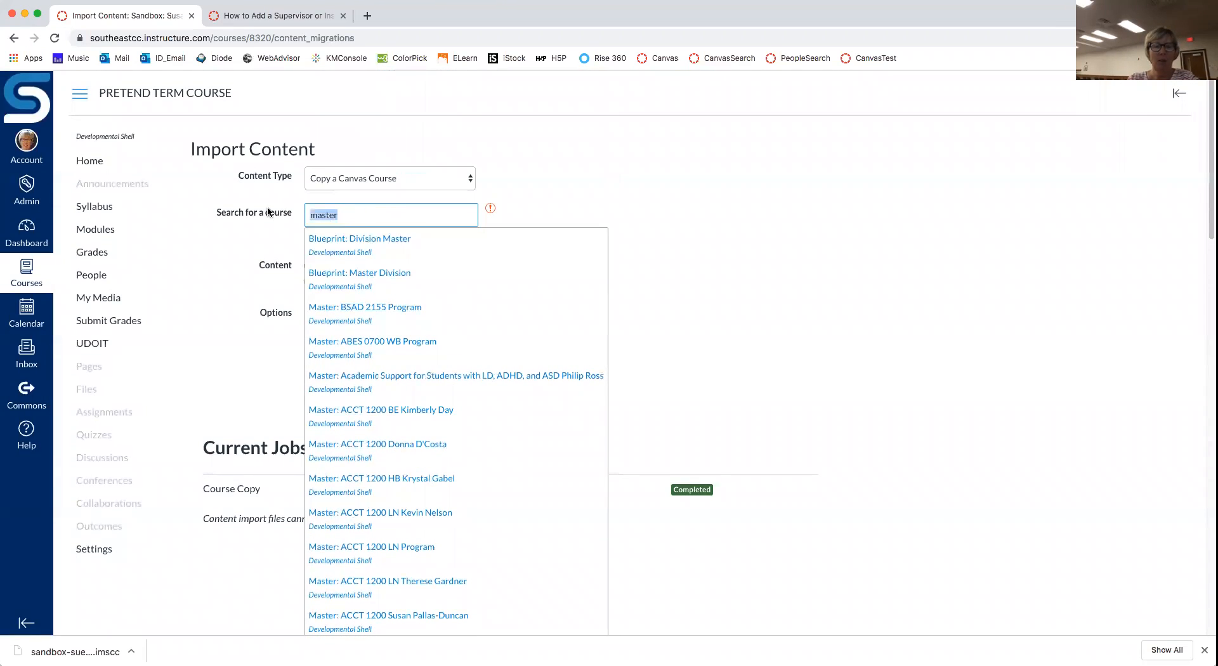
pyautogui.write('caudill')
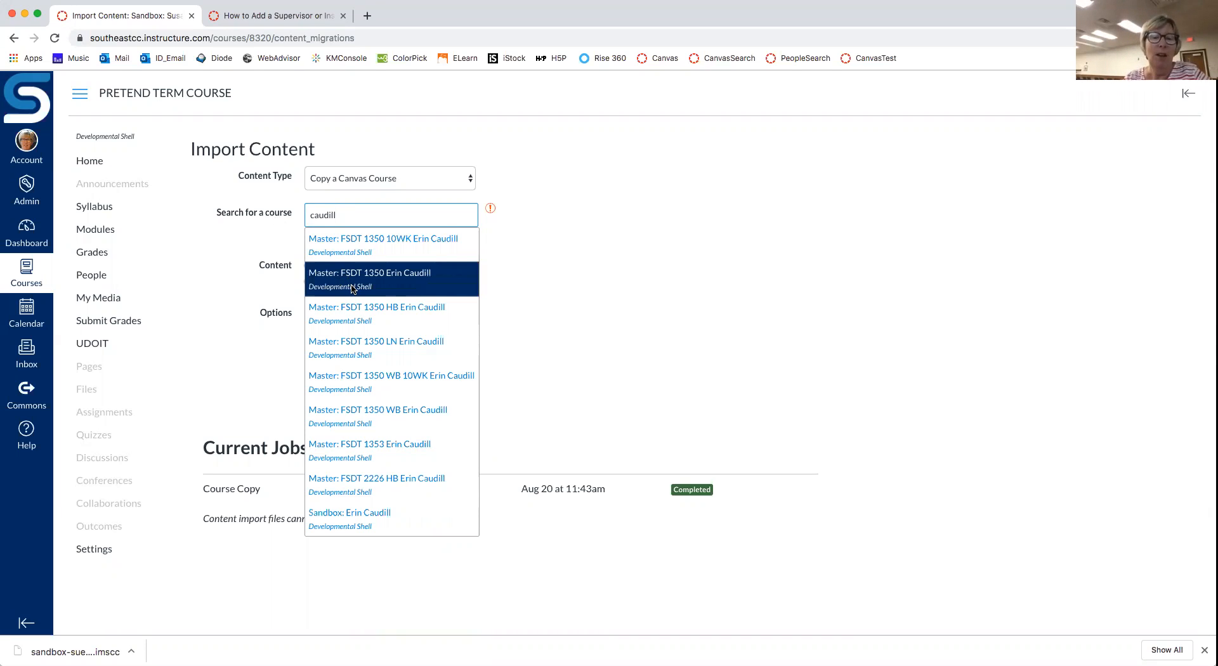
pyautogui.click(384, 411)
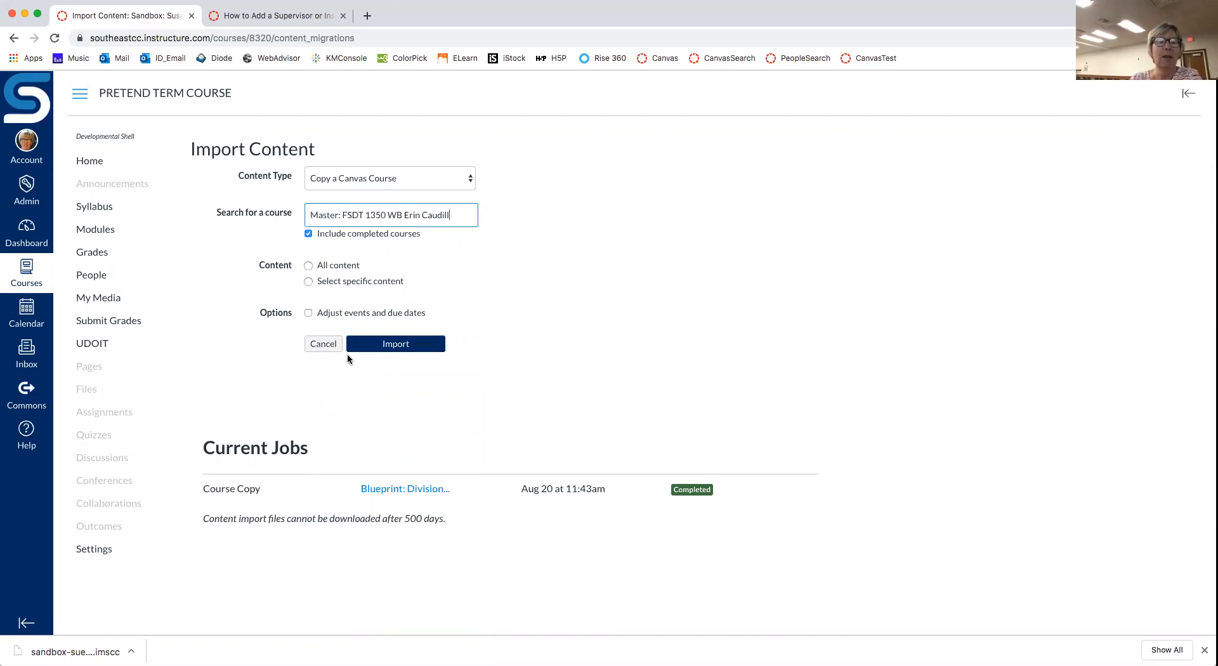
# Step: Set the import to copy All content instead of specific content
pyautogui.click(310, 286)
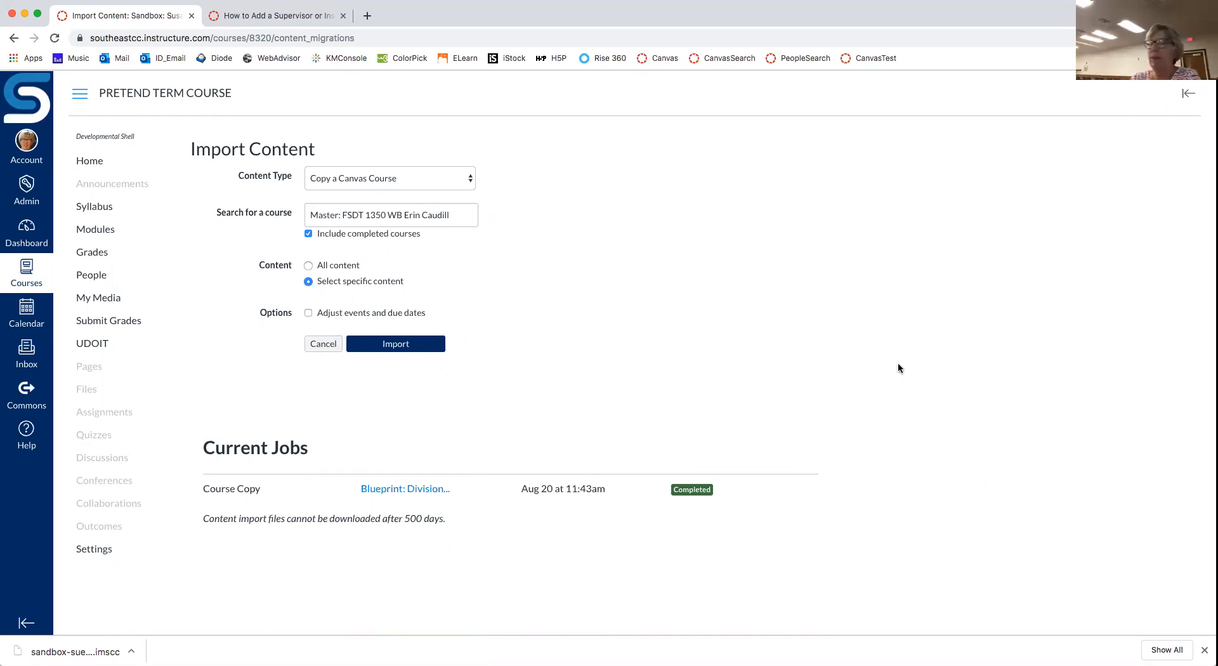
pyautogui.click(314, 265)
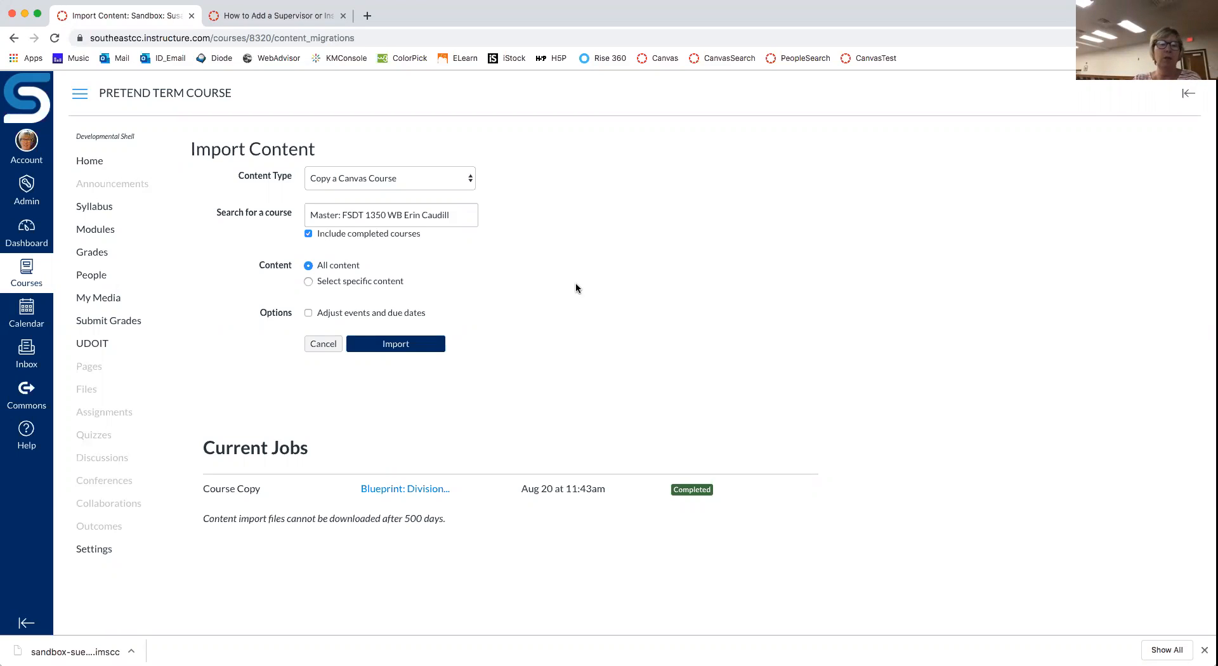
# Step: Start the import and let the Master FSDT 1350 WB copy finish as Completed
pyautogui.click(404, 346)
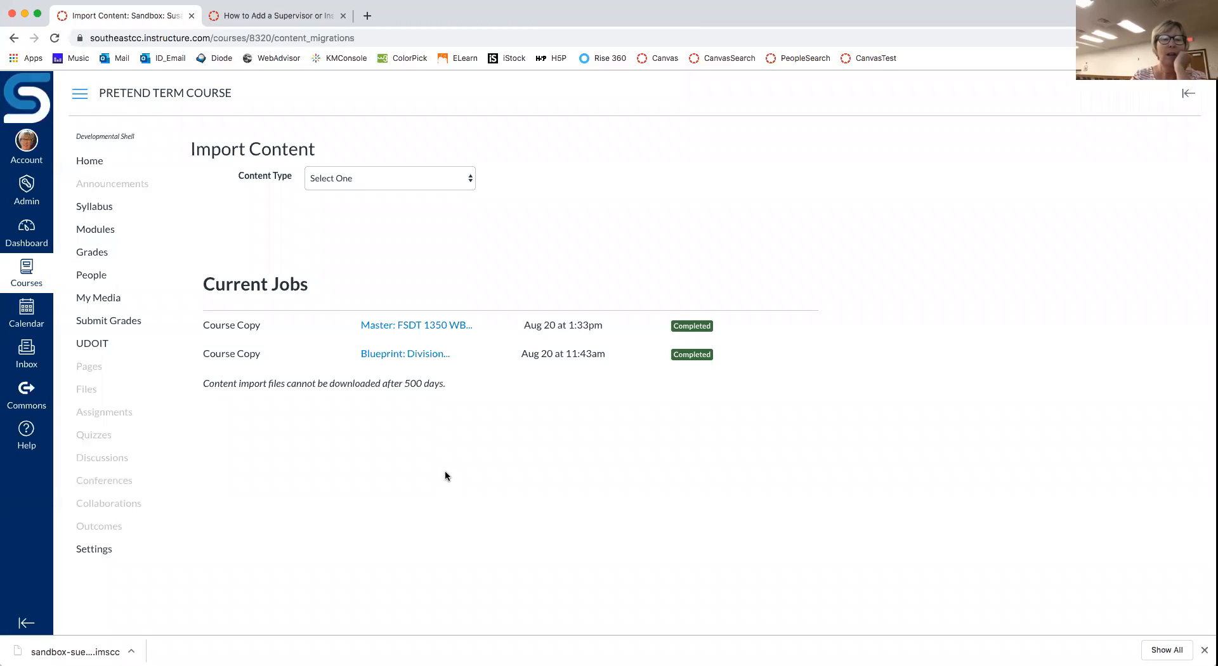
# Step: From the course home, set Course Modules as the home page and save
pyautogui.click(94, 163)
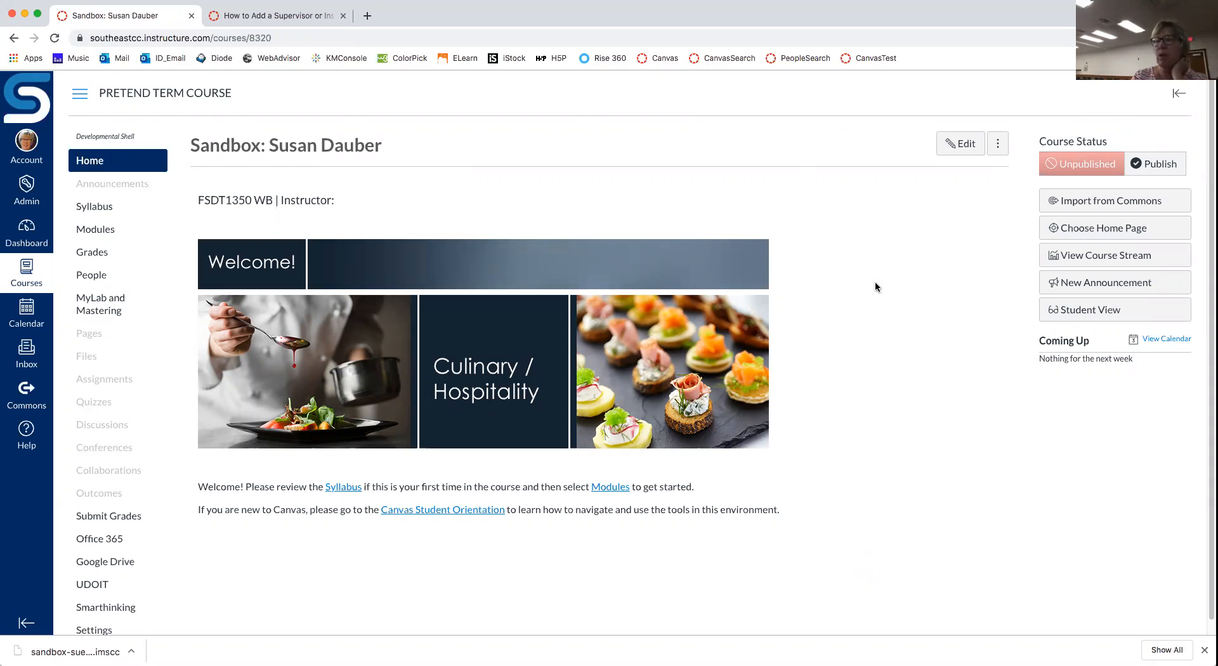
pyautogui.click(1088, 231)
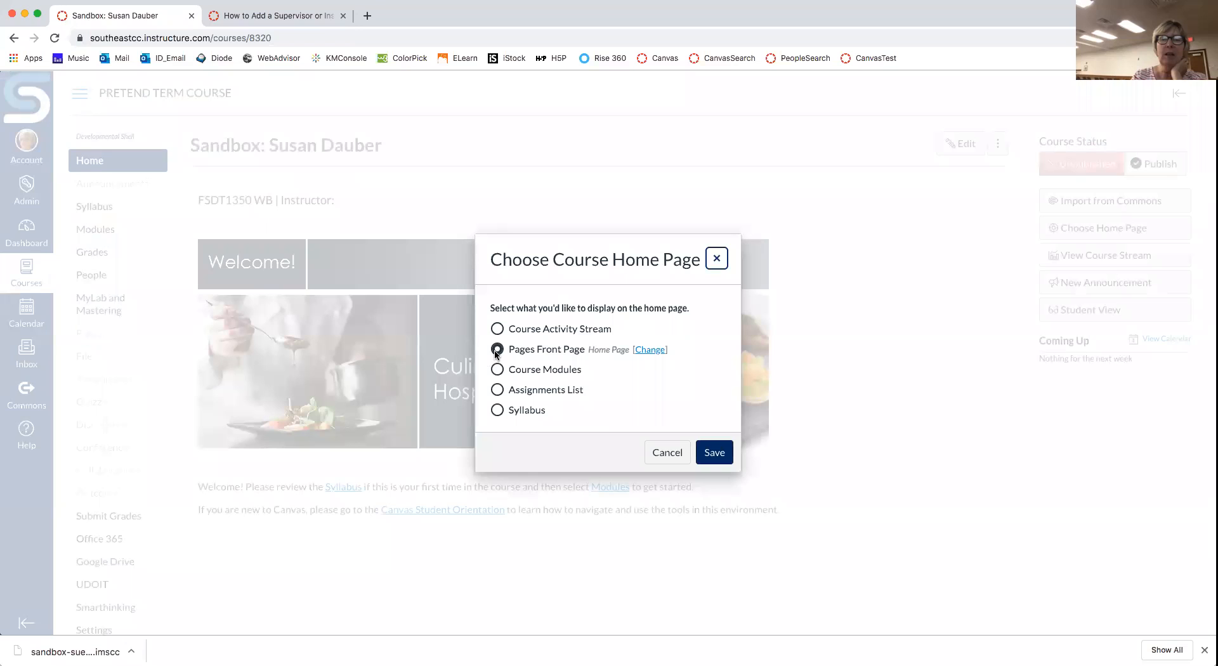
pyautogui.click(497, 369)
pyautogui.click(713, 453)
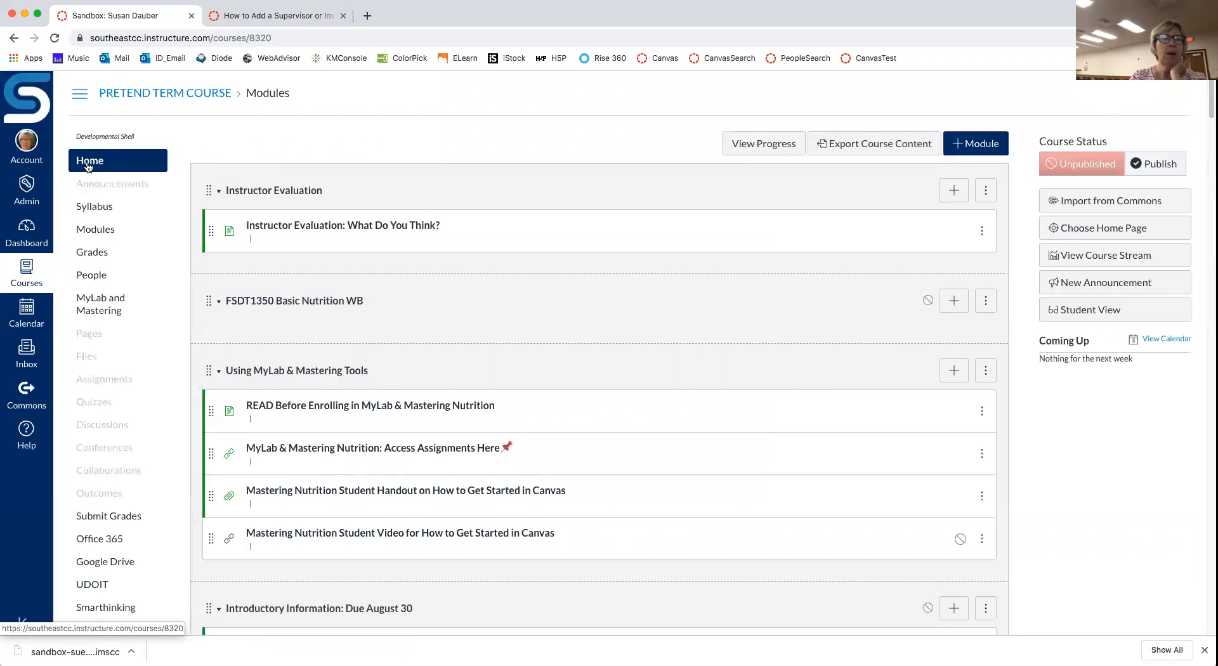
# Step: Reload the course home to confirm it opens on modules, led by Instructor Evaluation
pyautogui.click(89, 164)
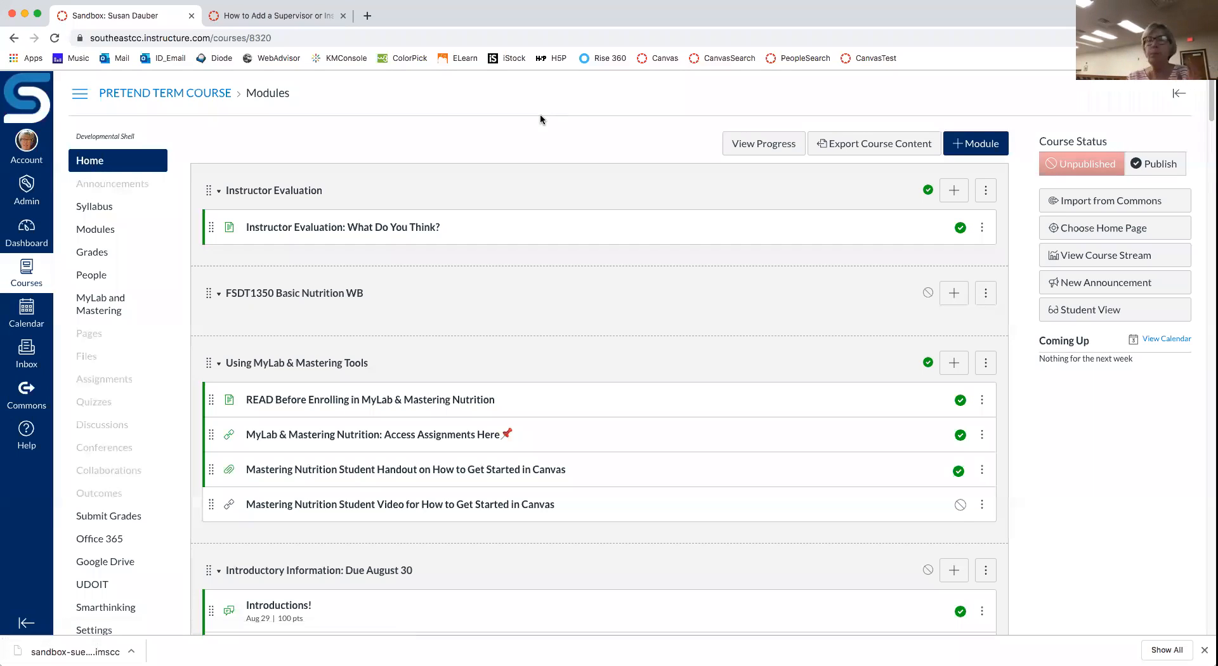
pyautogui.click(78, 161)
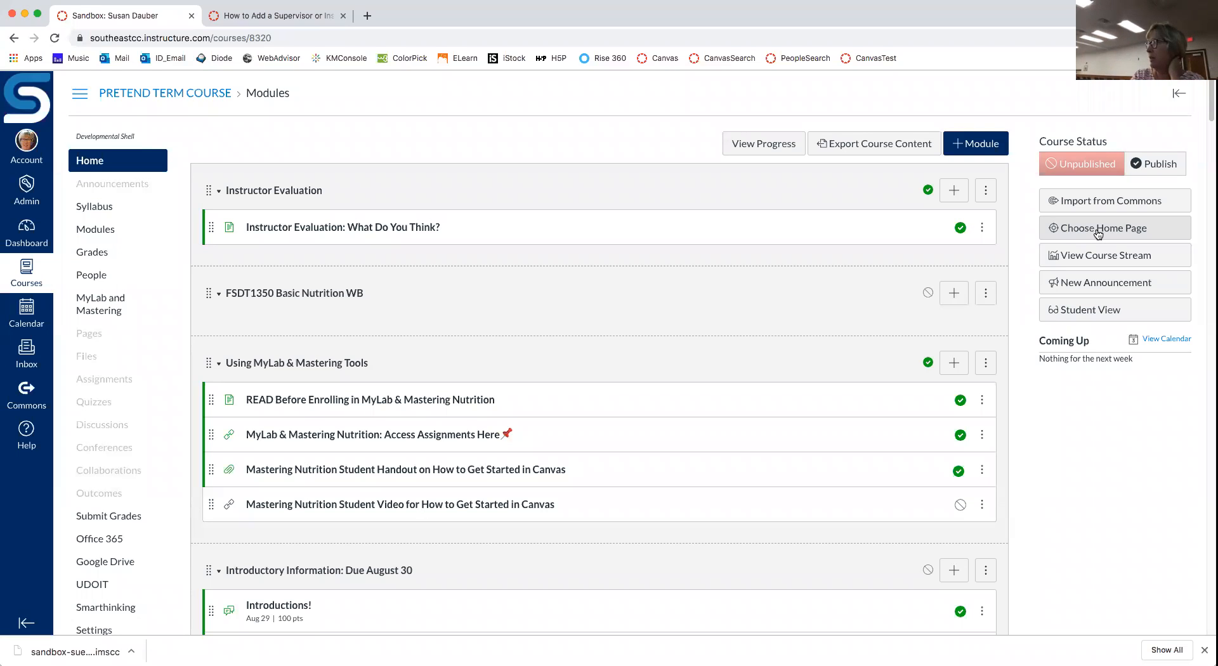
# Step: Set the course home page to Pages Front Page, save, and reopen the chooser to verify it
pyautogui.click(1098, 234)
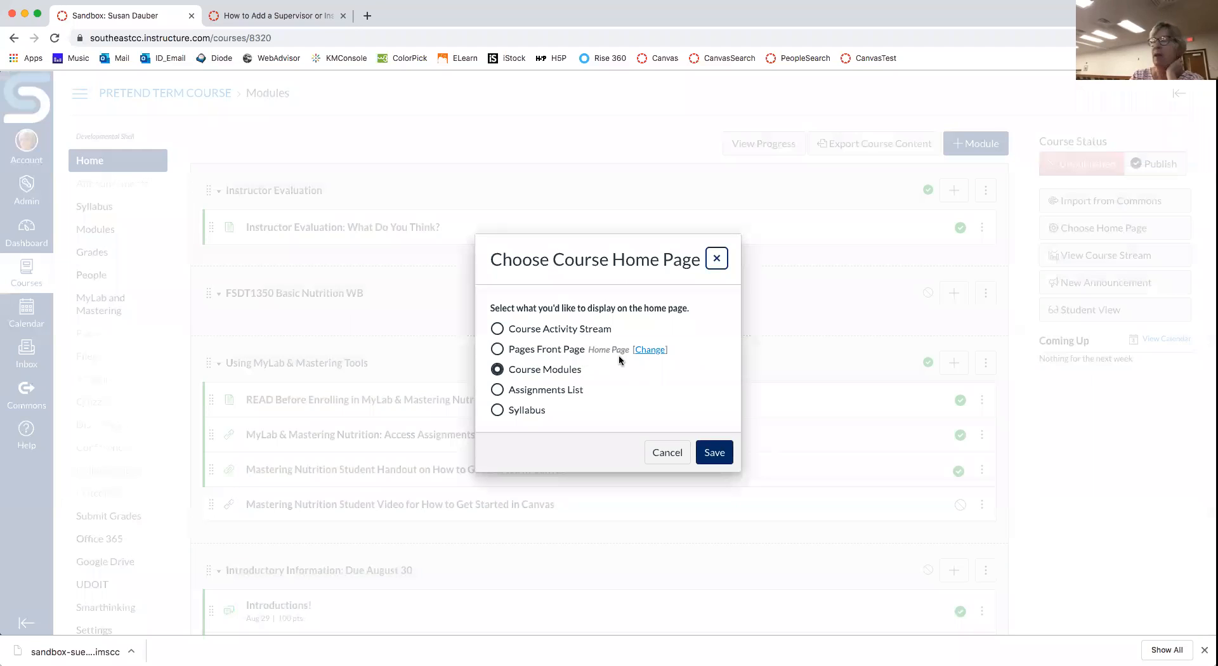
pyautogui.click(510, 350)
pyautogui.click(715, 453)
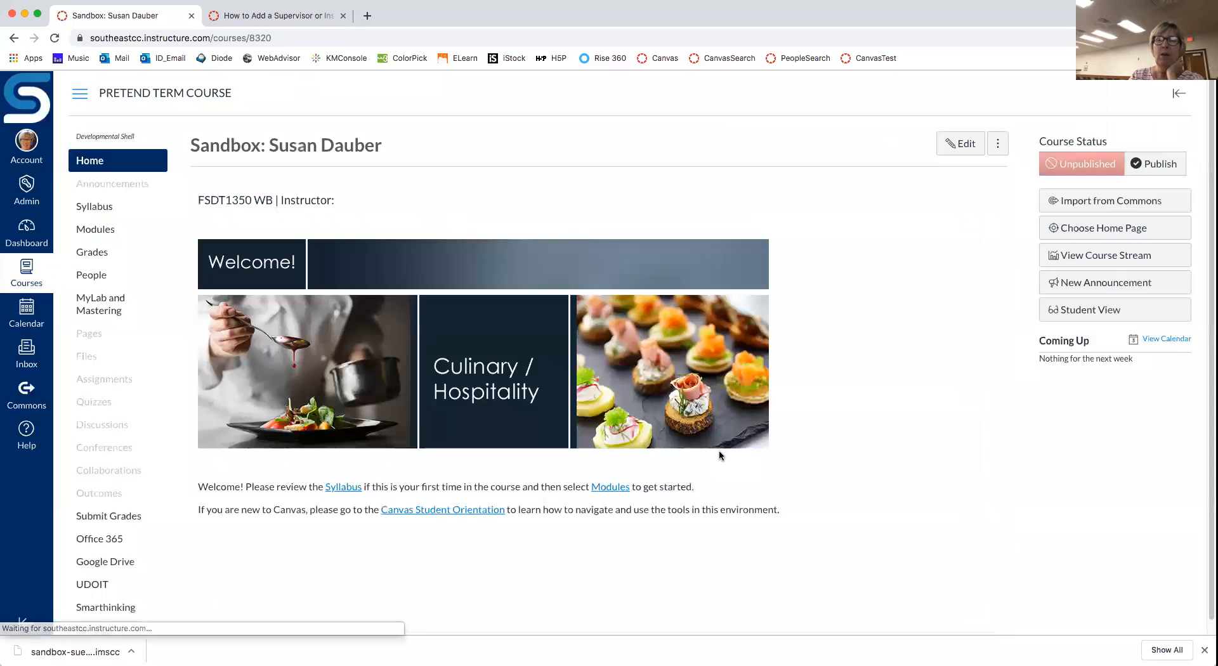
pyautogui.click(1066, 229)
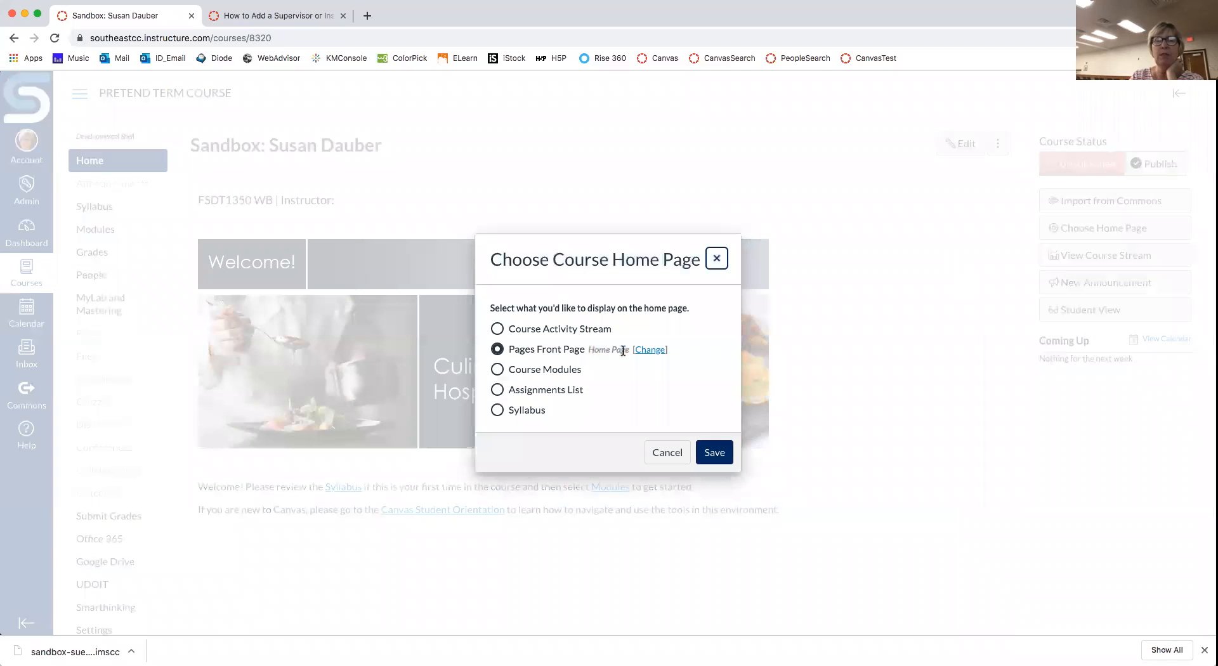
pyautogui.click(667, 453)
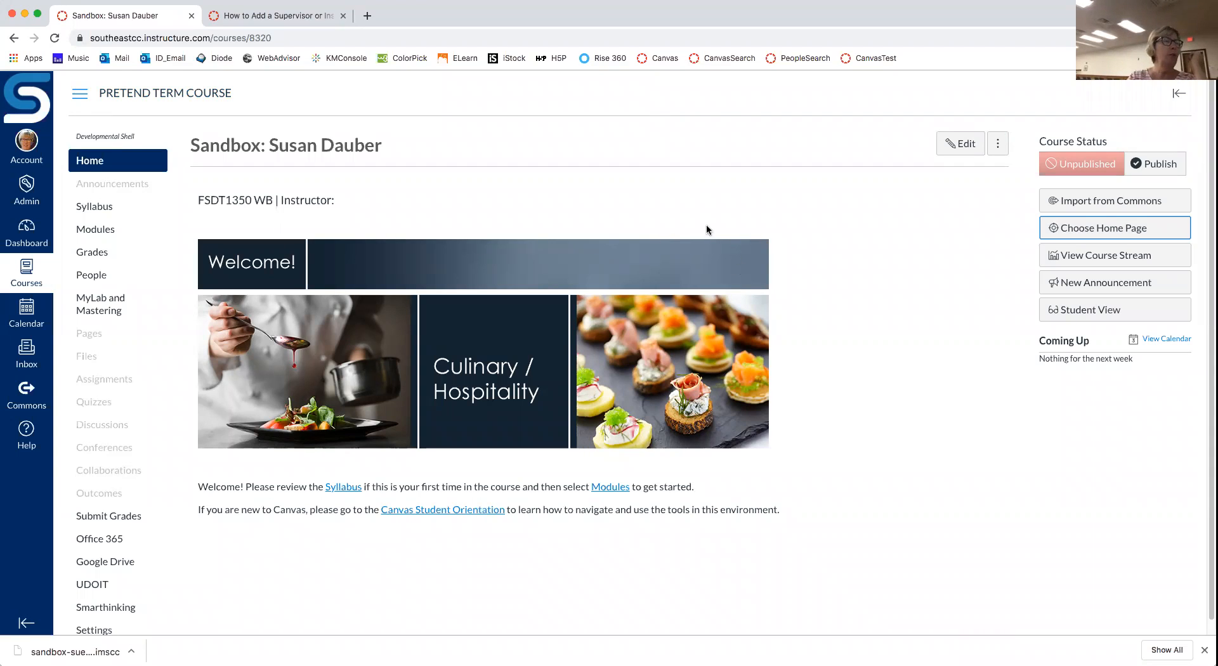
# Step: Glance at the Syllabus, then go to the course Modules page
pyautogui.click(96, 210)
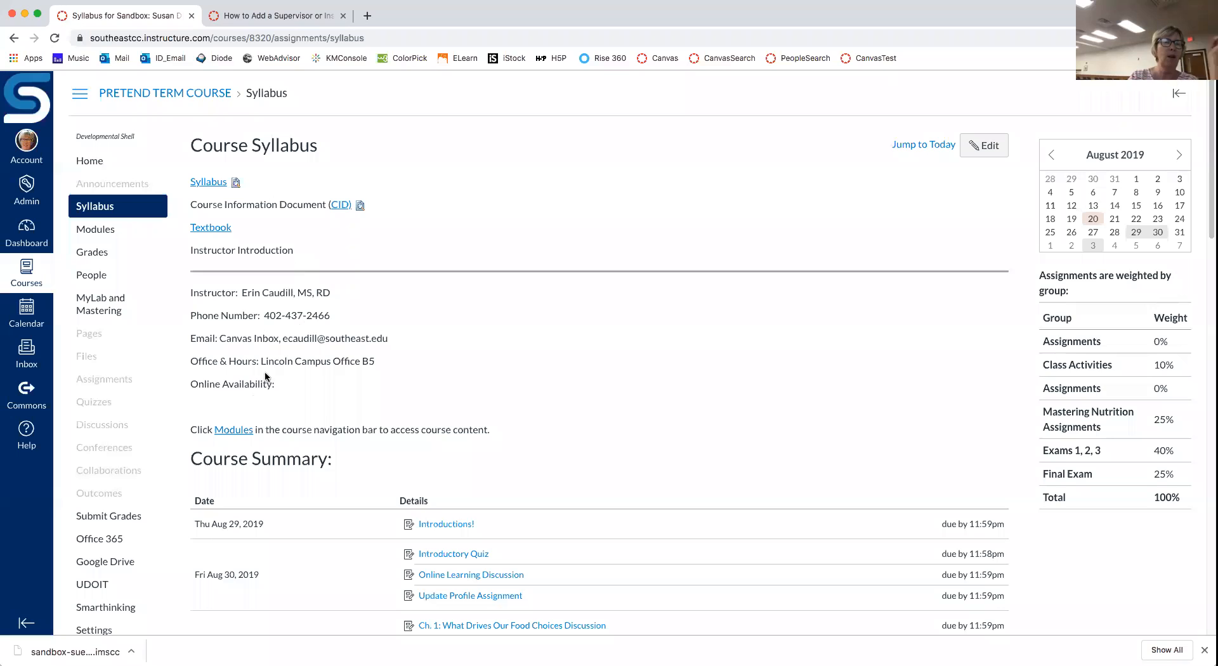
pyautogui.click(100, 235)
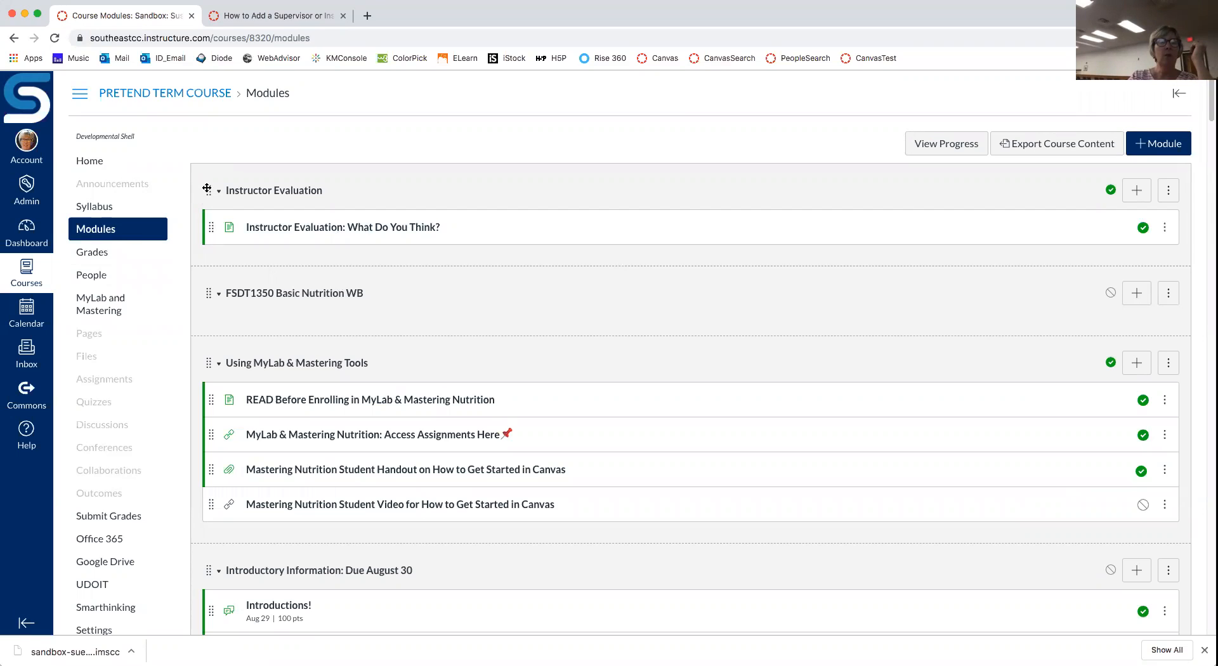
# Step: Drag the Instructor Evaluation module from the top down to just after Week 14
pyautogui.moveTo(208, 190); pyautogui.dragTo(249, 622)
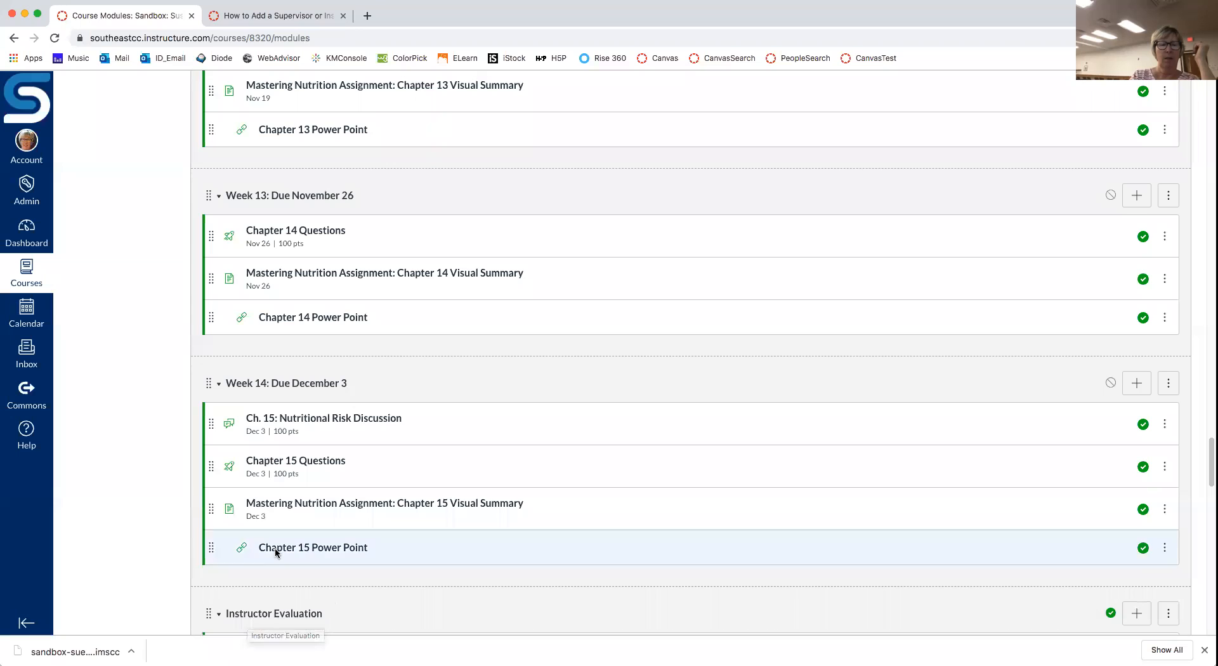
pyautogui.scroll(-5, 201, 583)
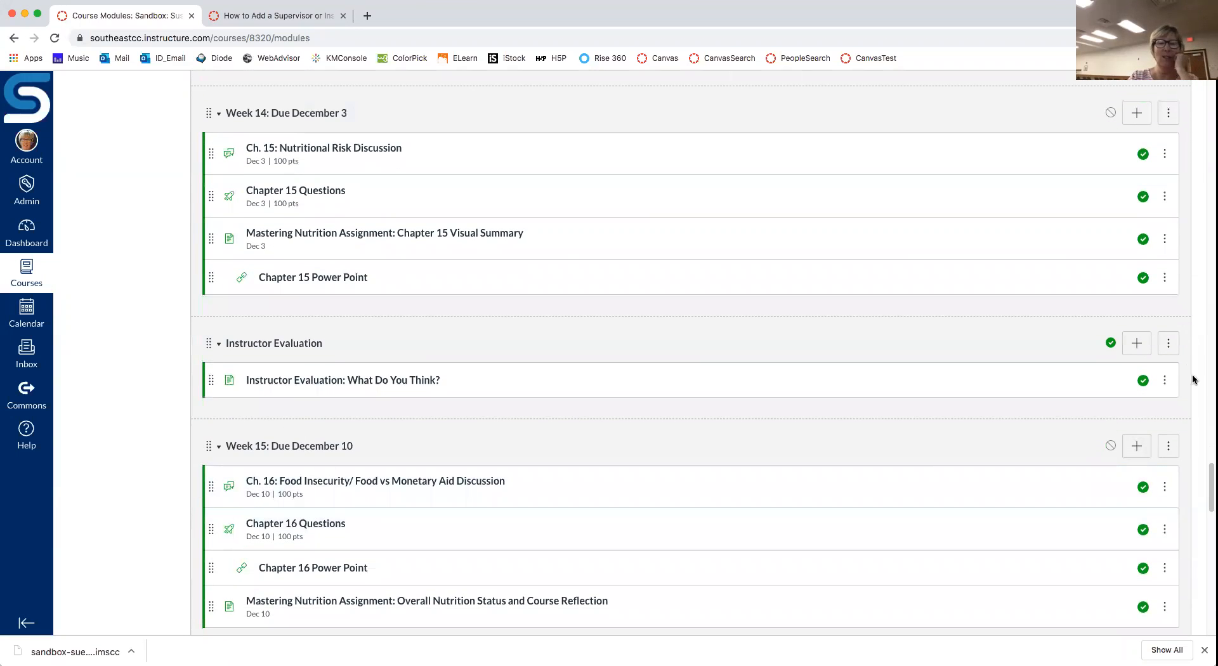
# Step: Use Move Module to put Instructor Evaluation At the Bottom, then return to the list's top
pyautogui.click(1171, 343)
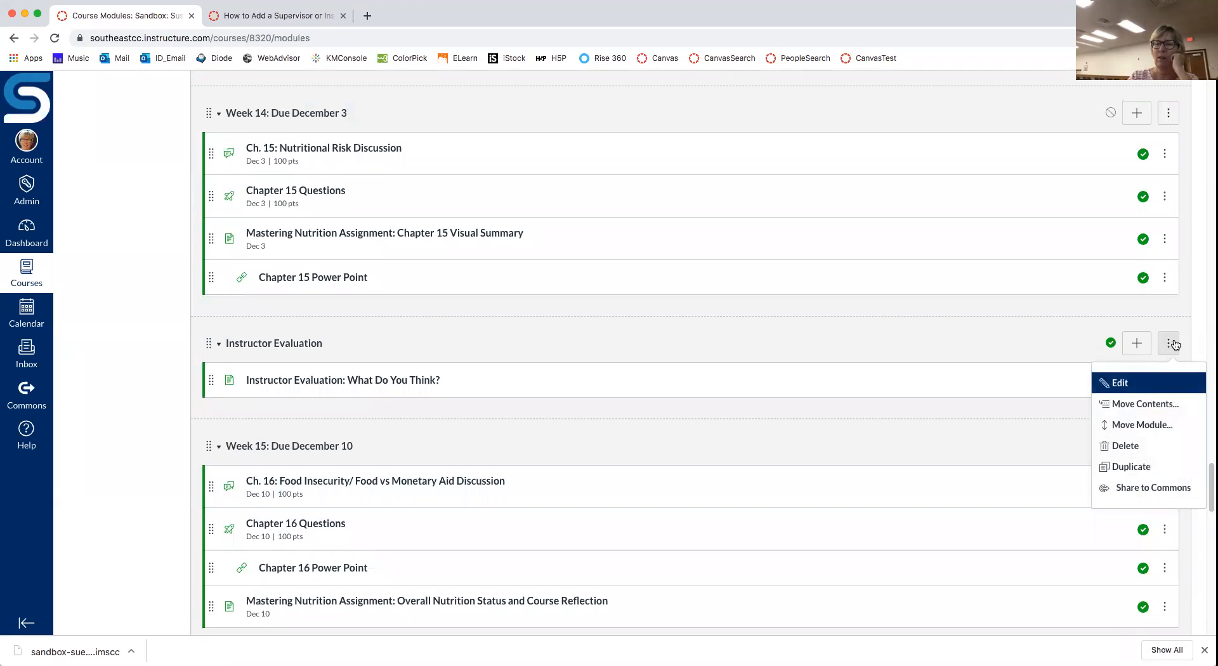
pyautogui.click(1158, 423)
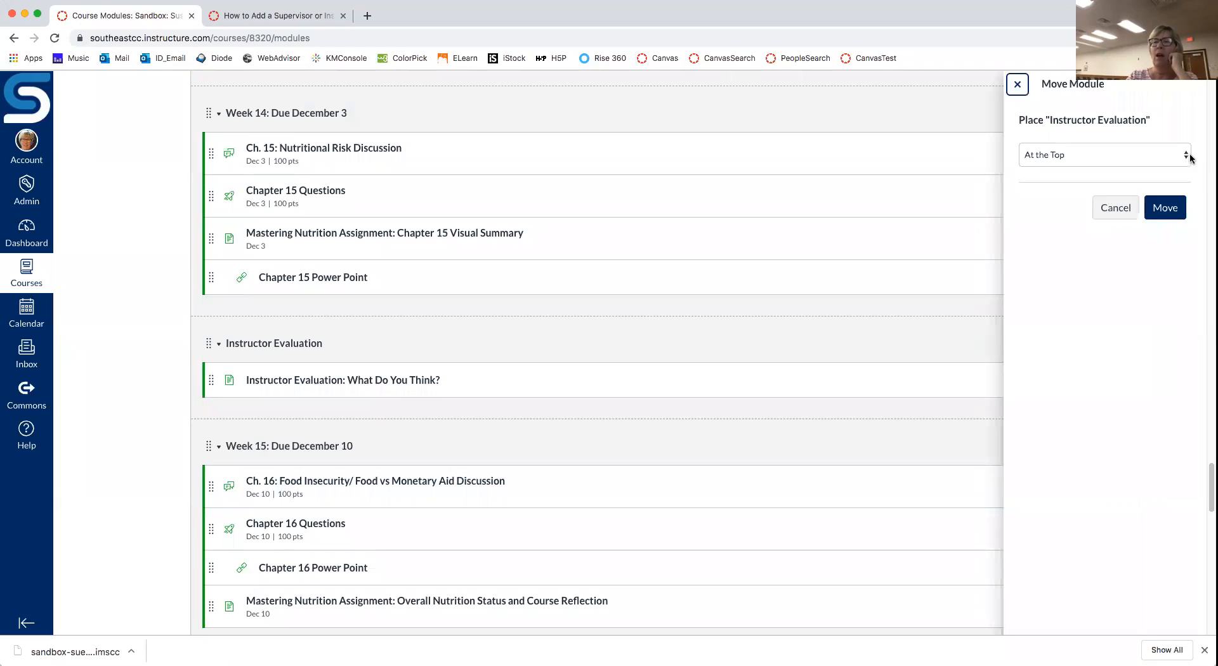
pyautogui.click(1188, 158)
pyautogui.click(1058, 192)
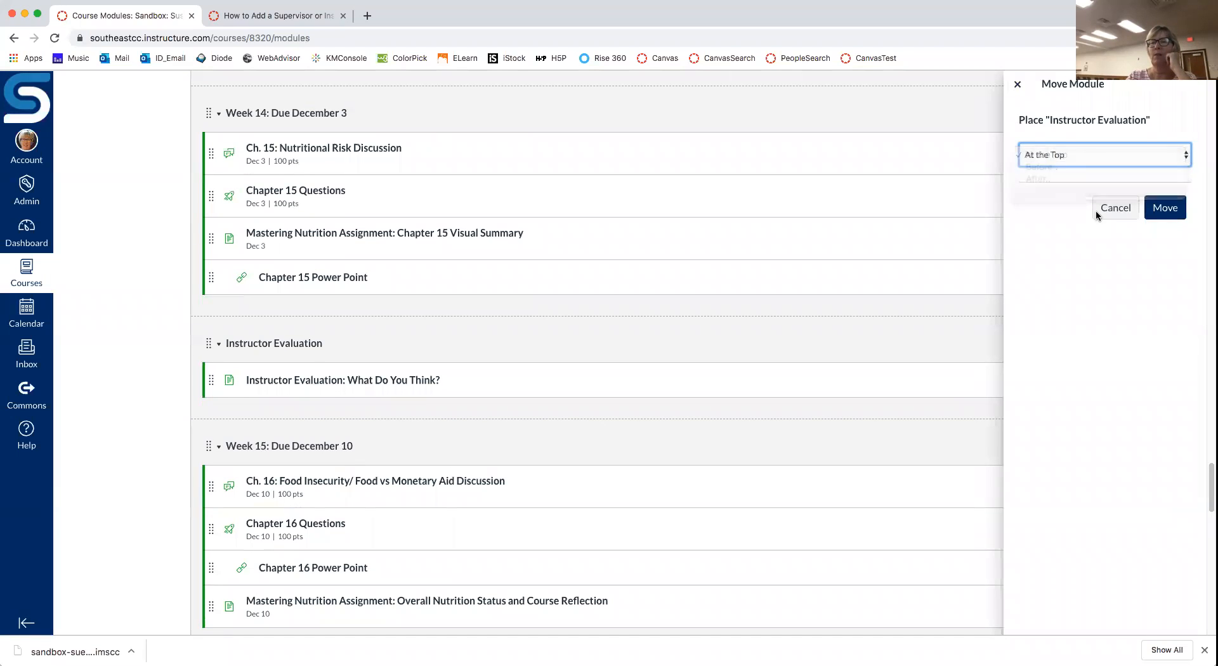
pyautogui.click(1166, 209)
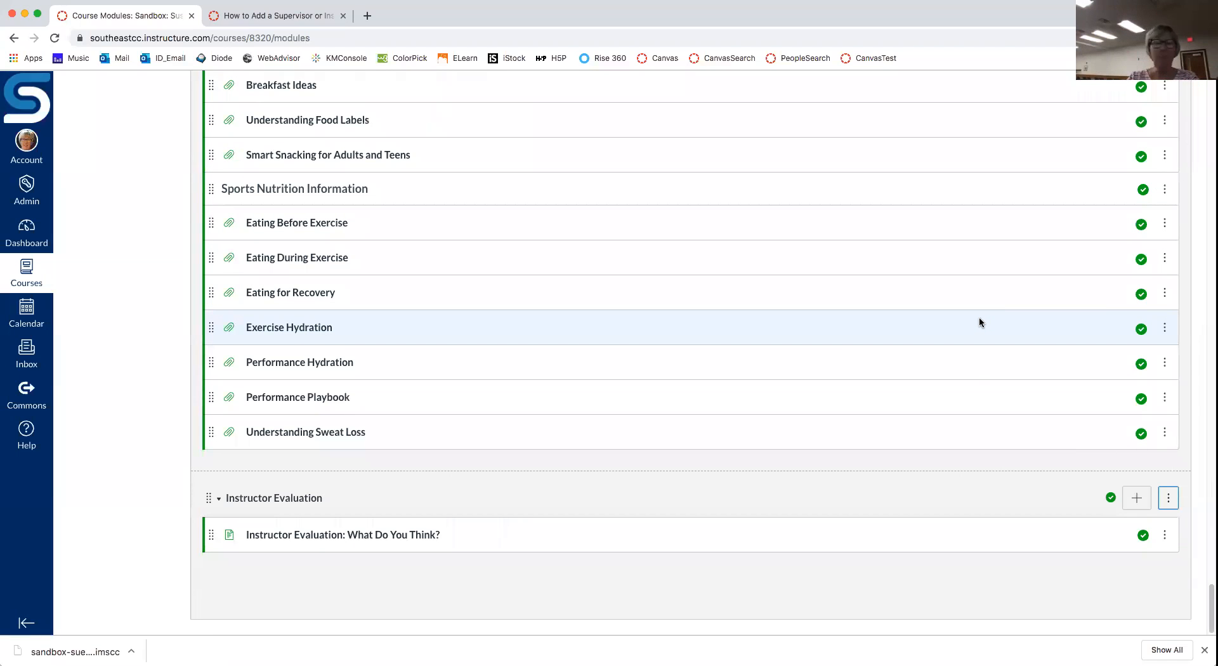
pyautogui.scroll(20, 979, 320)
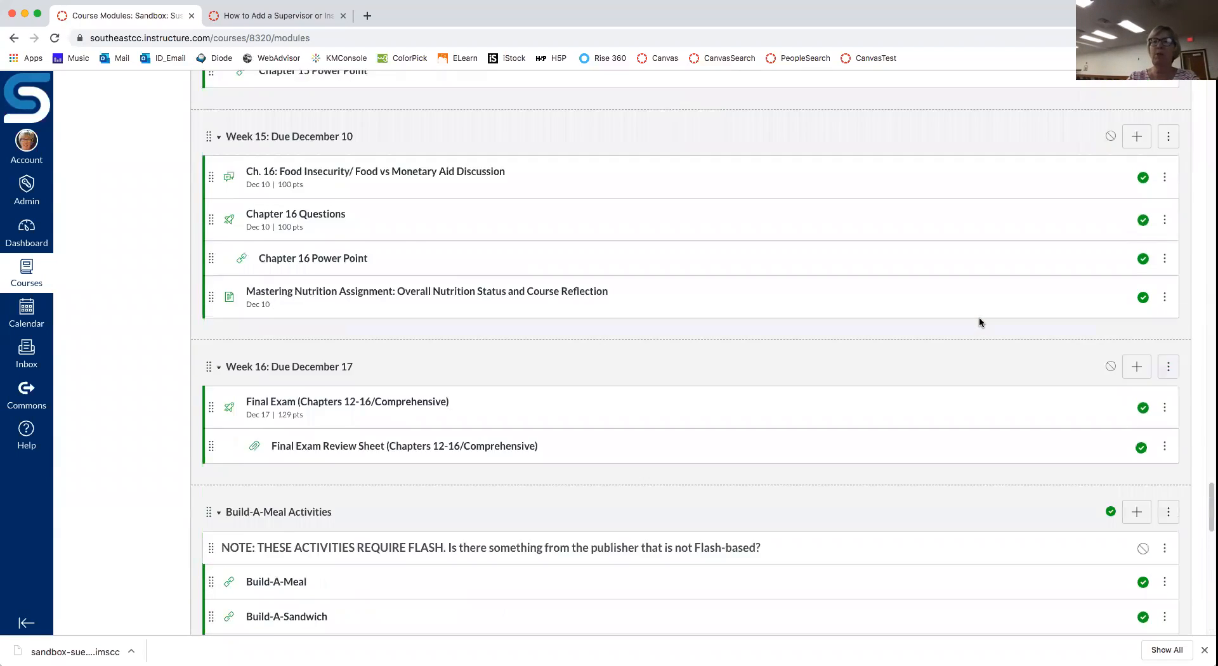
pyautogui.scroll(15, 979, 321)
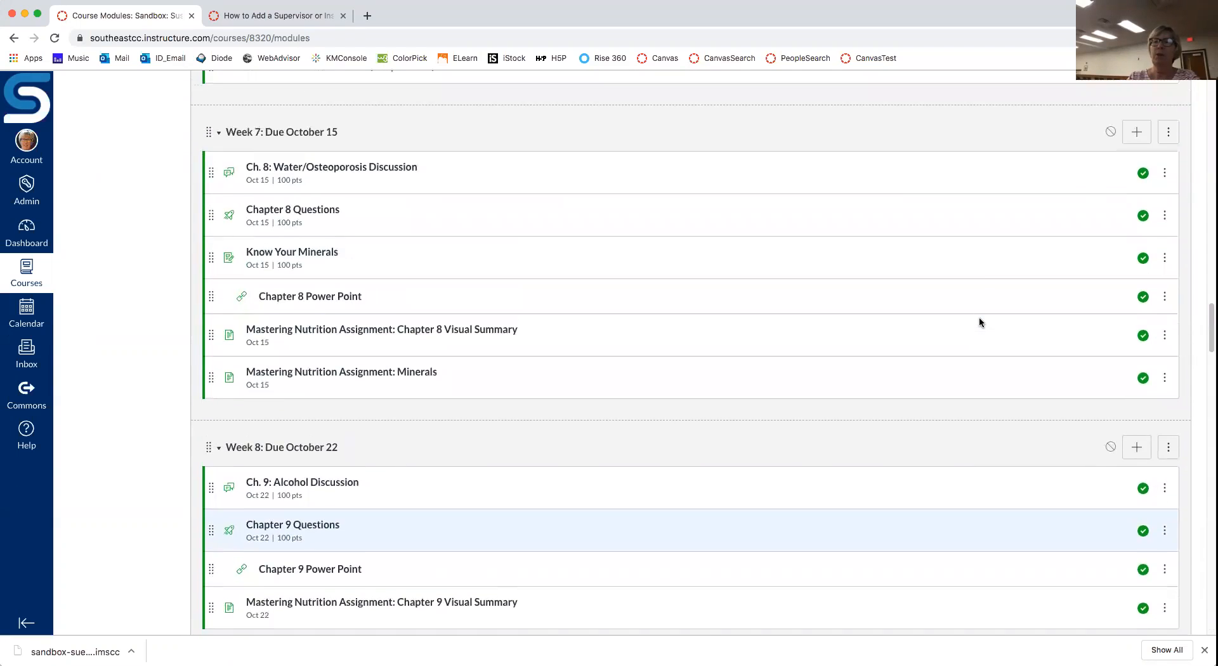
pyautogui.scroll(20, 979, 322)
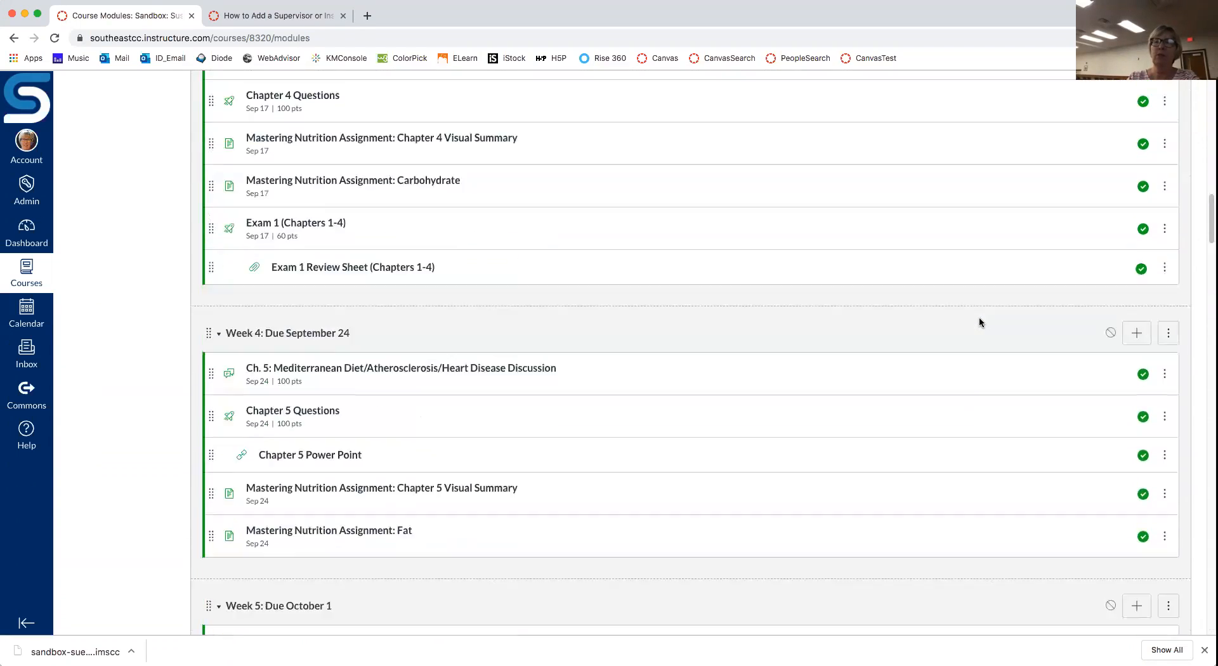
pyautogui.scroll(10, 979, 317)
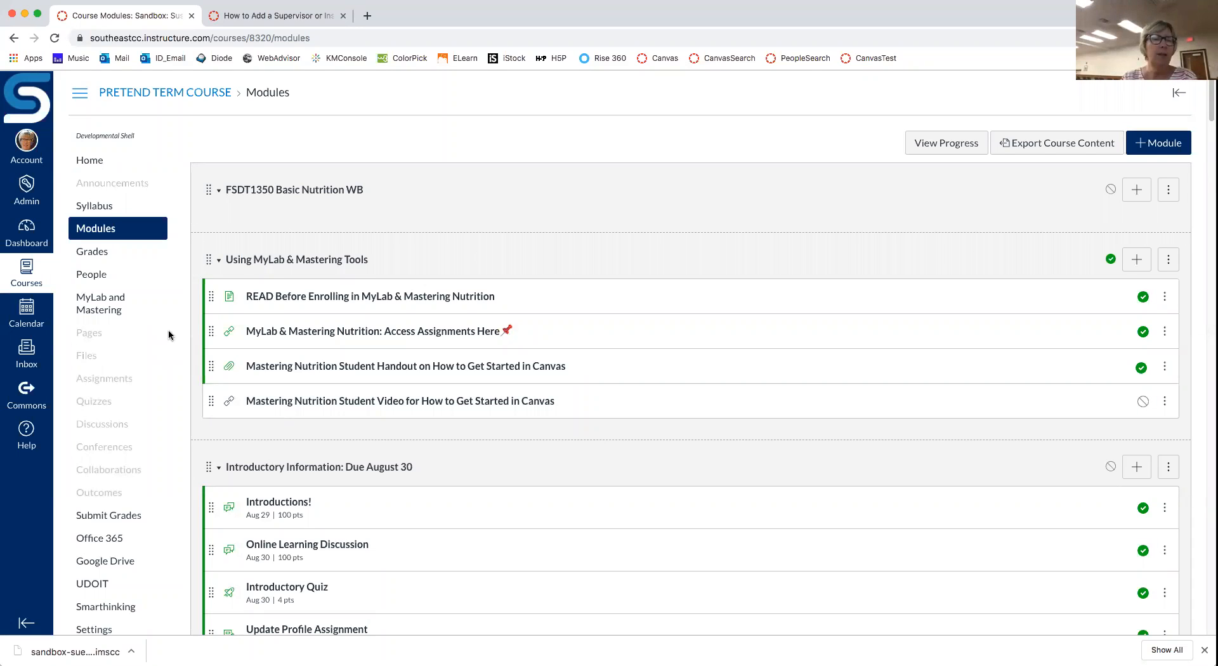
# Step: Look over the Assignments list, then go to the Syllabus page
pyautogui.click(107, 384)
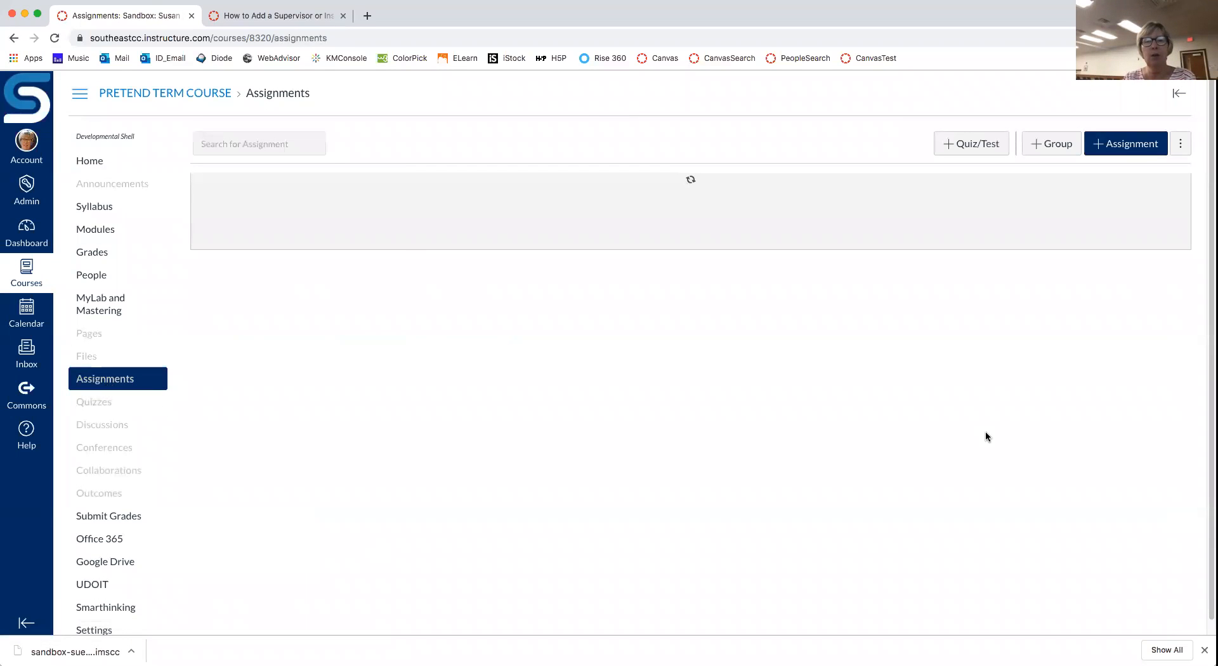
pyautogui.scroll(-5, 986, 436)
pyautogui.scroll(5, 986, 436)
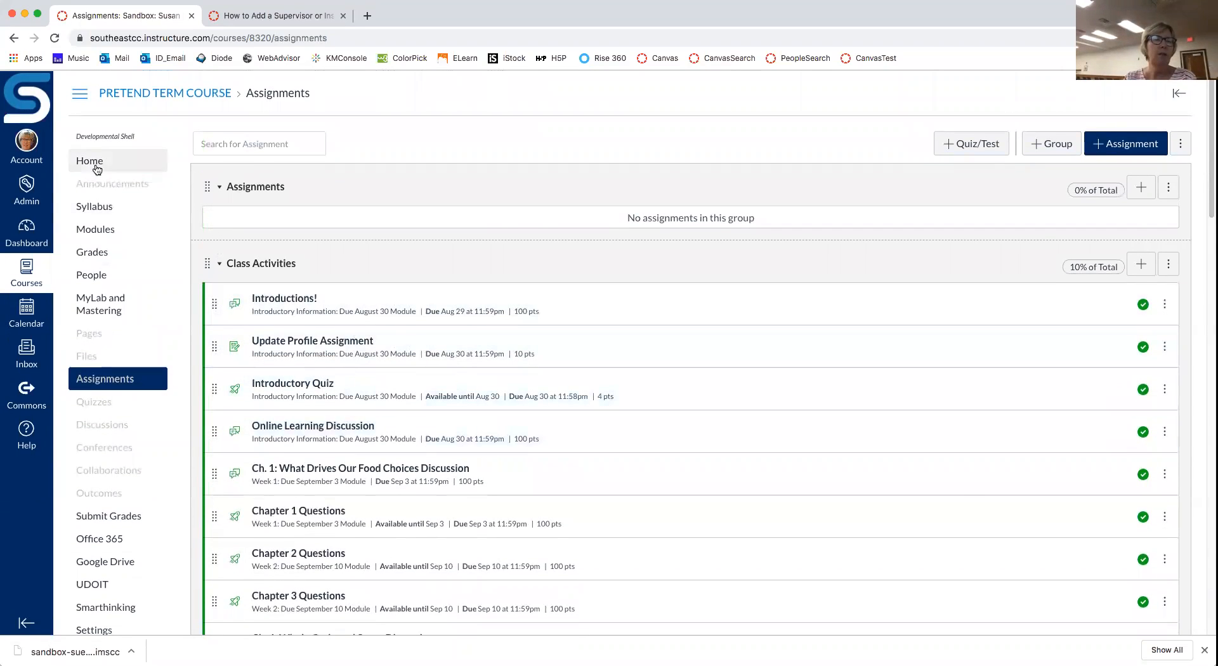
pyautogui.click(90, 207)
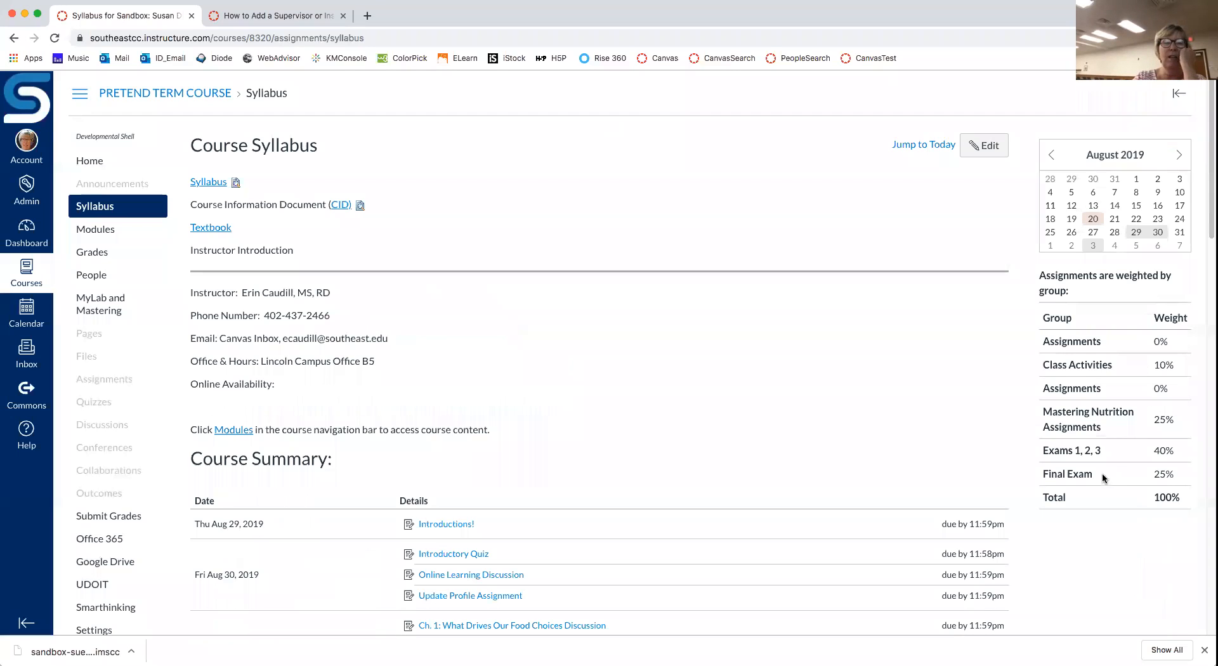
# Step: Read the Course Information Document preview, showing 40/25/10/25% weights, then minimize the preview
pyautogui.click(360, 205)
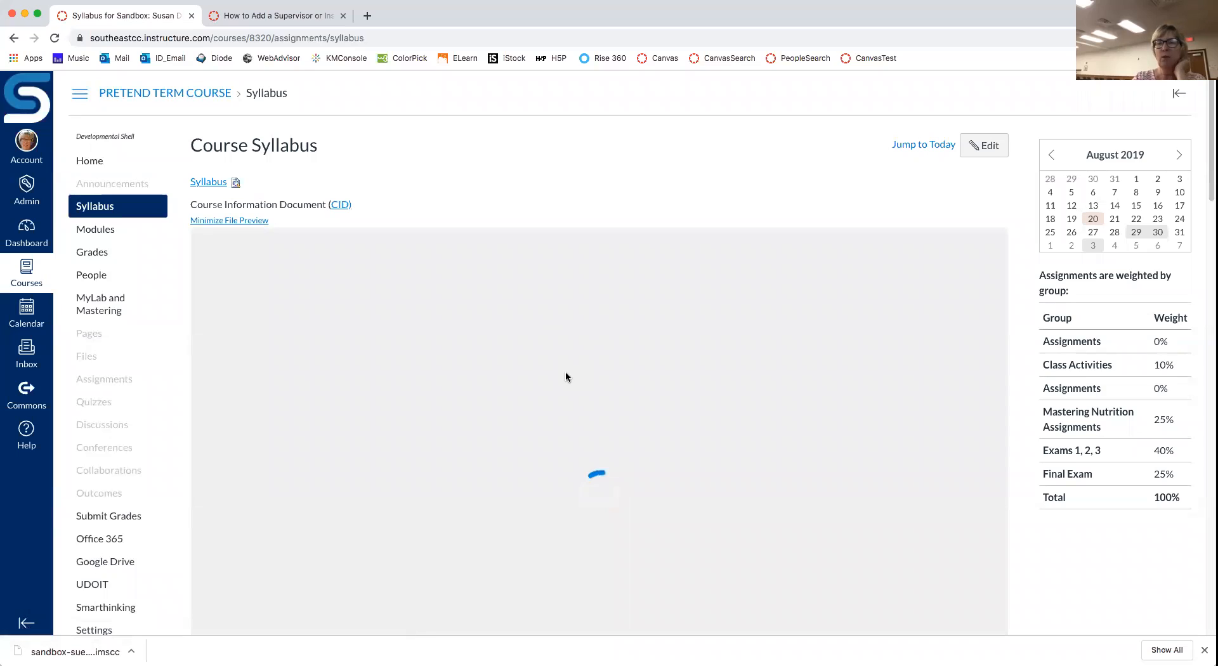
pyautogui.scroll(-1, 566, 376)
pyautogui.scroll(-3, 567, 376)
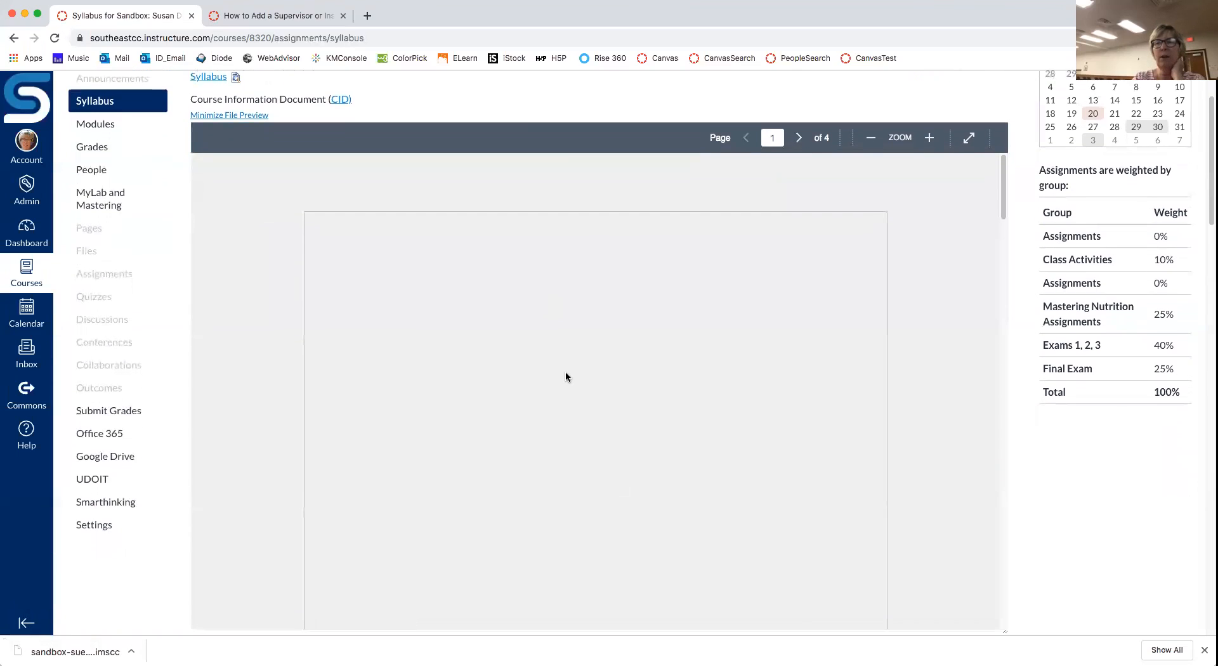
pyautogui.scroll(-15, 566, 376)
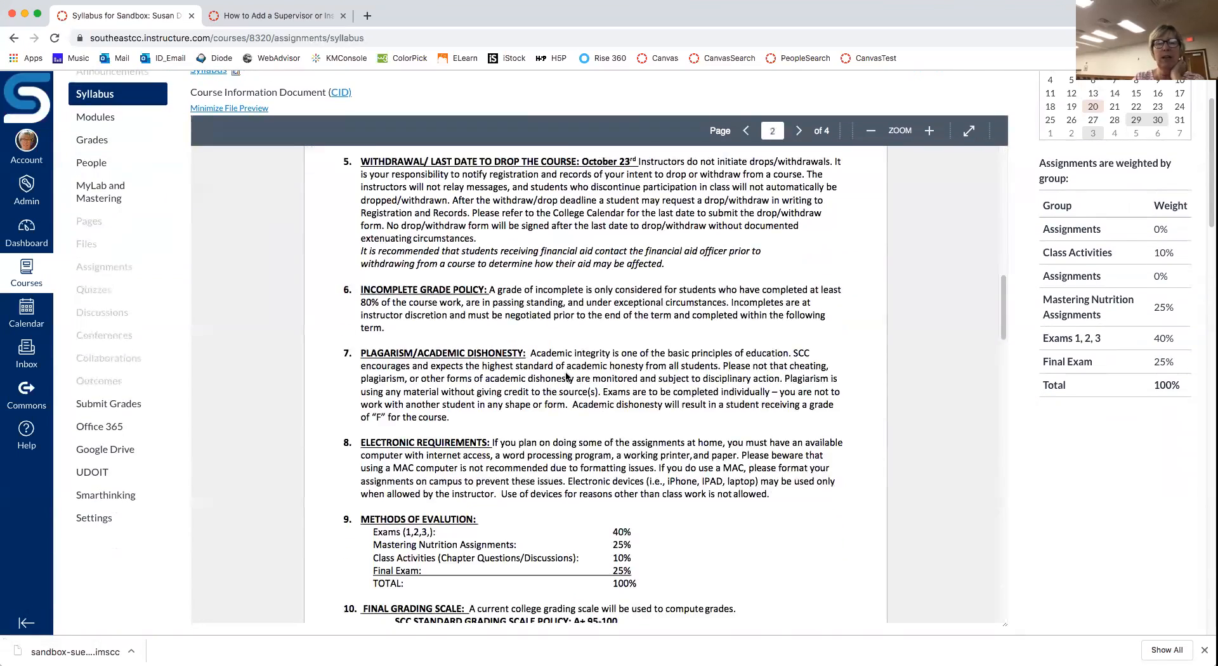
pyautogui.scroll(-4, 566, 377)
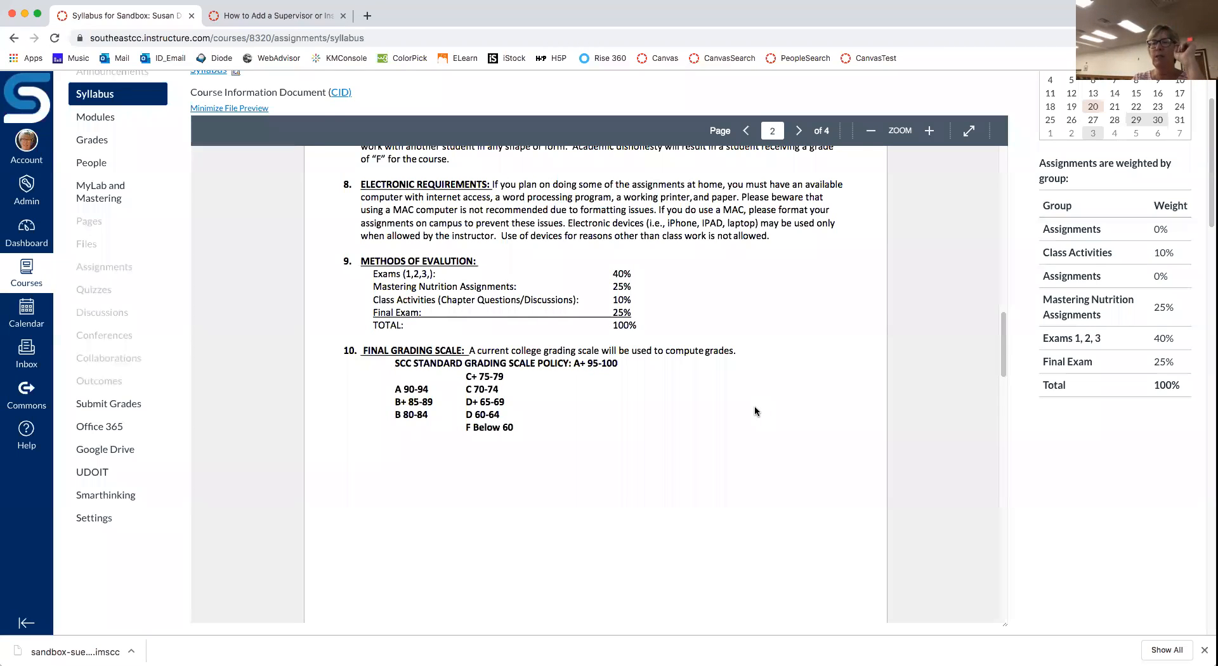
pyautogui.scroll(10, 755, 409)
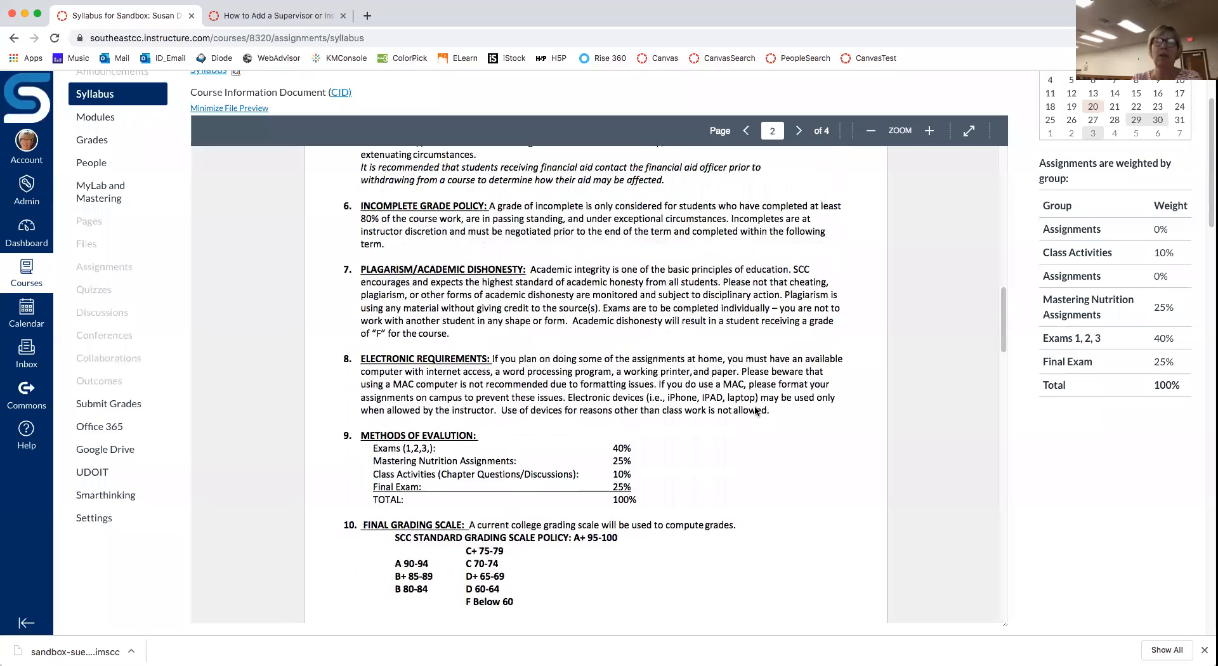
pyautogui.scroll(6, 755, 411)
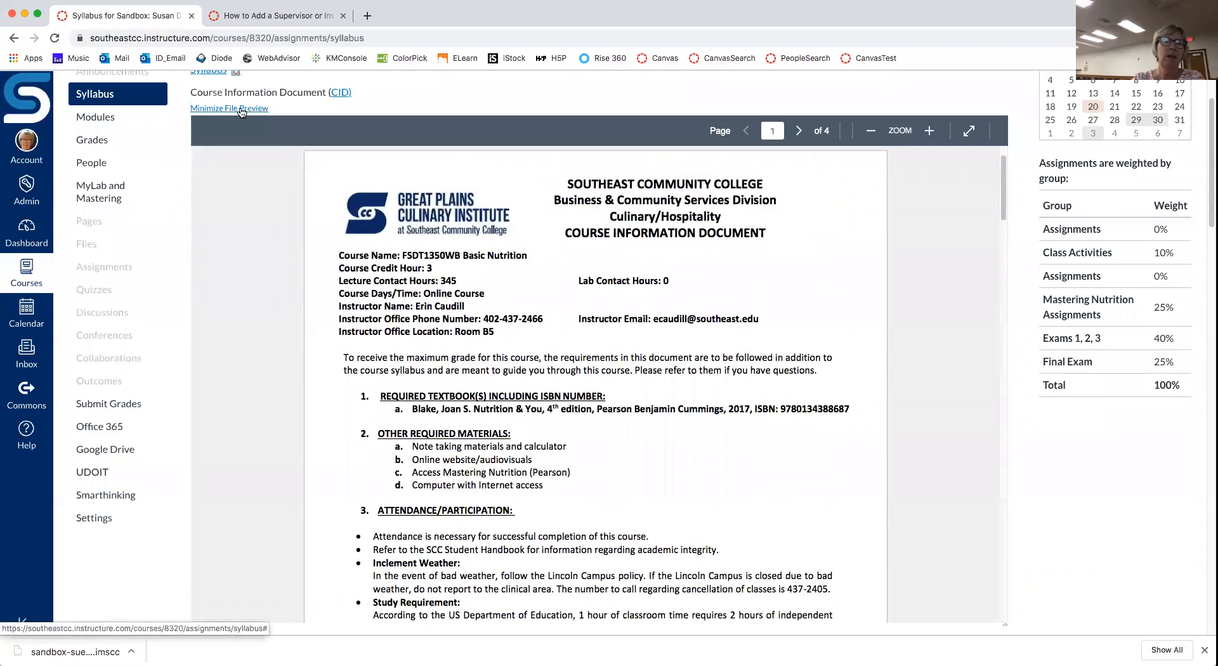
pyautogui.click(240, 110)
# Step: On the Assignments page, delete the first empty 0% Assignments group
pyautogui.scroll(2, 555, 170)
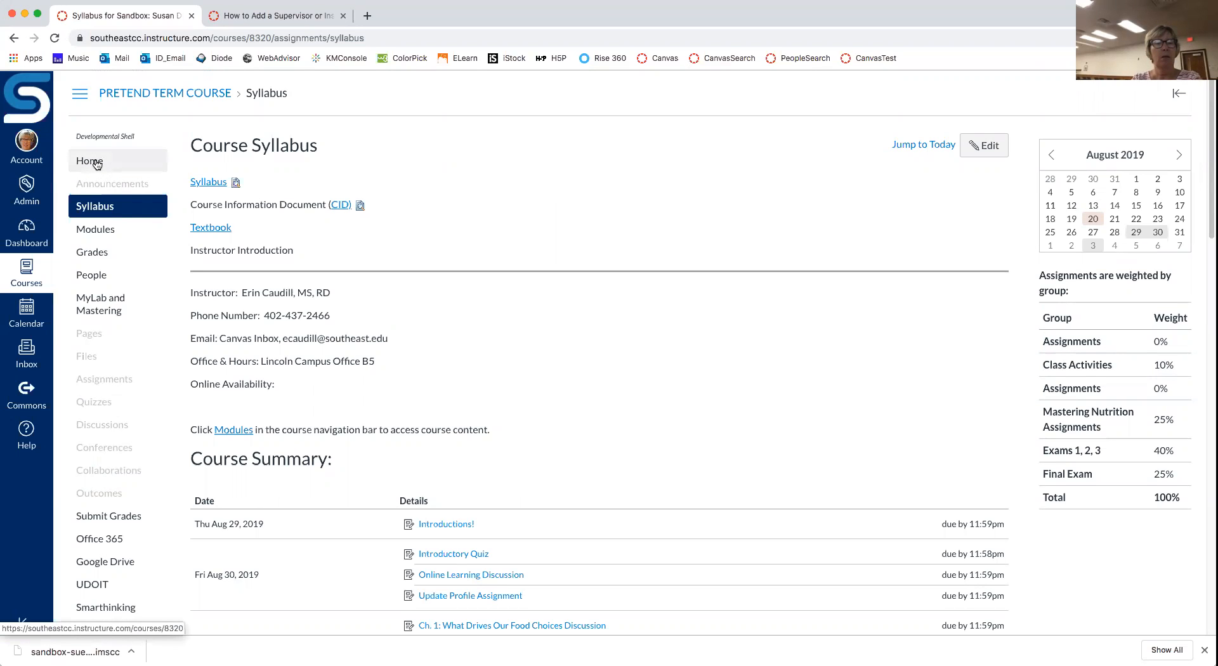
pyautogui.click(121, 385)
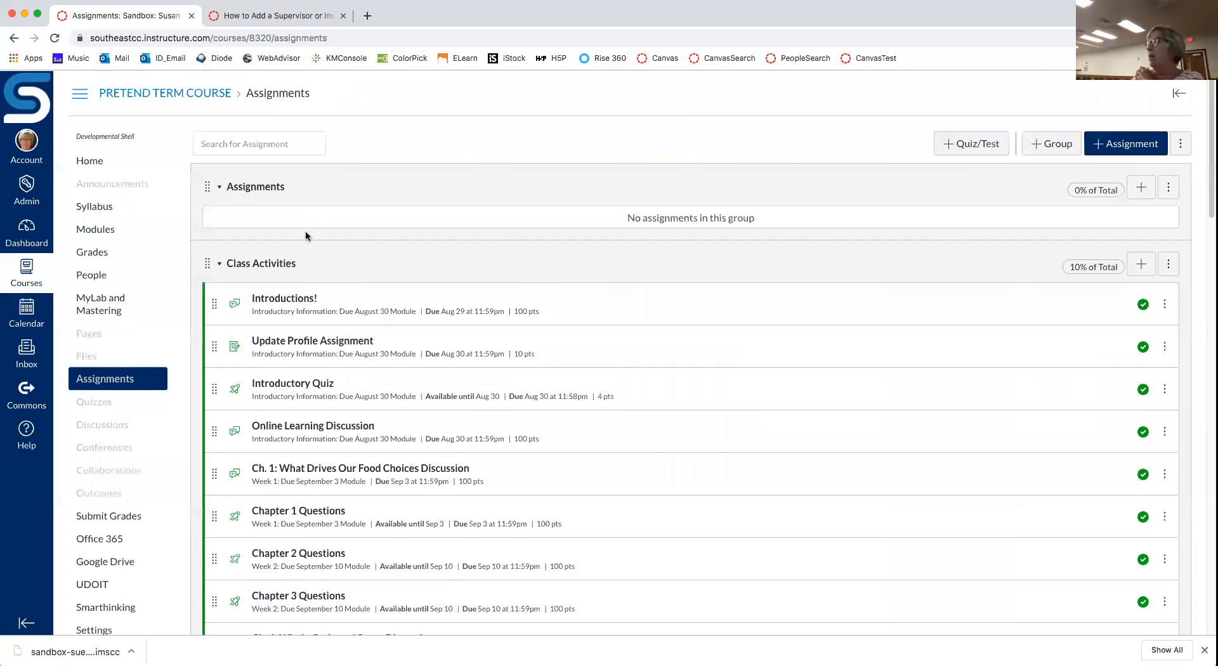
pyautogui.click(1171, 190)
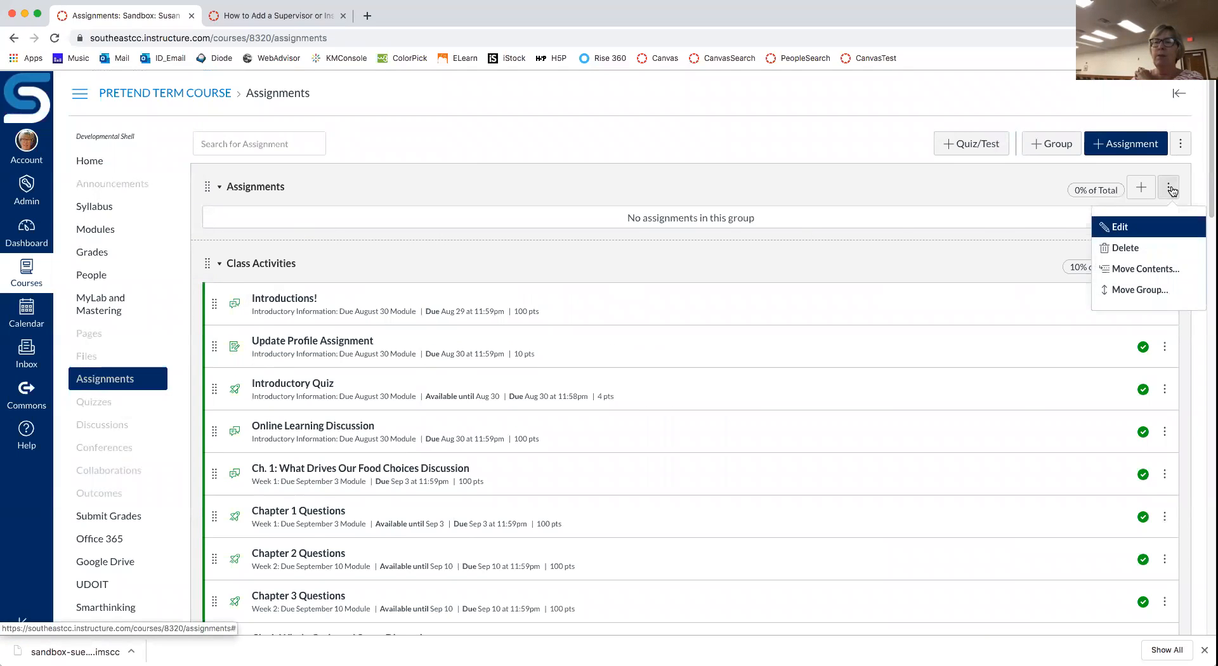
pyautogui.click(1131, 249)
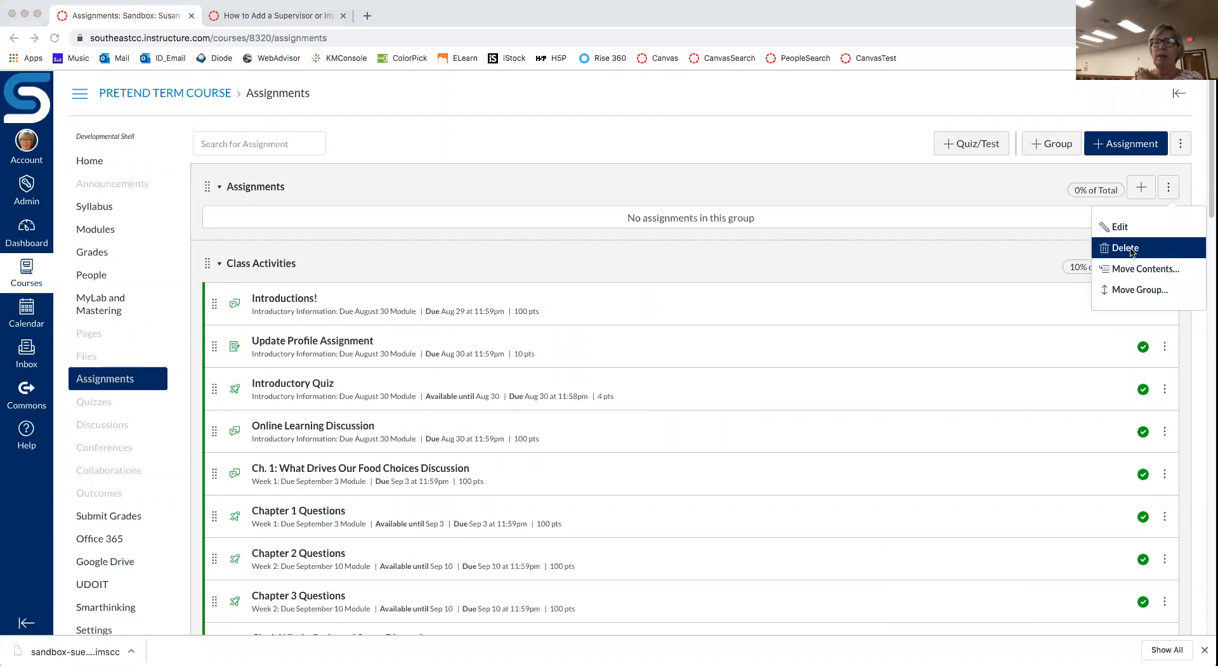
pyautogui.click(709, 113)
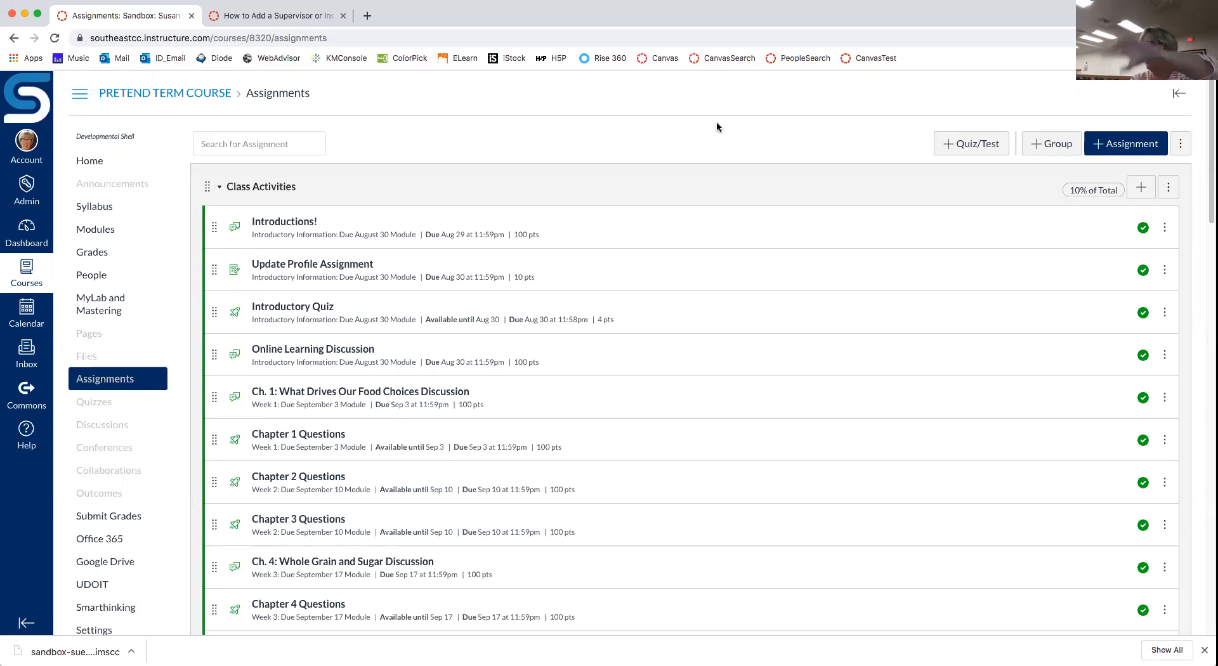
# Step: Delete the second empty Assignments group further down, leaving four weighted groups
pyautogui.scroll(-1, 717, 127)
pyautogui.scroll(-10, 717, 126)
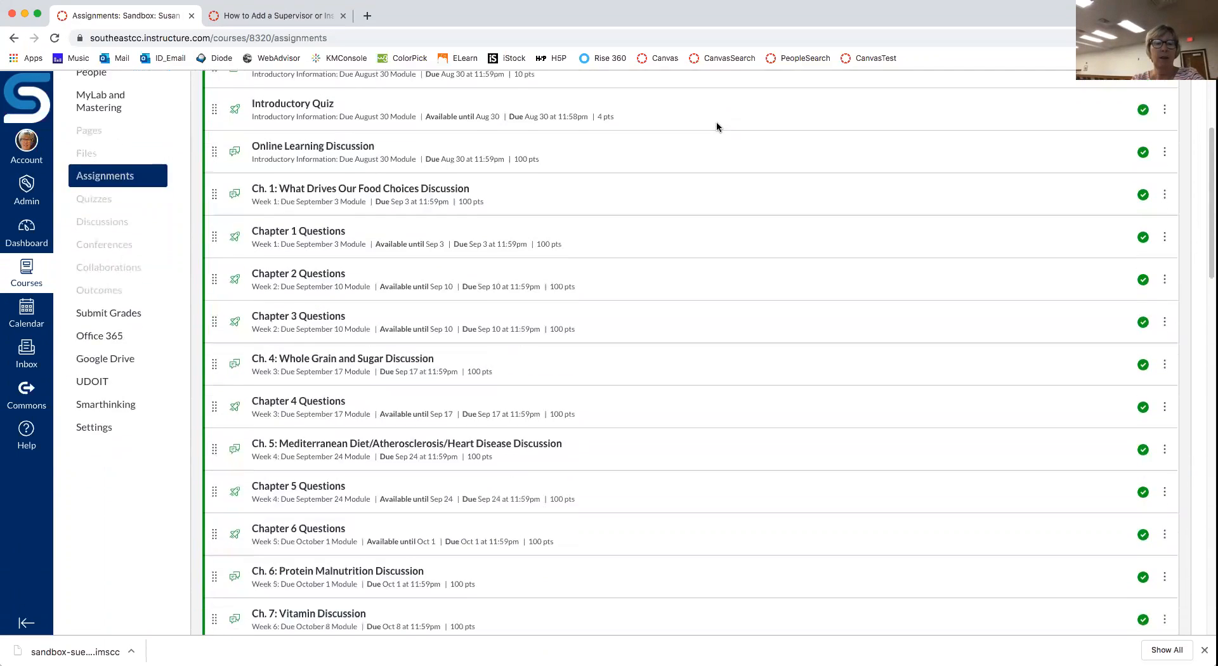
pyautogui.scroll(-14, 717, 126)
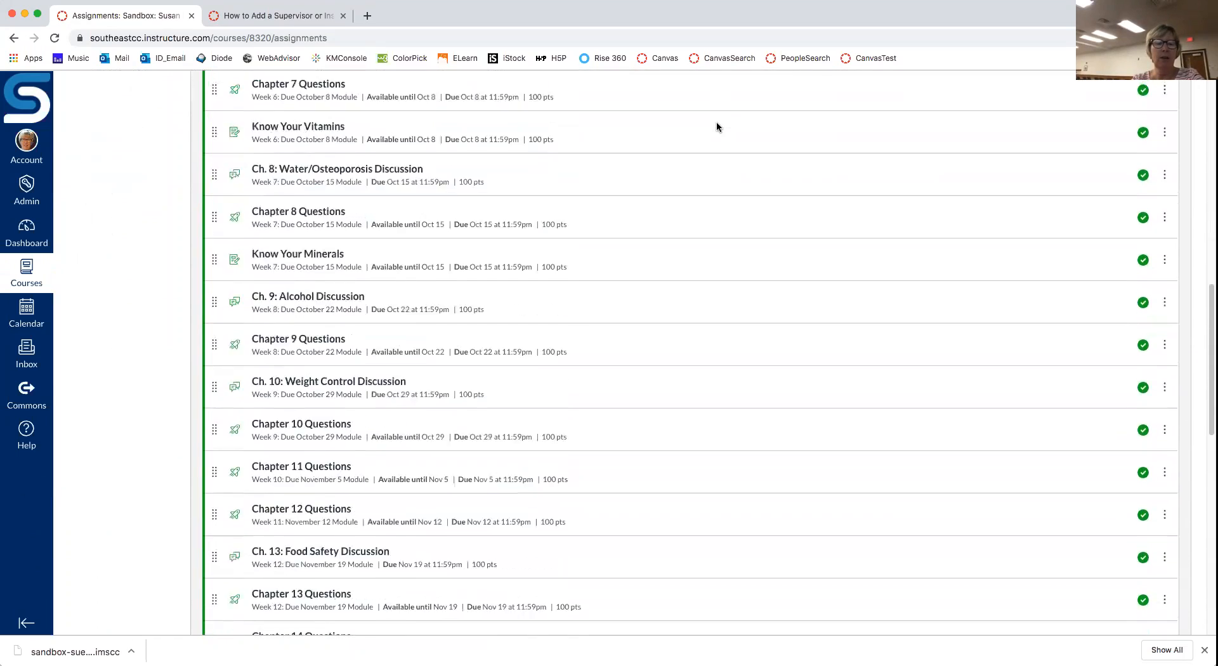
pyautogui.scroll(-10, 717, 127)
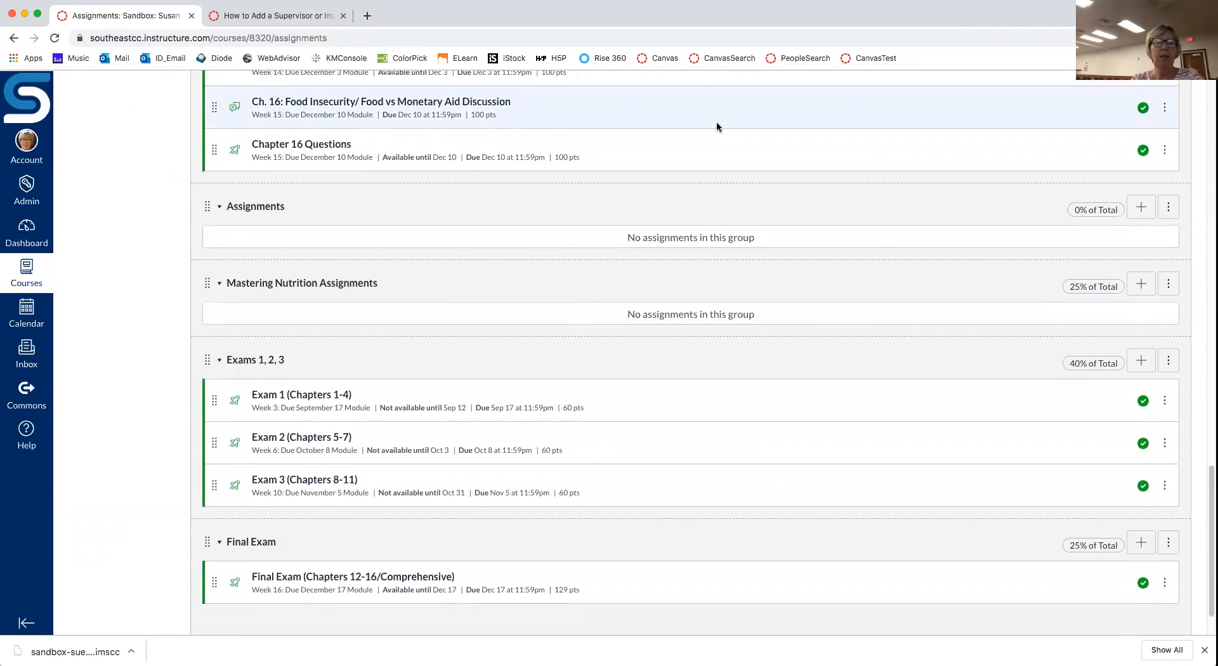
pyautogui.click(1168, 207)
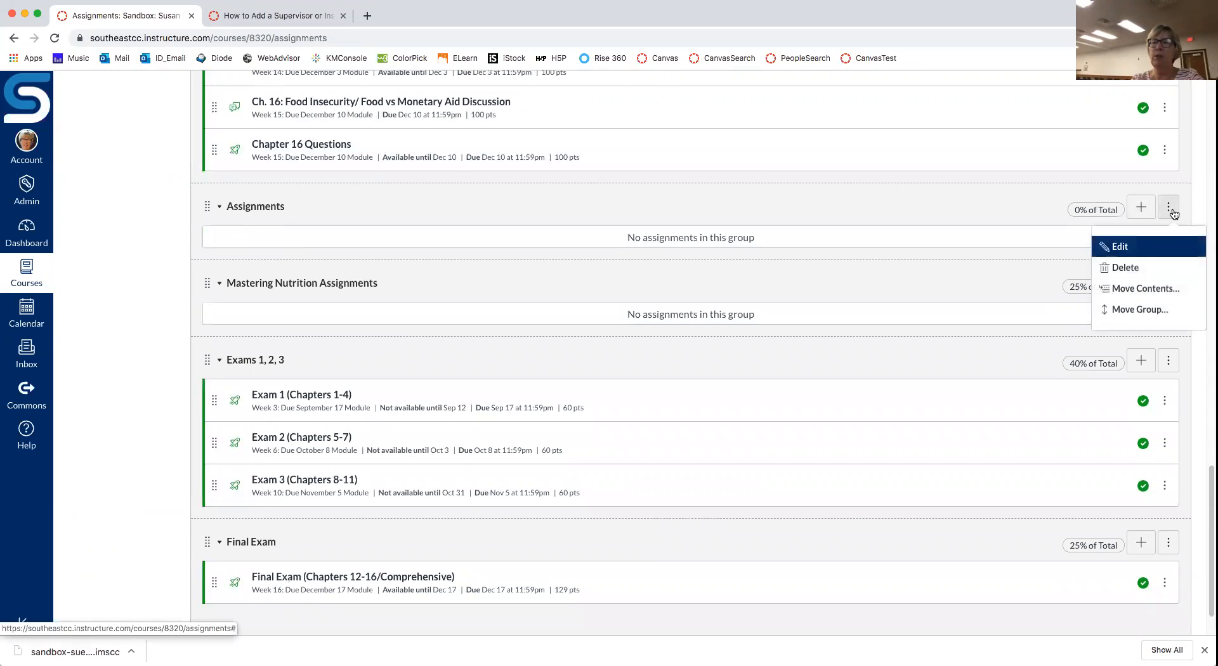
pyautogui.click(1128, 269)
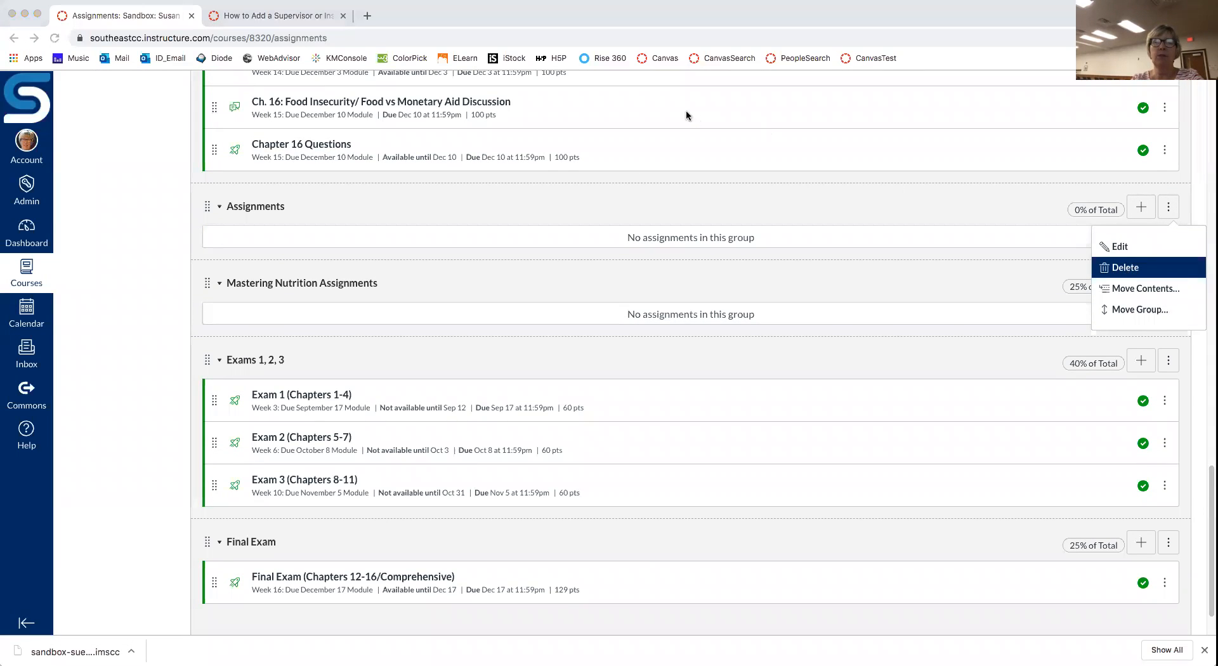
pyautogui.click(709, 109)
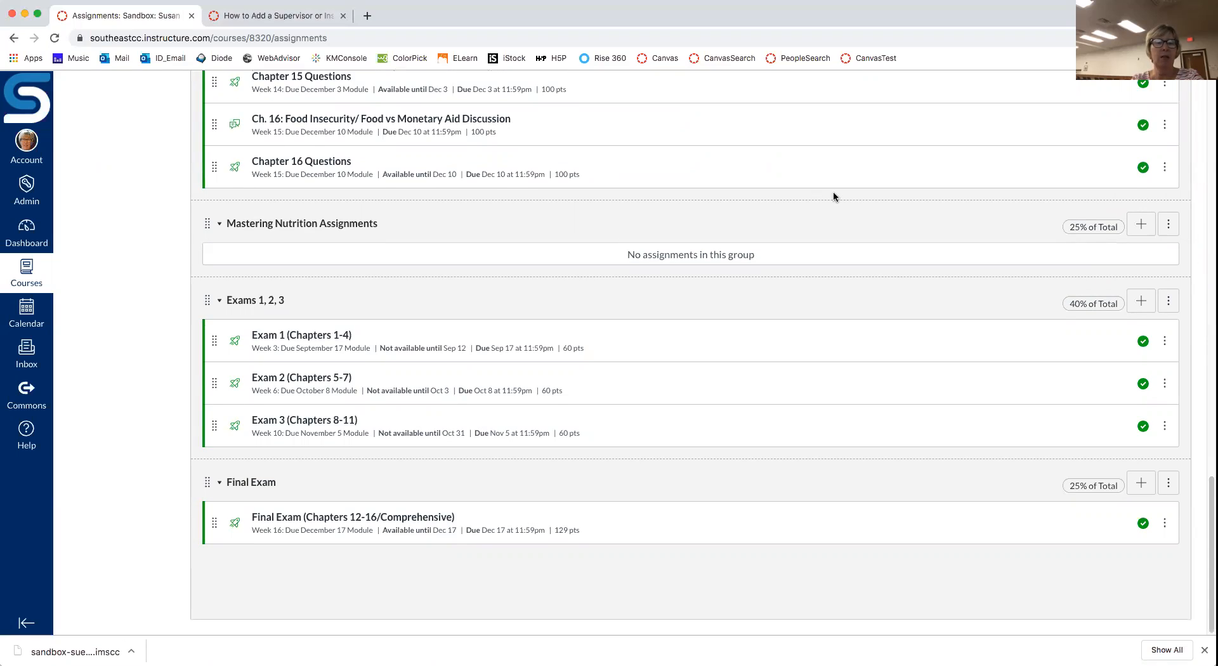
pyautogui.scroll(5, 834, 197)
pyautogui.scroll(15, 834, 196)
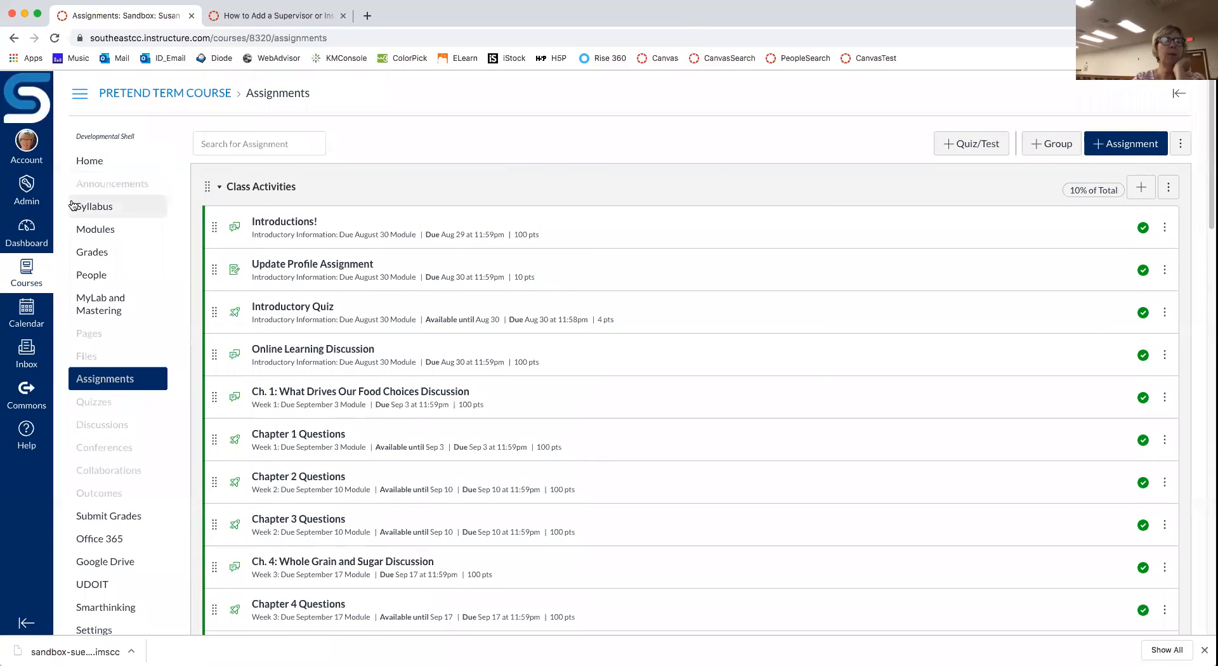
# Step: Open EMPTY COURSE from the Dashboard, check its Modules, then go to its Settings
pyautogui.click(27, 232)
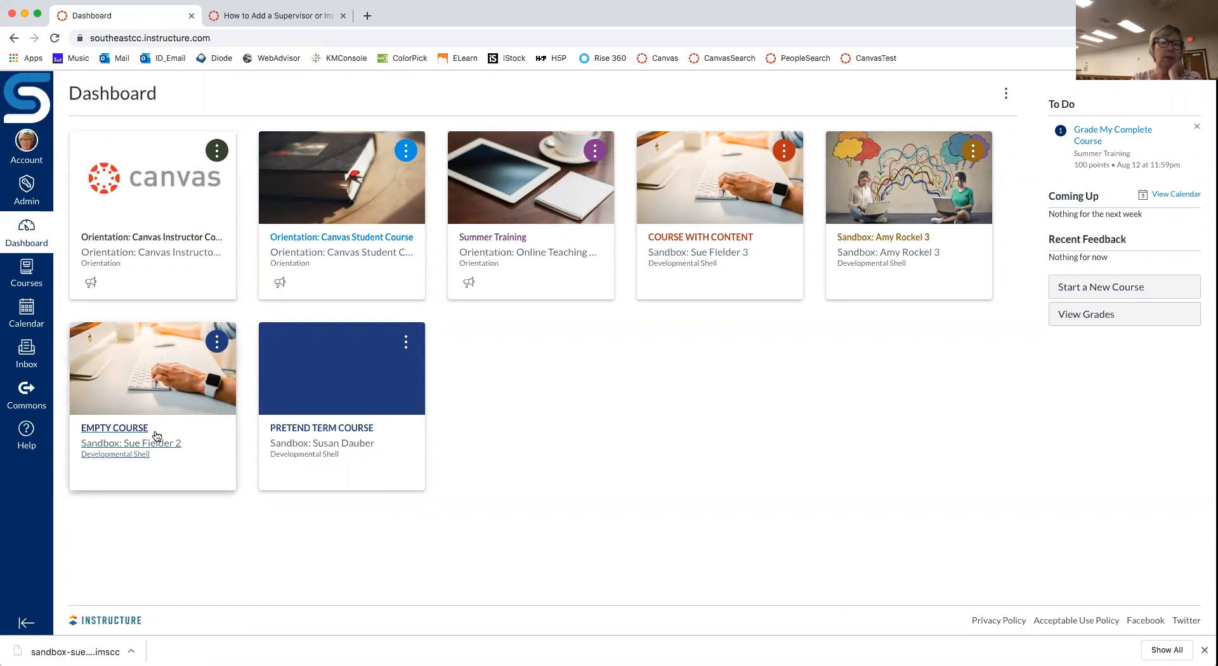
pyautogui.click(134, 434)
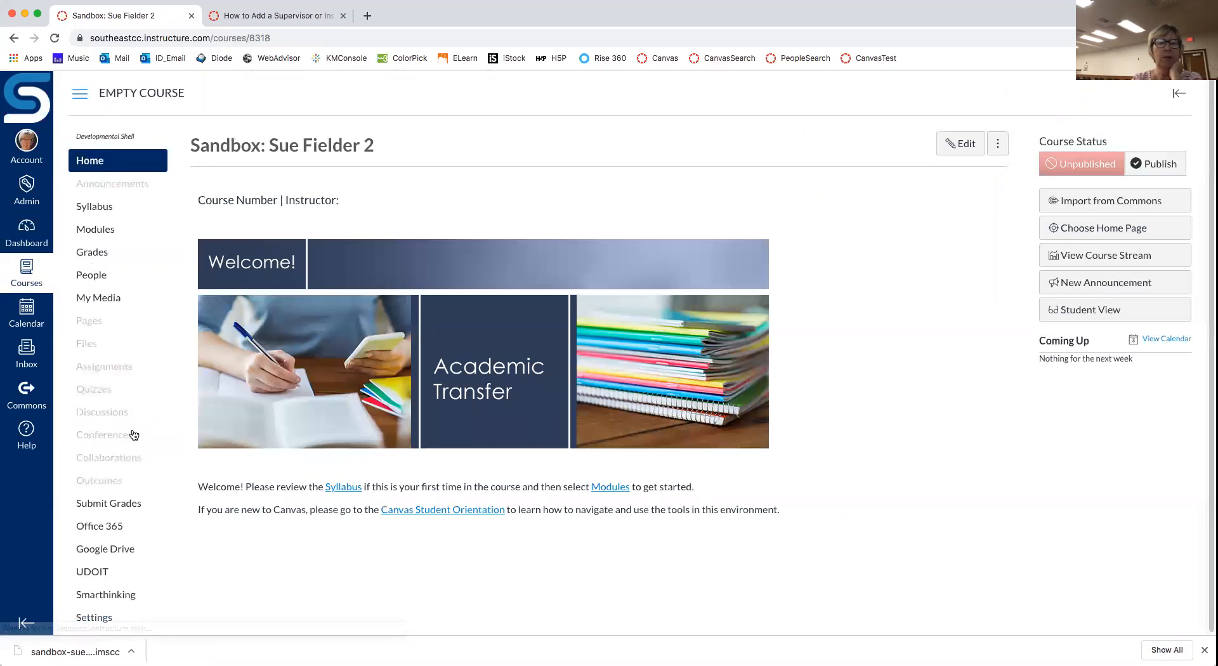
pyautogui.click(99, 231)
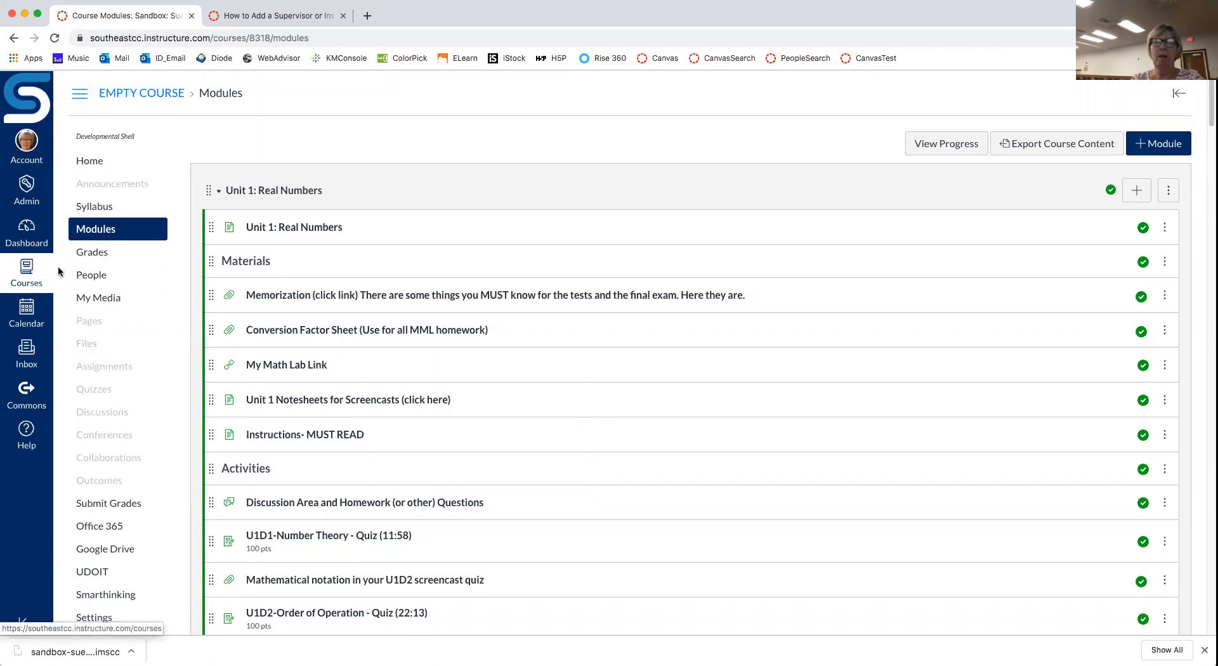
pyautogui.scroll(-3, 112, 272)
pyautogui.scroll(3, 111, 272)
pyautogui.click(124, 100)
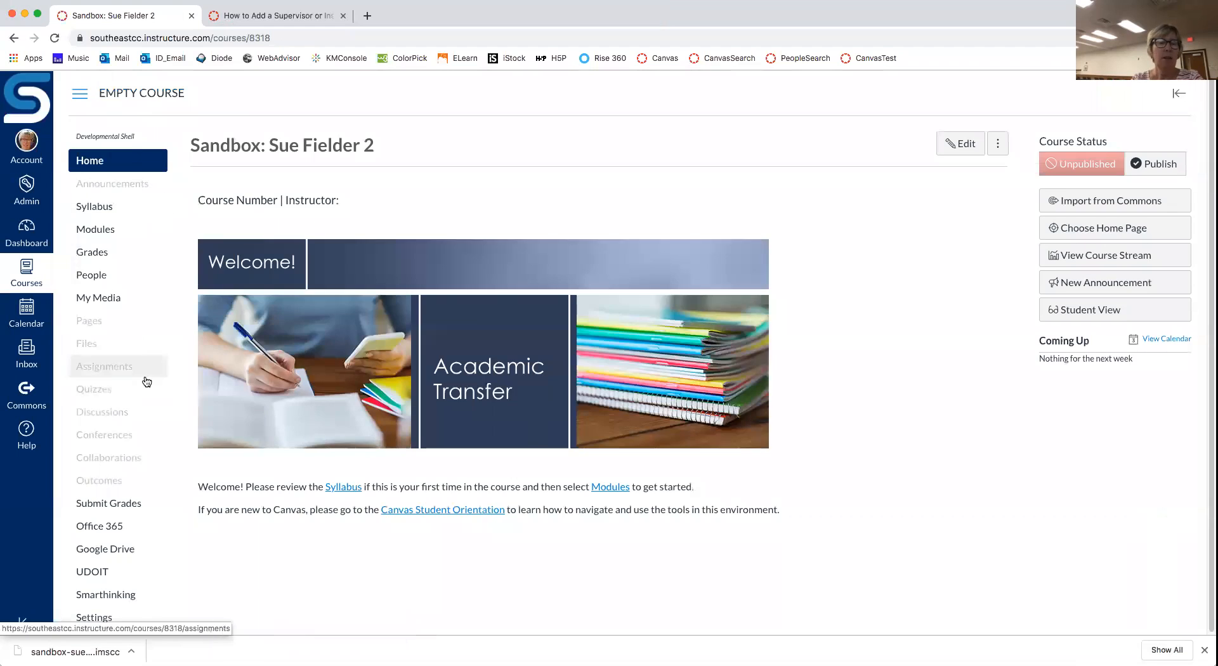
pyautogui.click(94, 616)
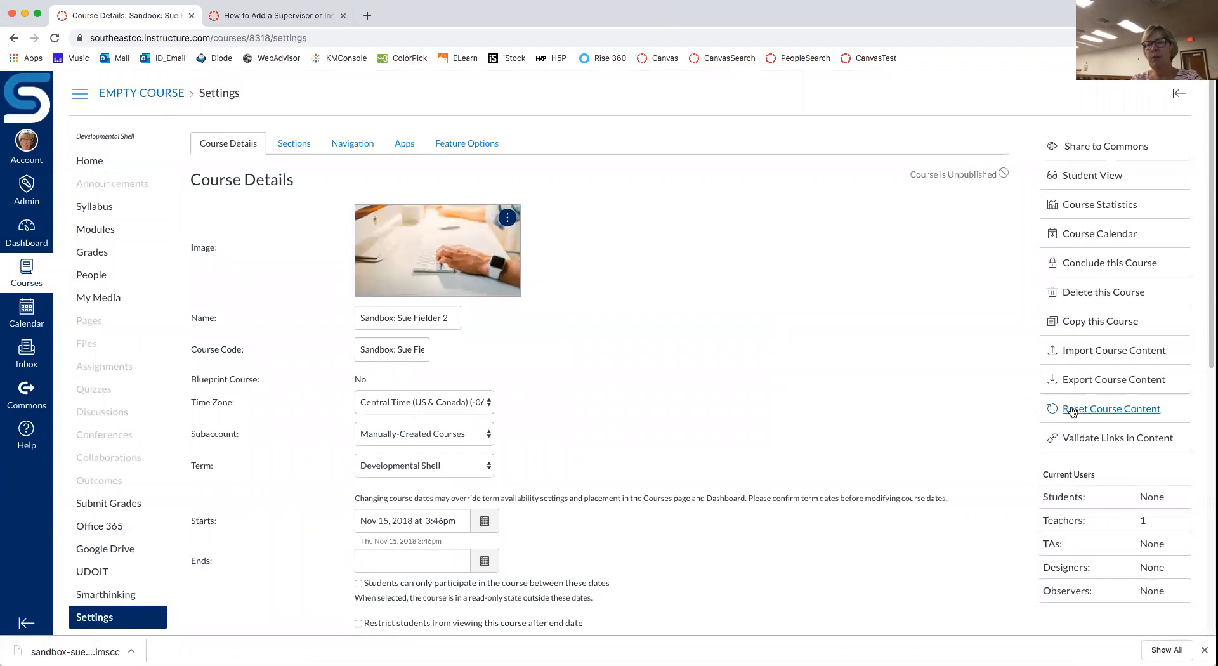
# Step: Reset all course content in the sandbox, confirming the permanent wipe, then minimize the browser
pyautogui.click(1135, 413)
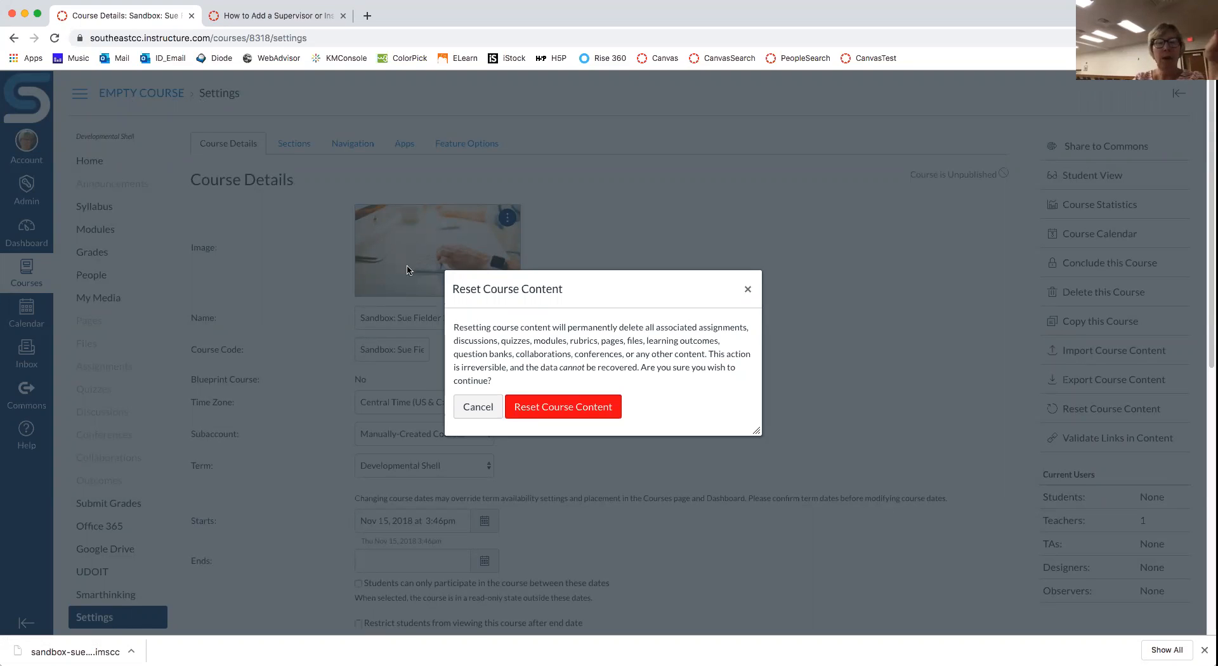
pyautogui.click(565, 408)
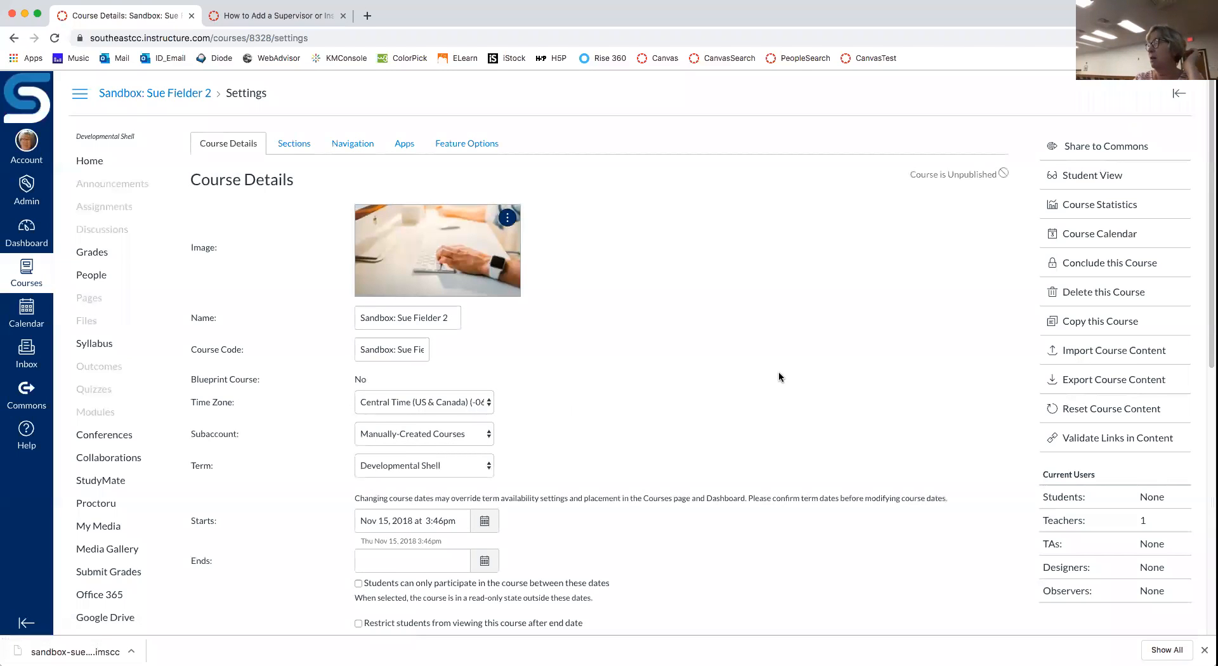
pyautogui.scroll(-6, 779, 372)
pyautogui.scroll(4, 778, 372)
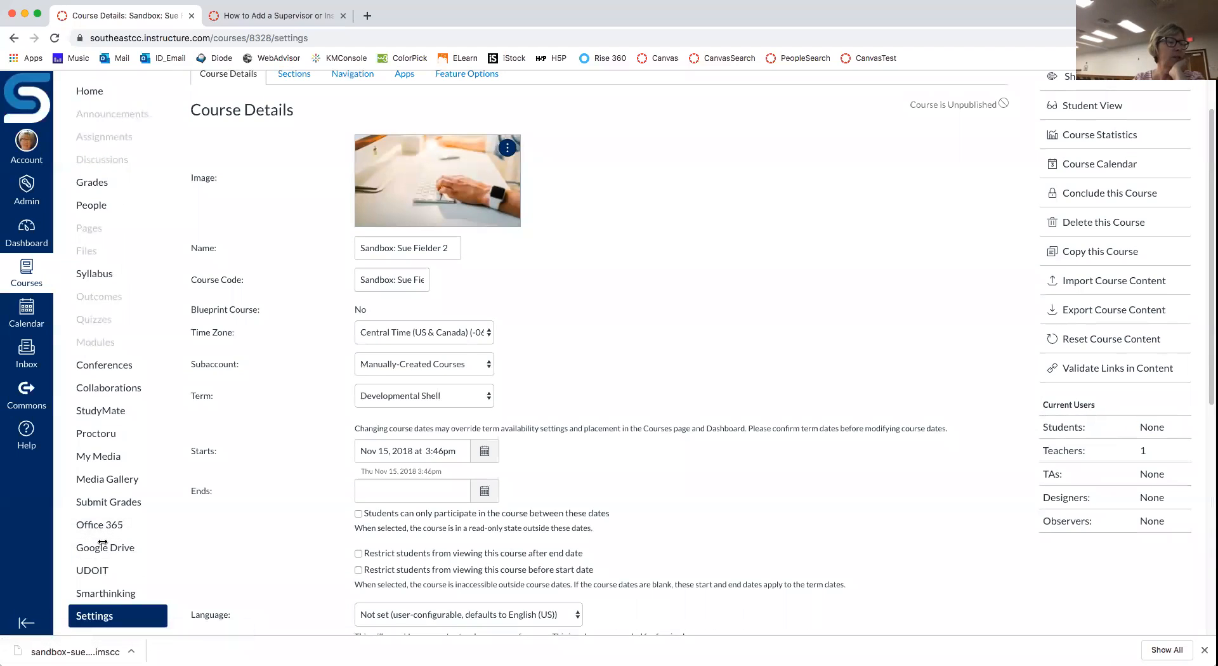
pyautogui.click(24, 15)
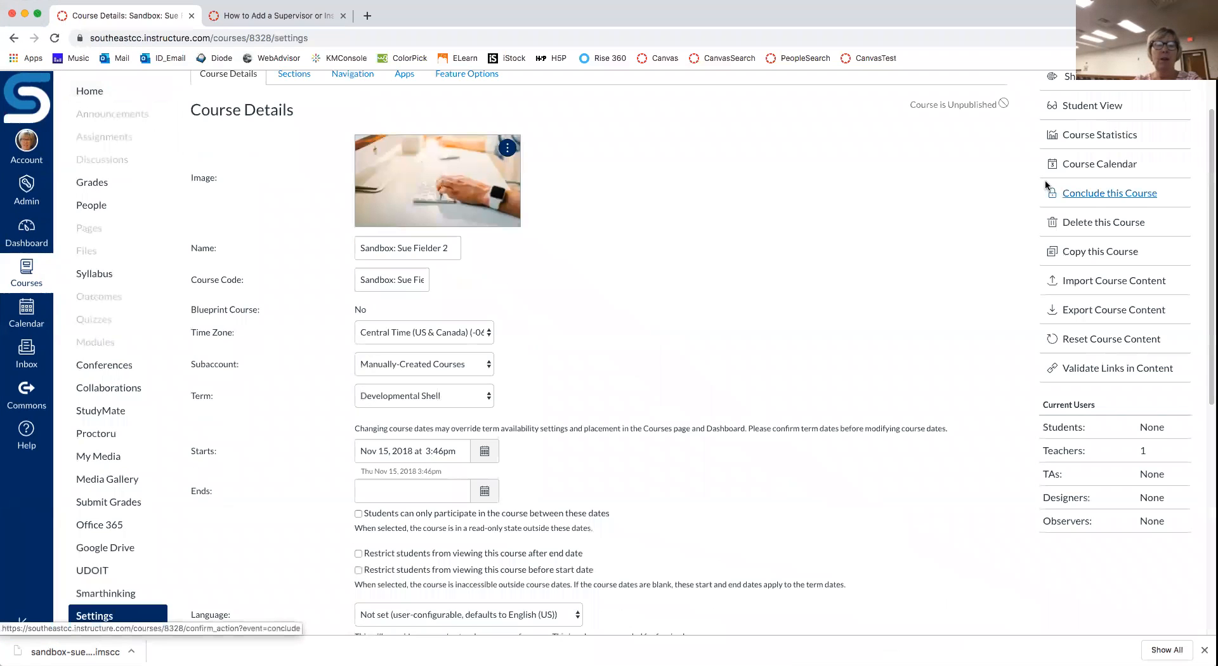
# Step: Start Import Course Content for the sandbox course with QTI .zip file as the content type
pyautogui.click(1129, 284)
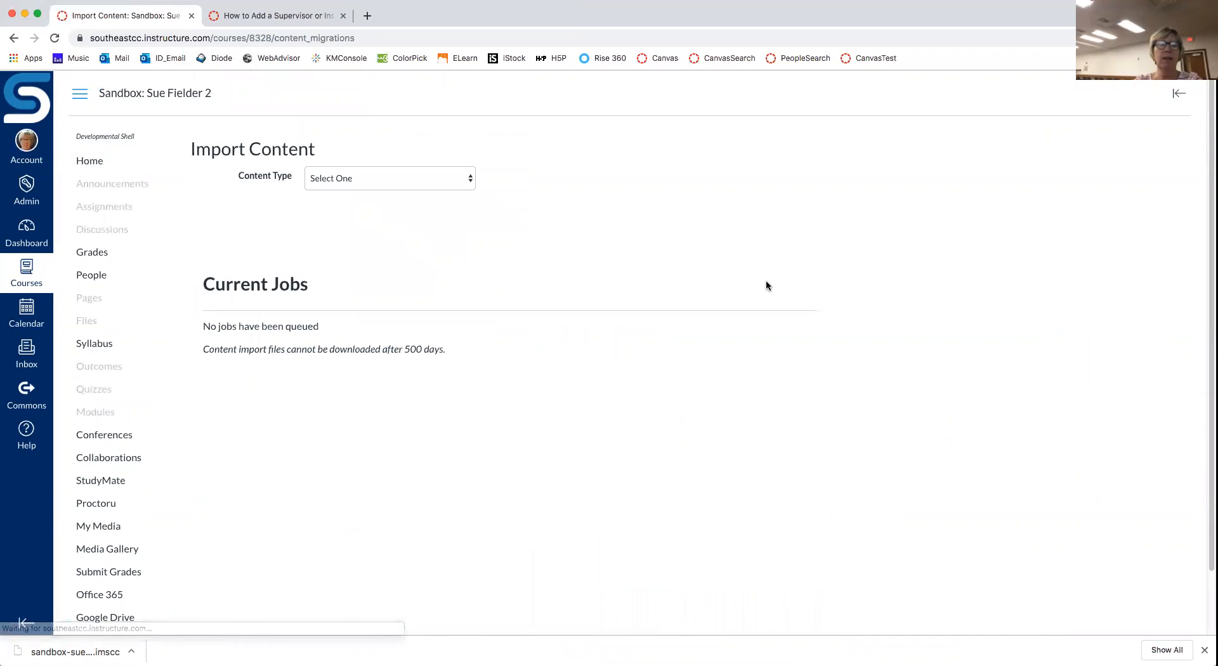
pyautogui.click(469, 181)
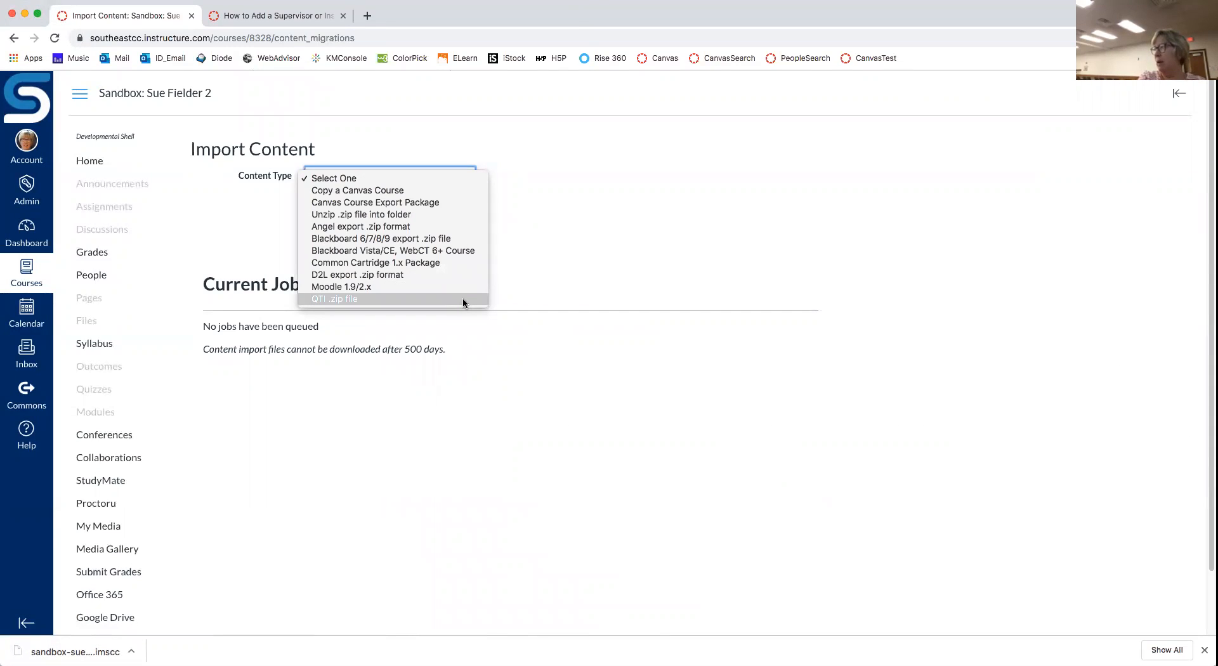
pyautogui.click(386, 299)
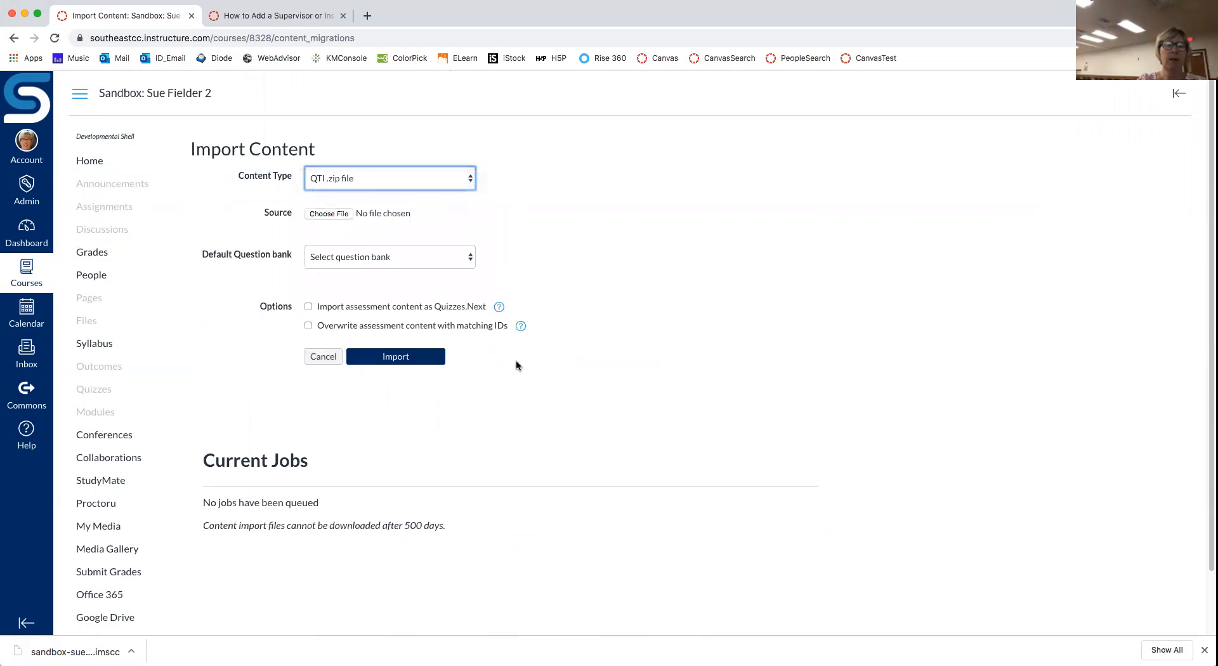
# Step: Import Chapter01.zip from the QTI test bank folder into the sandbox course
pyautogui.click(329, 214)
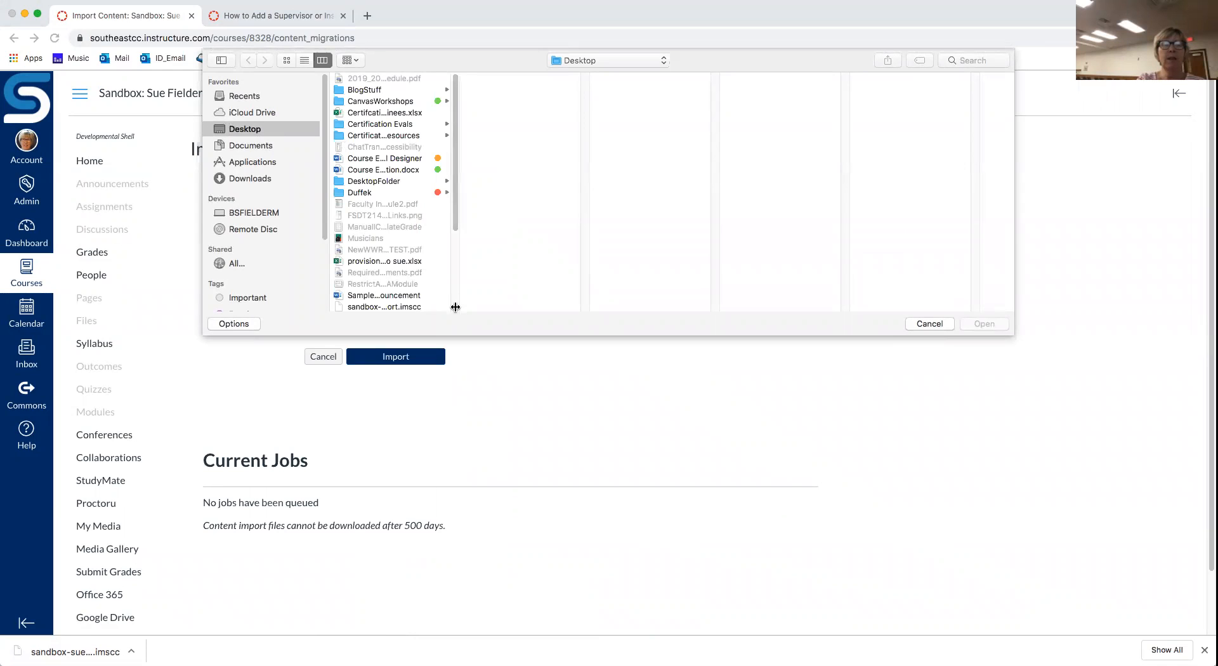
pyautogui.moveTo(458, 216); pyautogui.dragTo(462, 299)
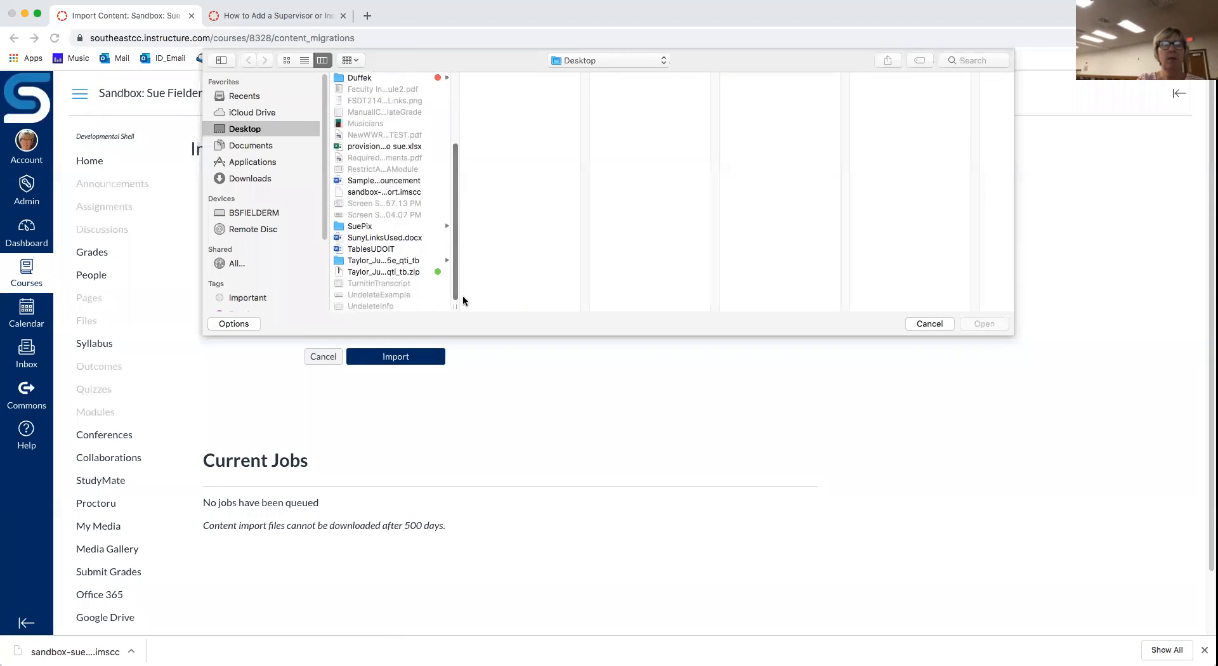
pyautogui.click(337, 262)
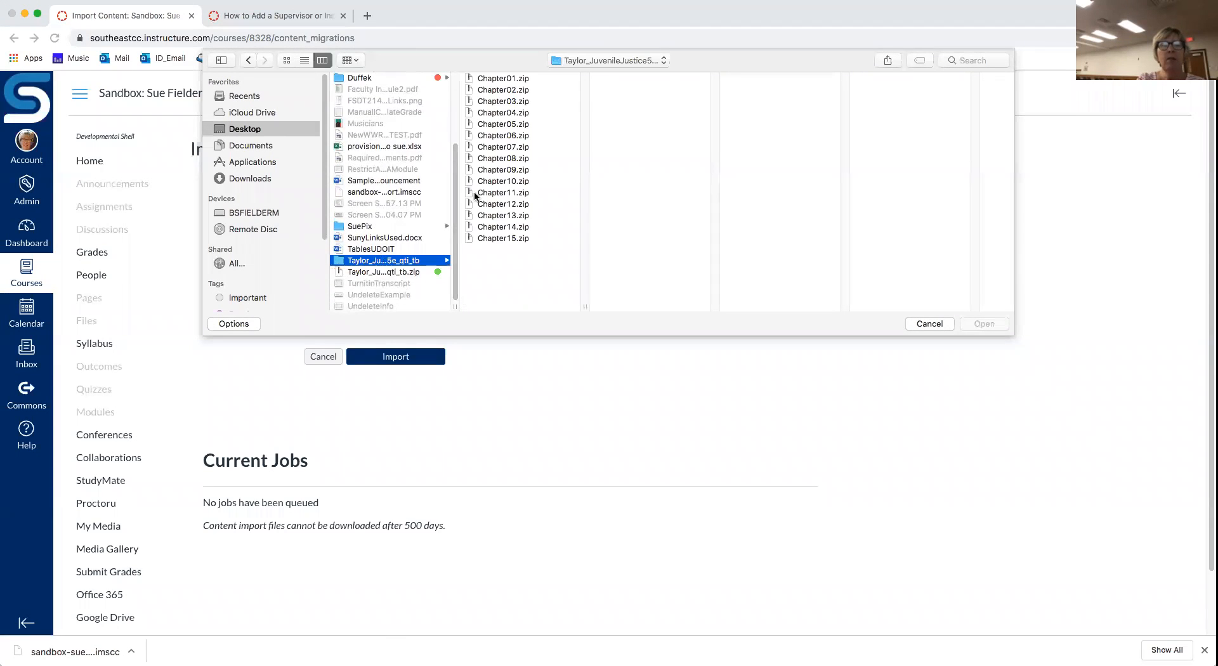
pyautogui.click(515, 89)
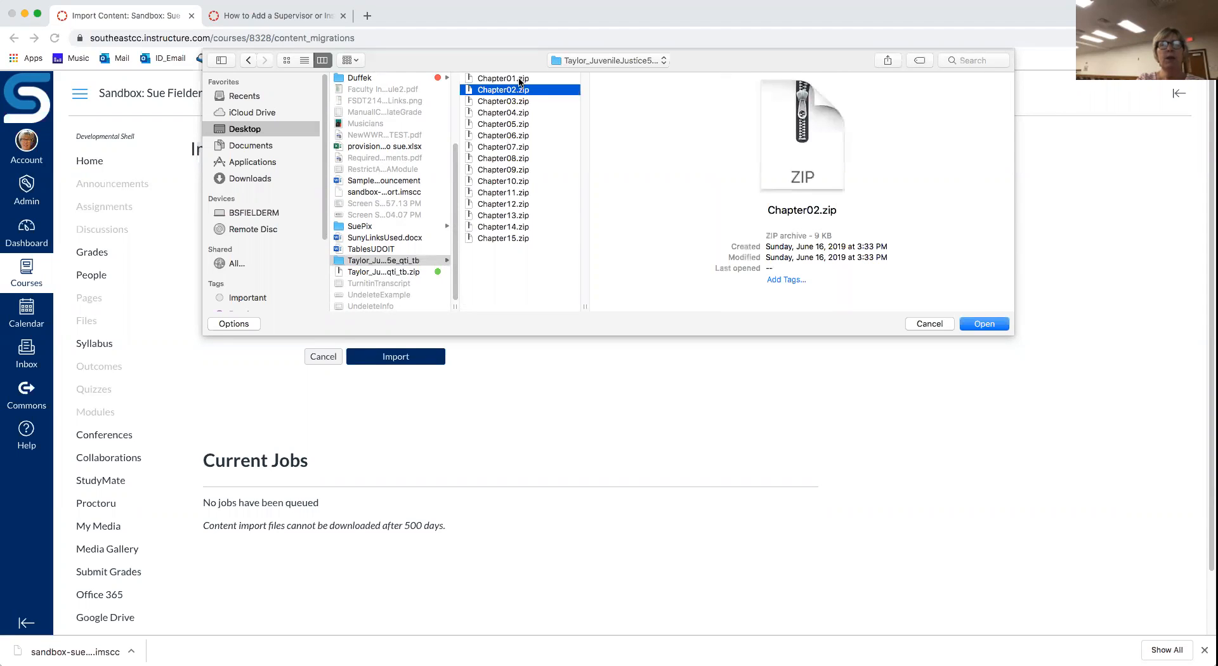
pyautogui.click(519, 79)
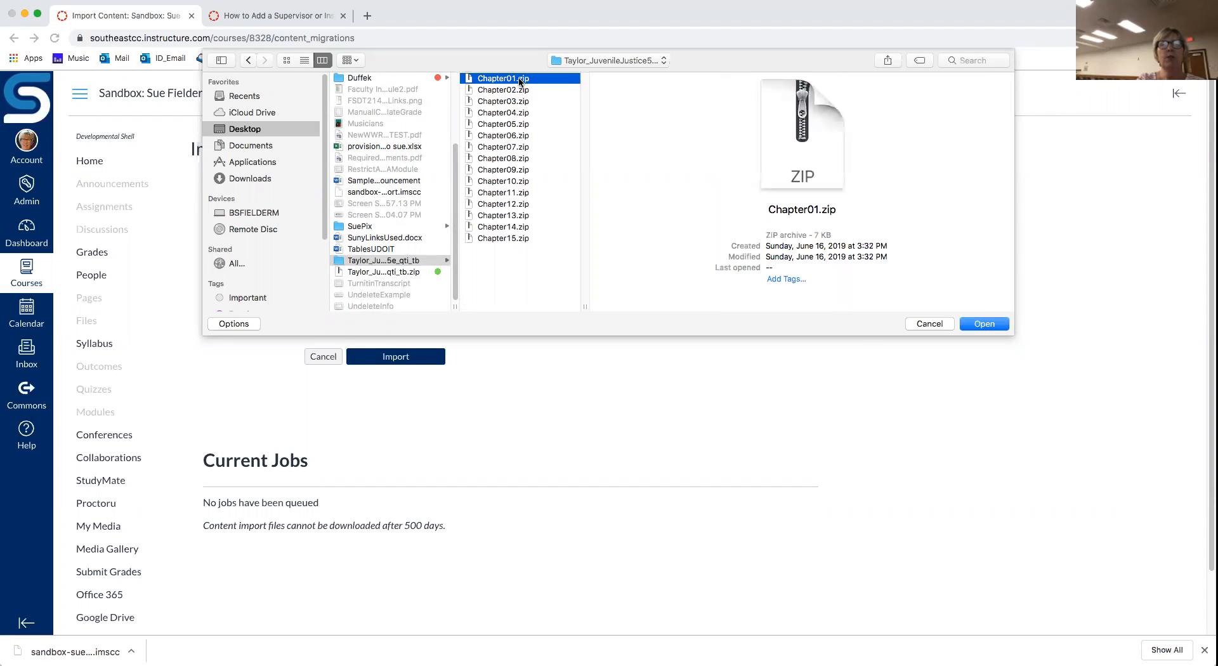
pyautogui.click(996, 323)
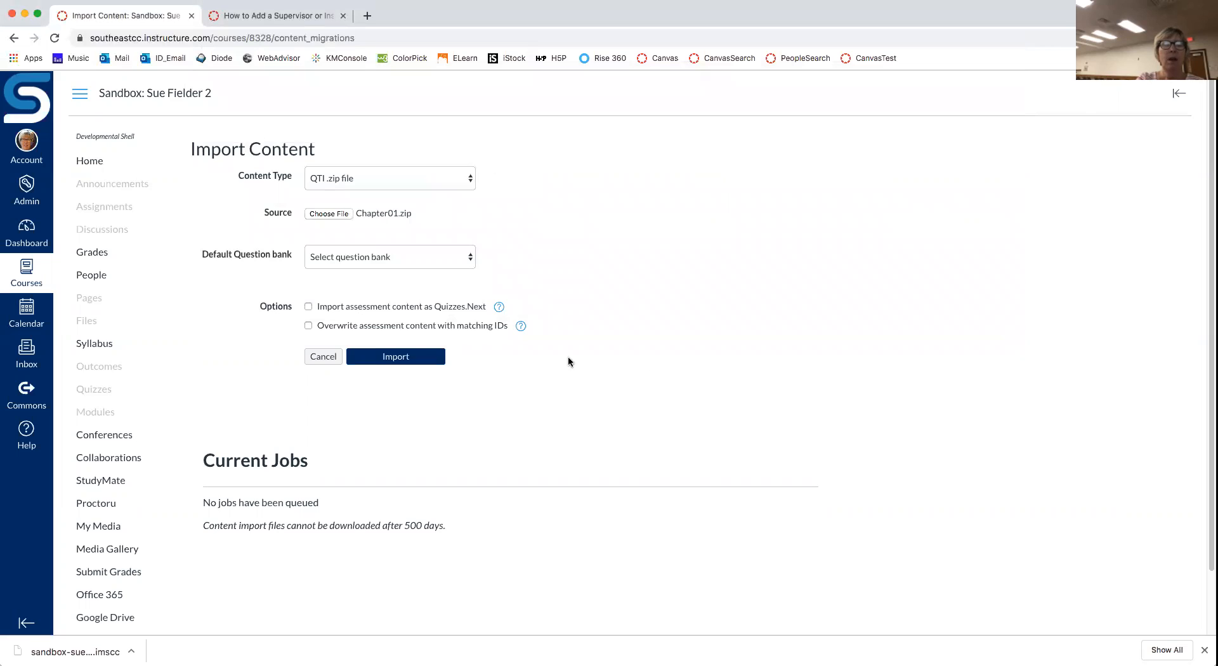
pyautogui.click(410, 358)
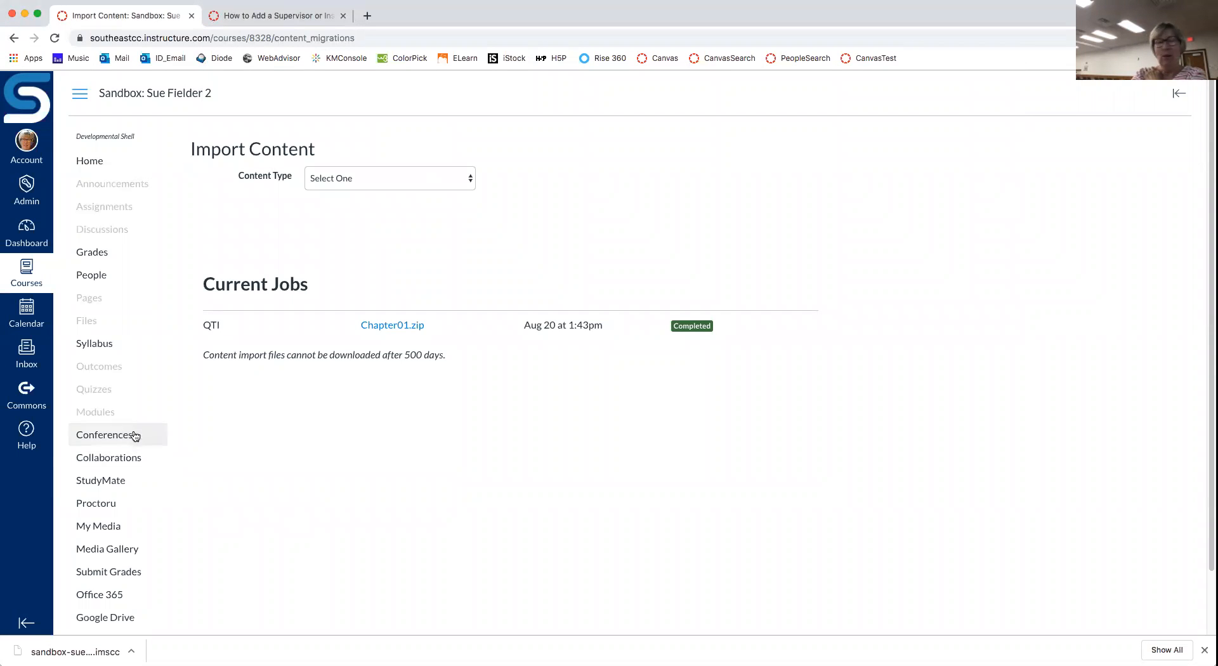
# Step: Open the Chapter01 question bank through Quizzes > Manage Question Banks
pyautogui.click(105, 388)
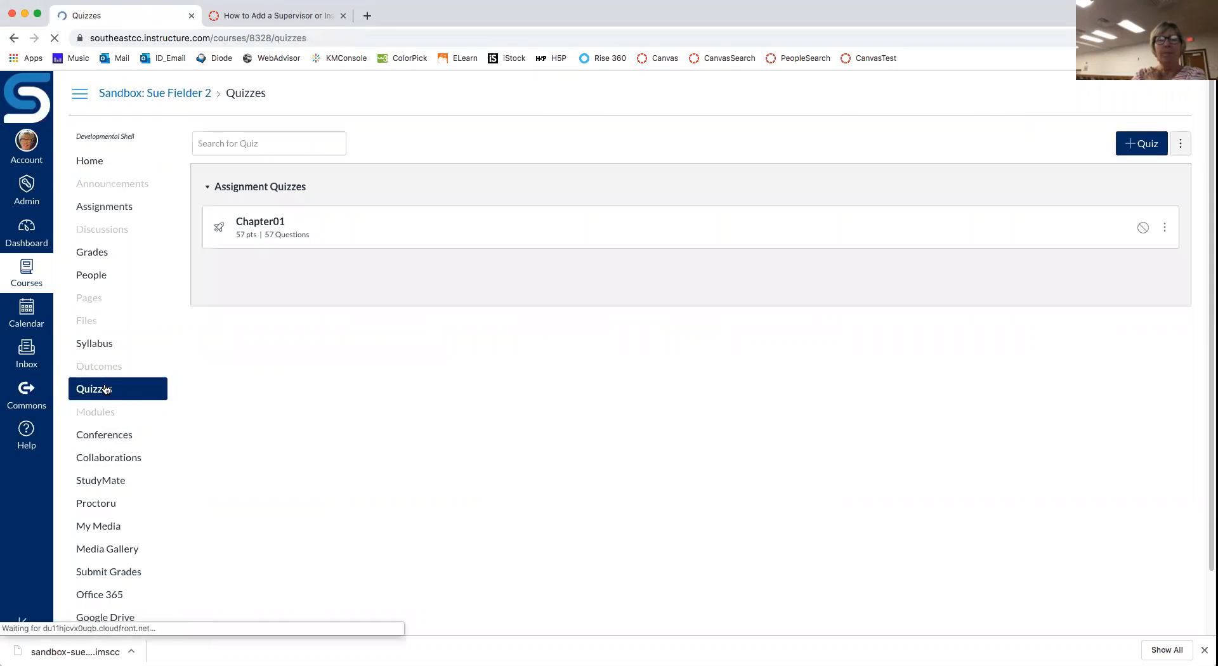
pyautogui.click(1179, 145)
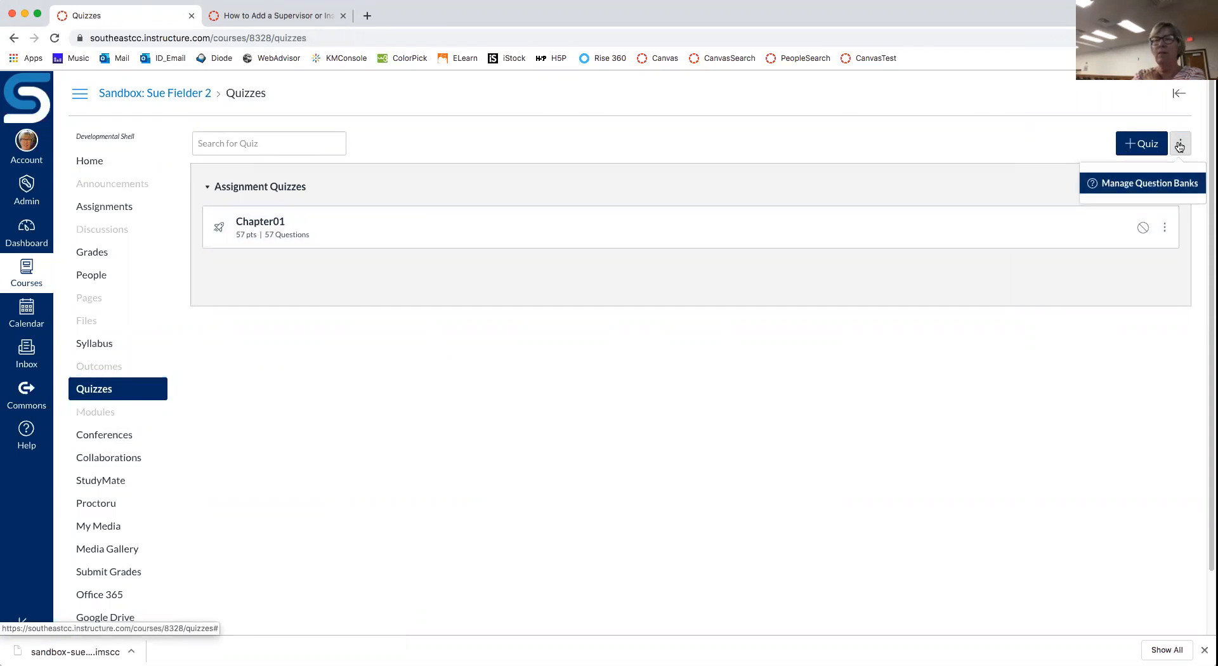
pyautogui.click(1164, 184)
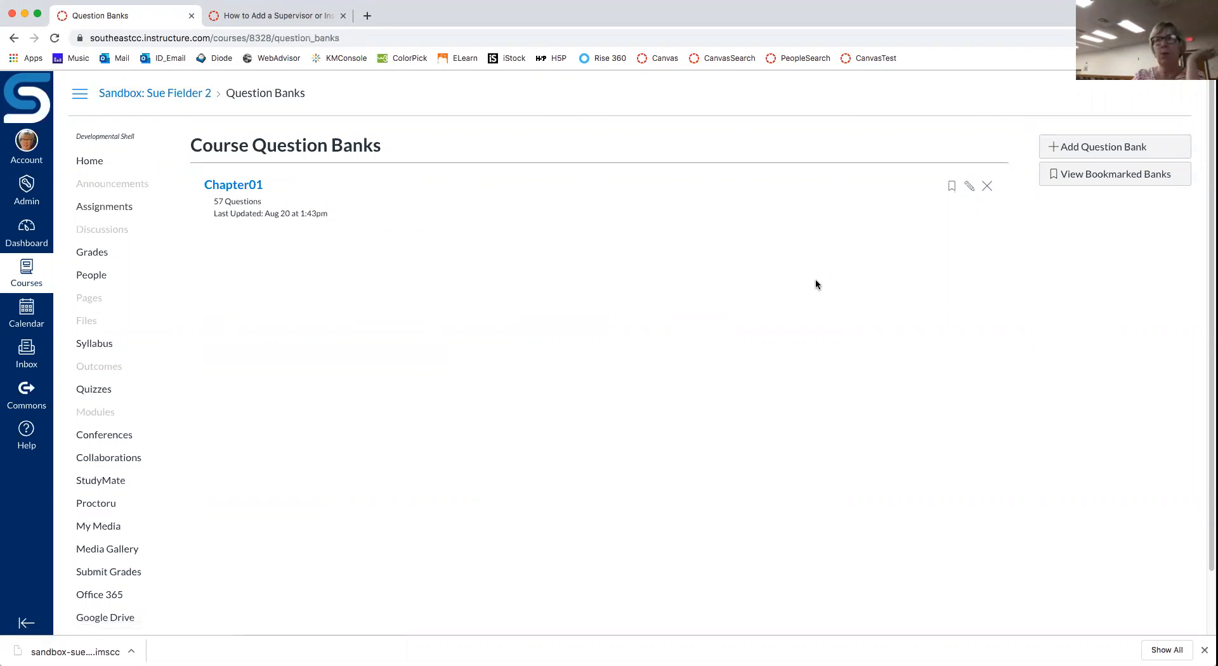
pyautogui.click(233, 189)
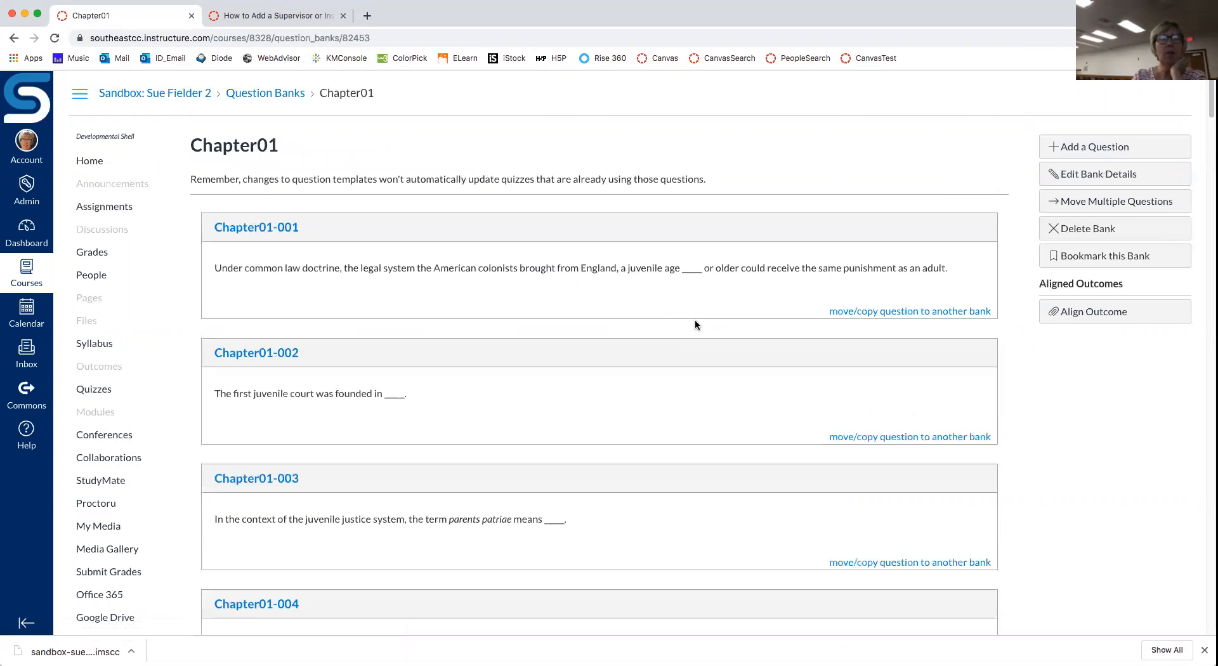
# Step: Scroll through the imported Chapter01 questions, then return to the course Settings
pyautogui.scroll(-3, 695, 324)
pyautogui.scroll(-10, 695, 324)
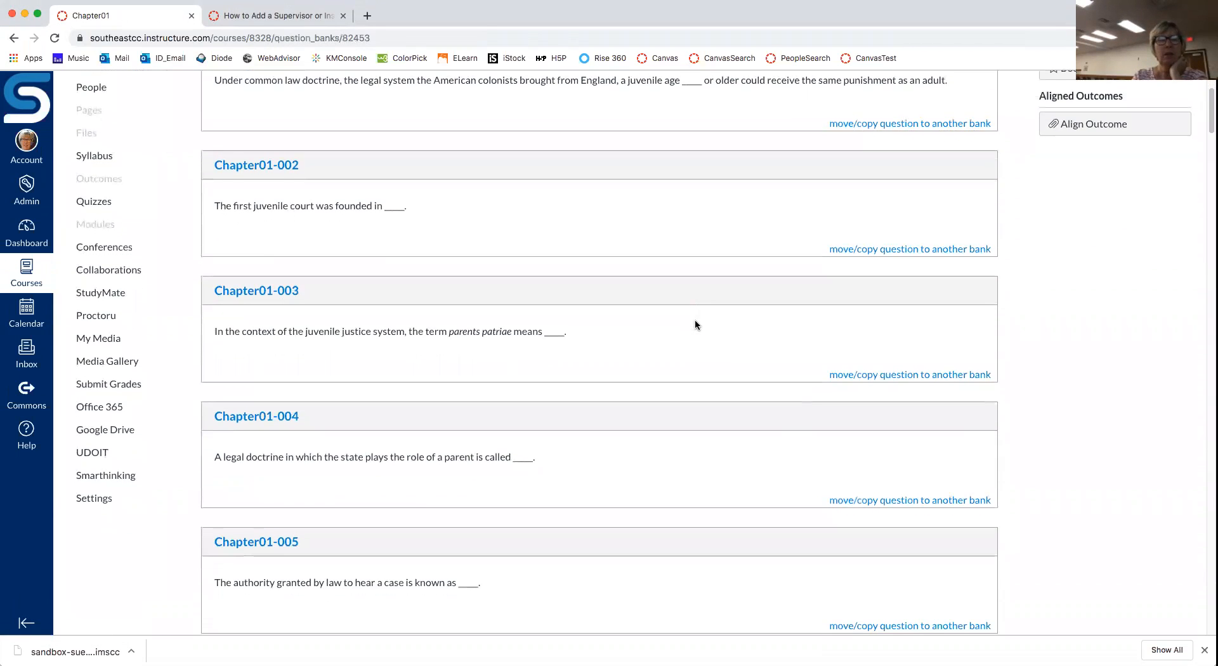
pyautogui.scroll(-9, 695, 325)
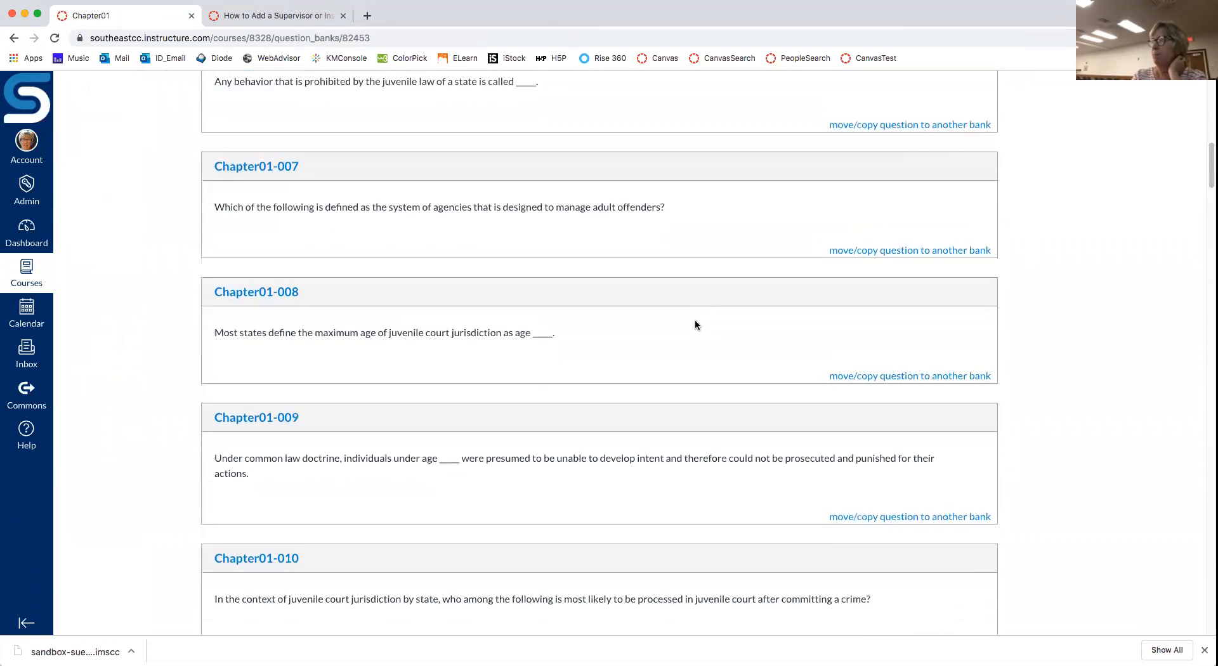
pyautogui.scroll(-8, 694, 325)
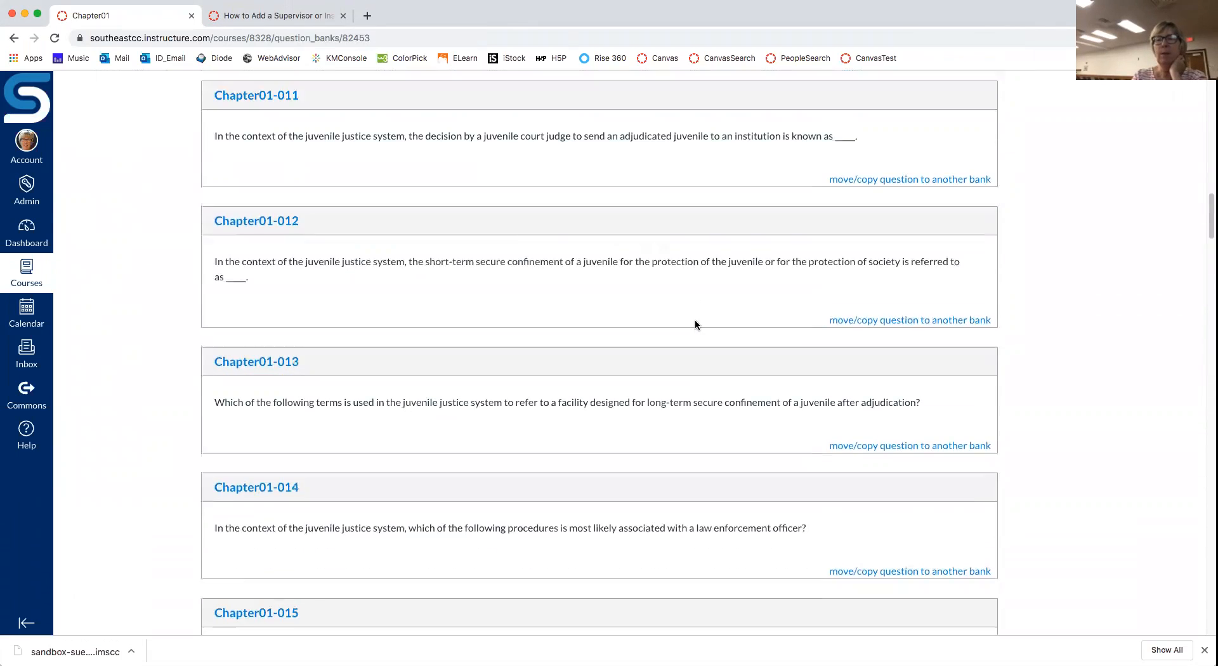
pyautogui.scroll(-2, 694, 322)
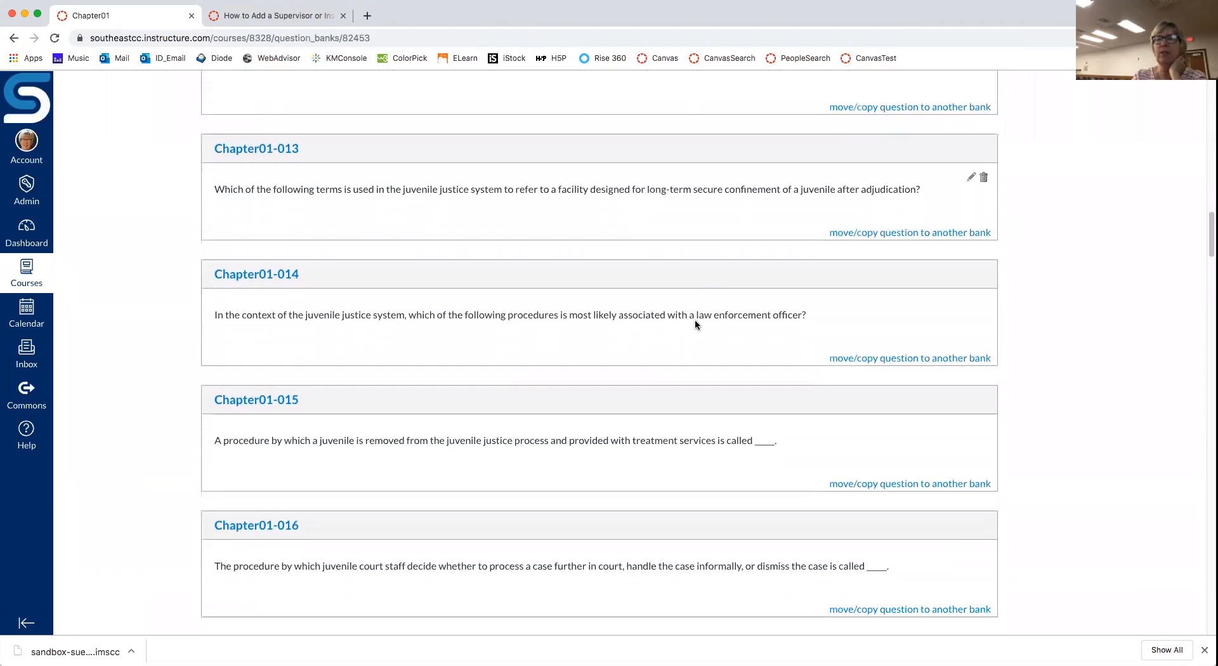
pyautogui.moveTo(885, 234)
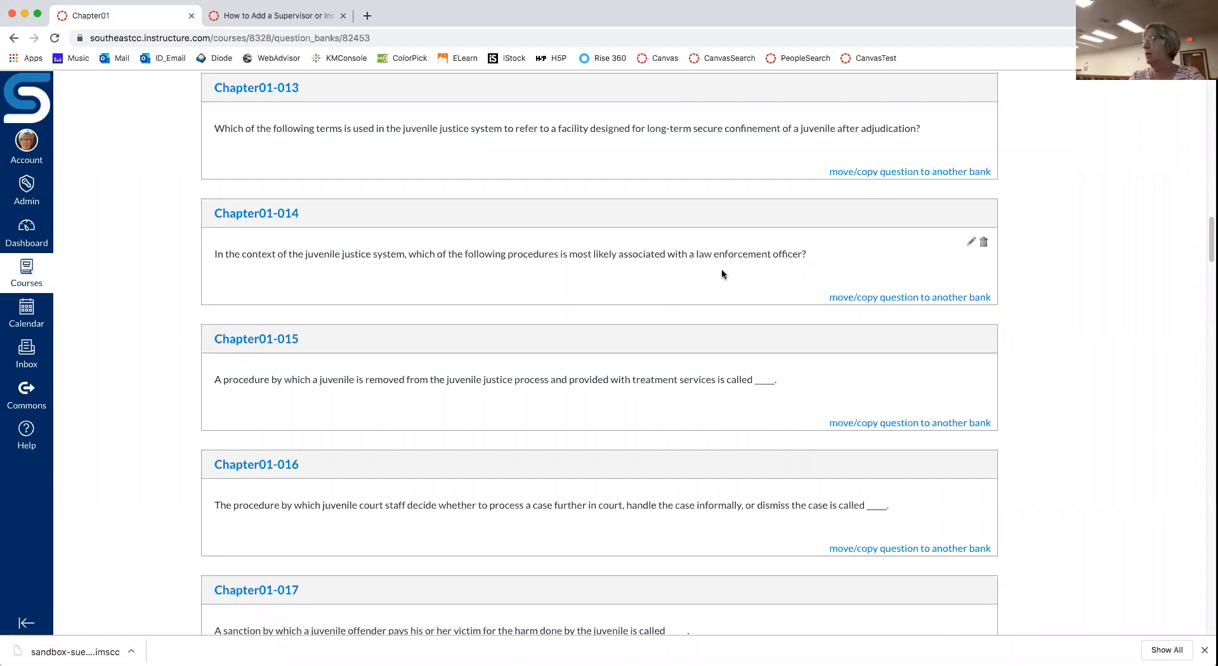
pyautogui.scroll(20, 694, 290)
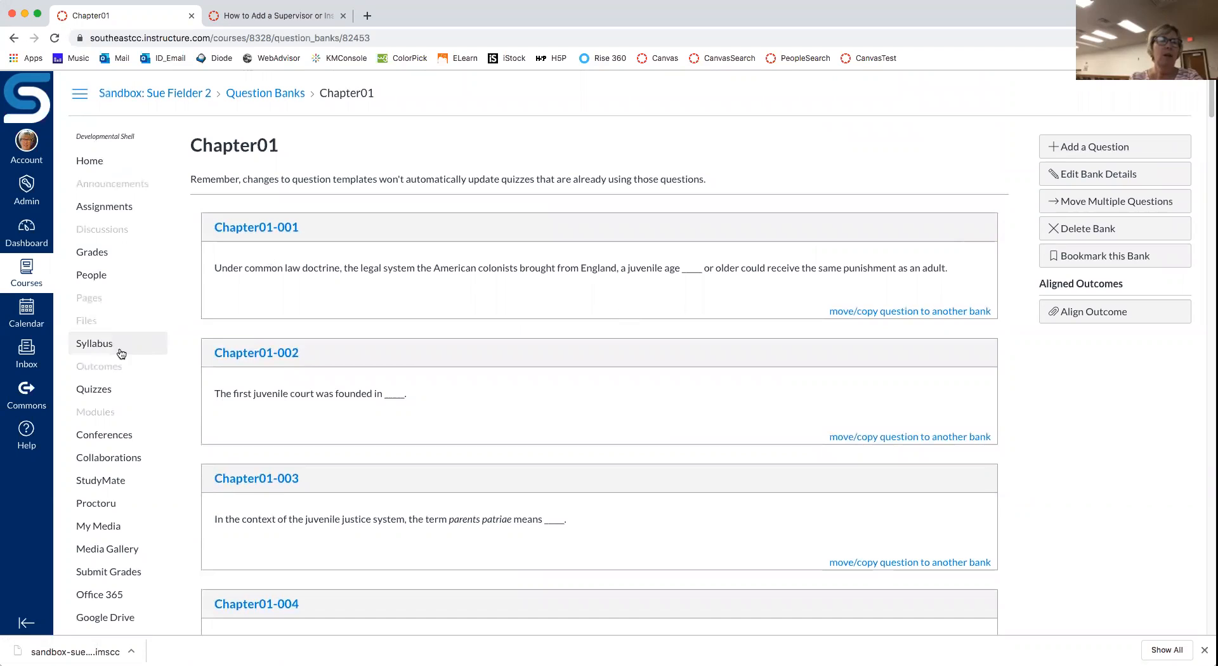
pyautogui.scroll(-5, 177, 485)
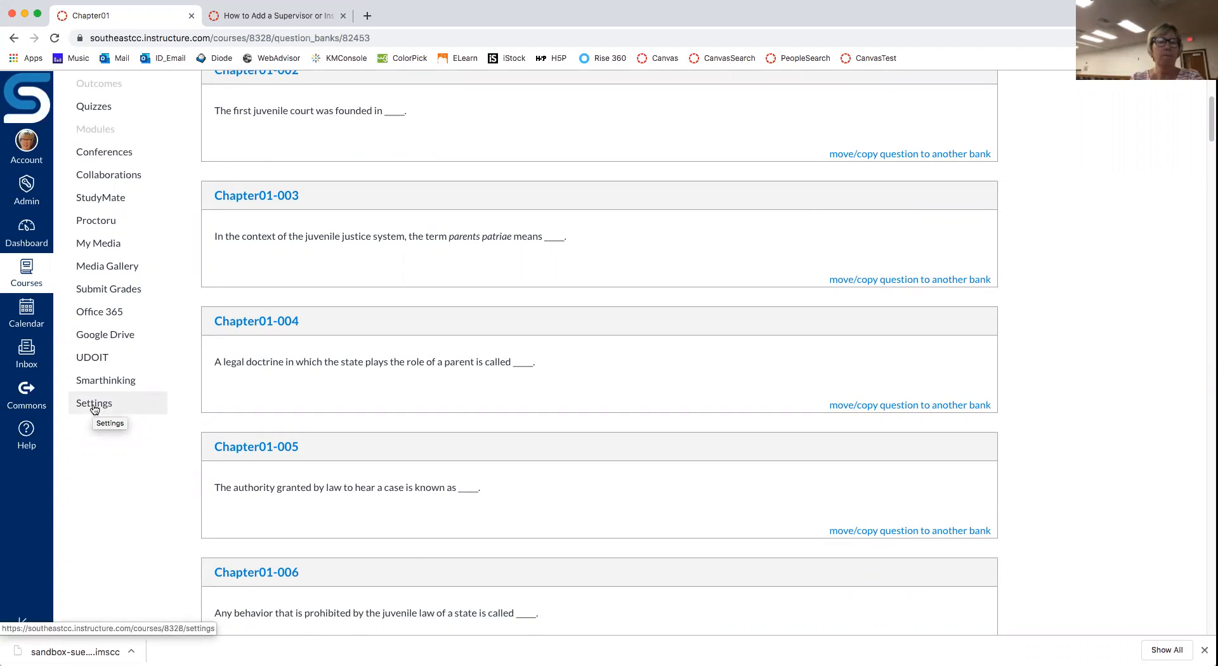
pyautogui.click(94, 405)
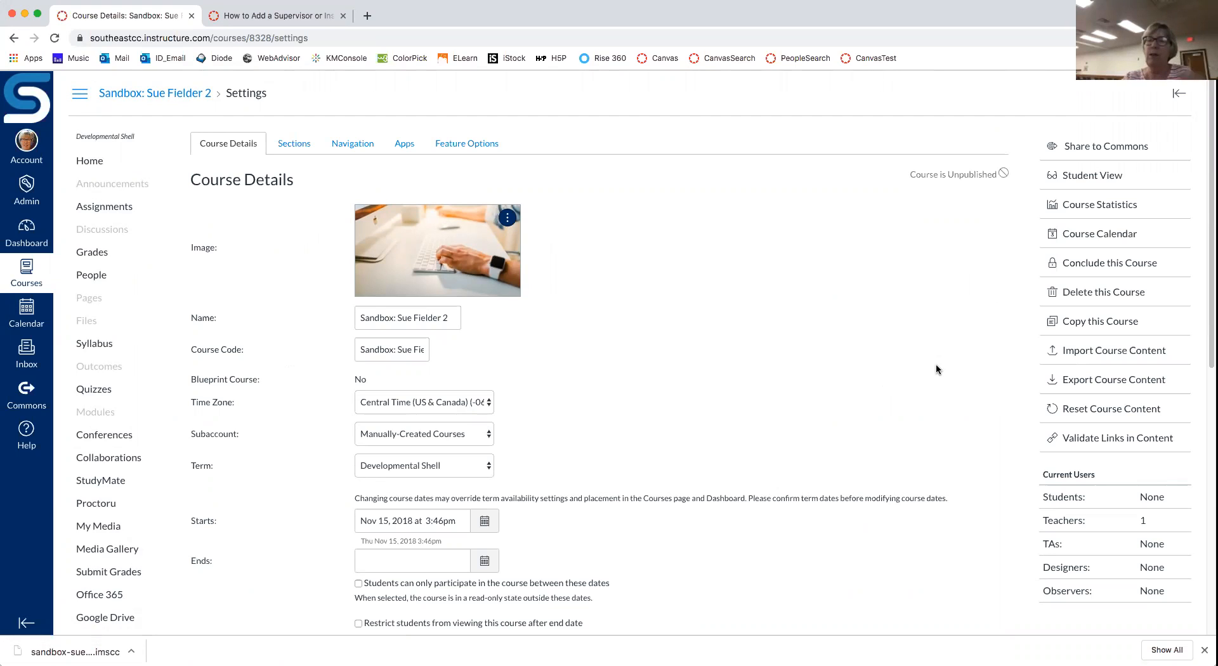
# Step: Open Export Course Content from the Settings sidebar
pyautogui.click(1121, 382)
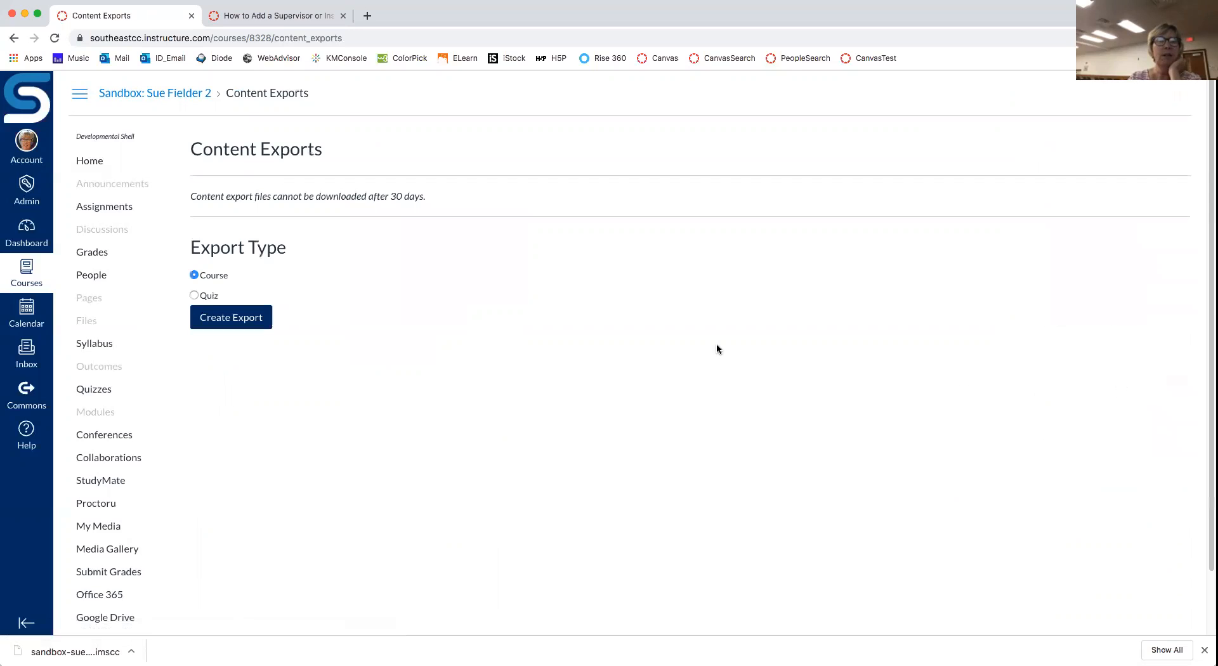
# Step: Create a Quiz export containing only the Chapter01 quiz
pyautogui.click(194, 295)
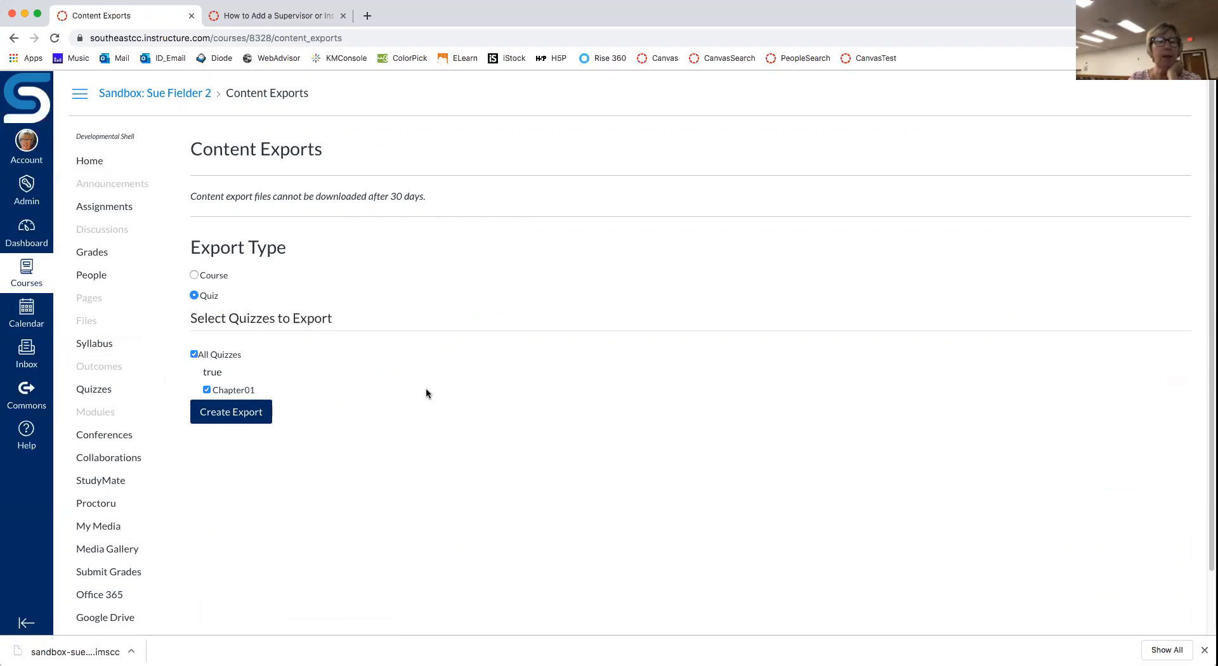
pyautogui.click(194, 356)
pyautogui.click(207, 390)
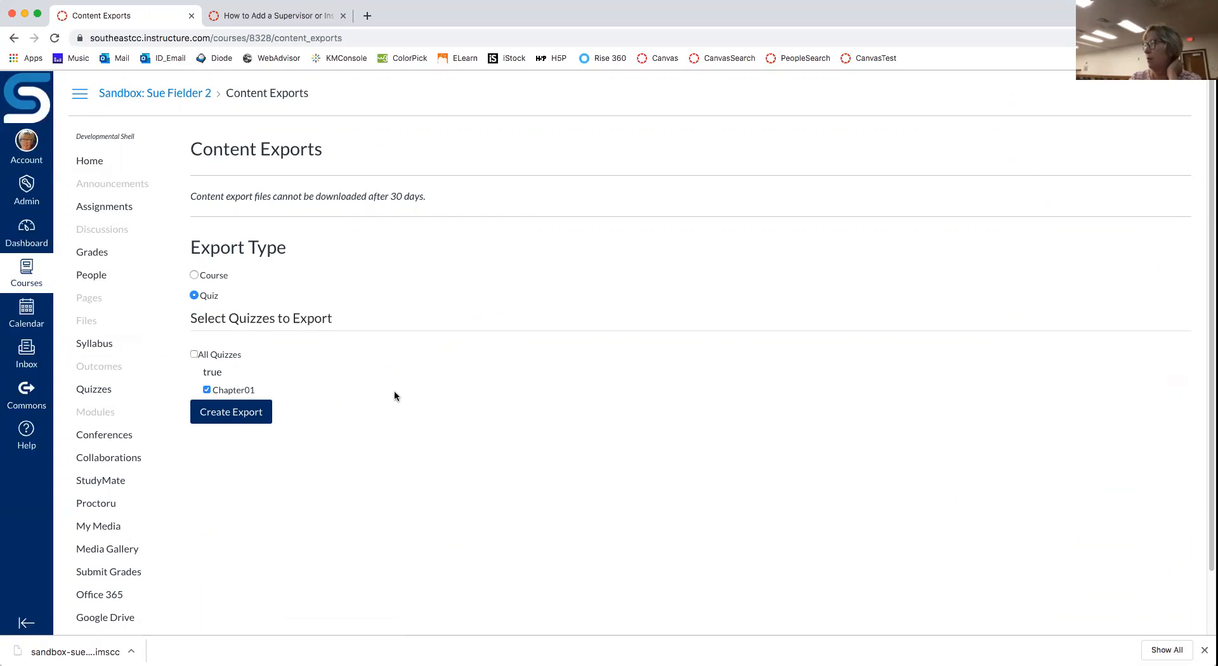
pyautogui.click(252, 415)
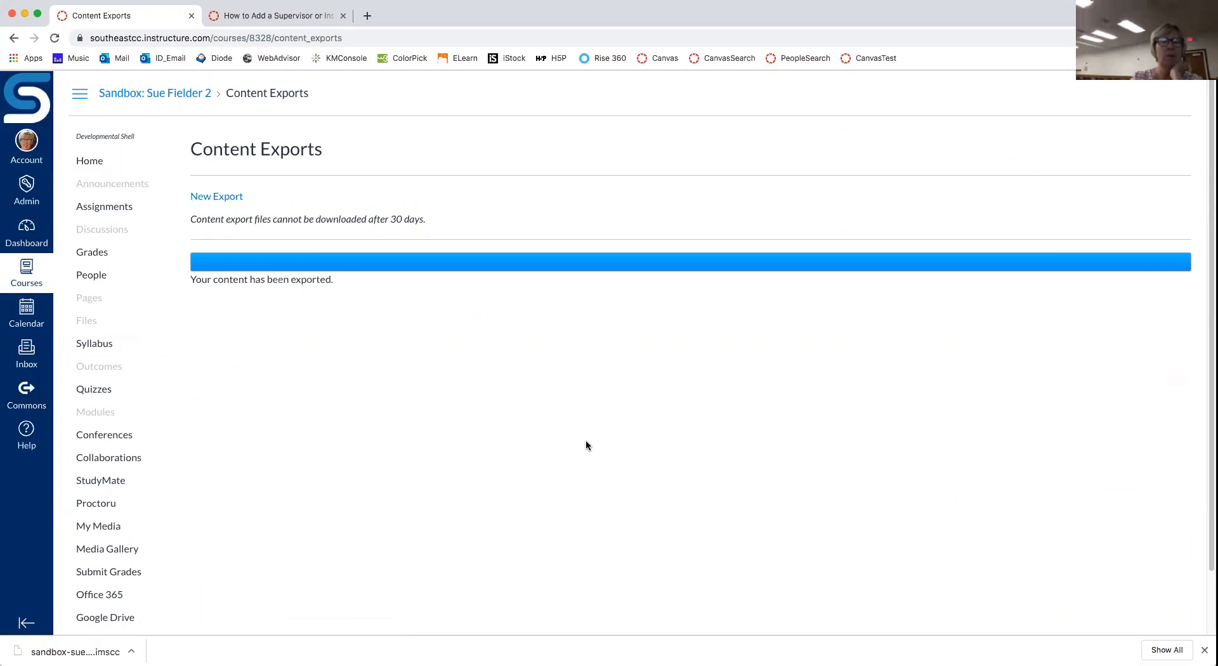
# Step: Download the finished .imscc export file and return to the sandbox course Home
pyautogui.click(222, 199)
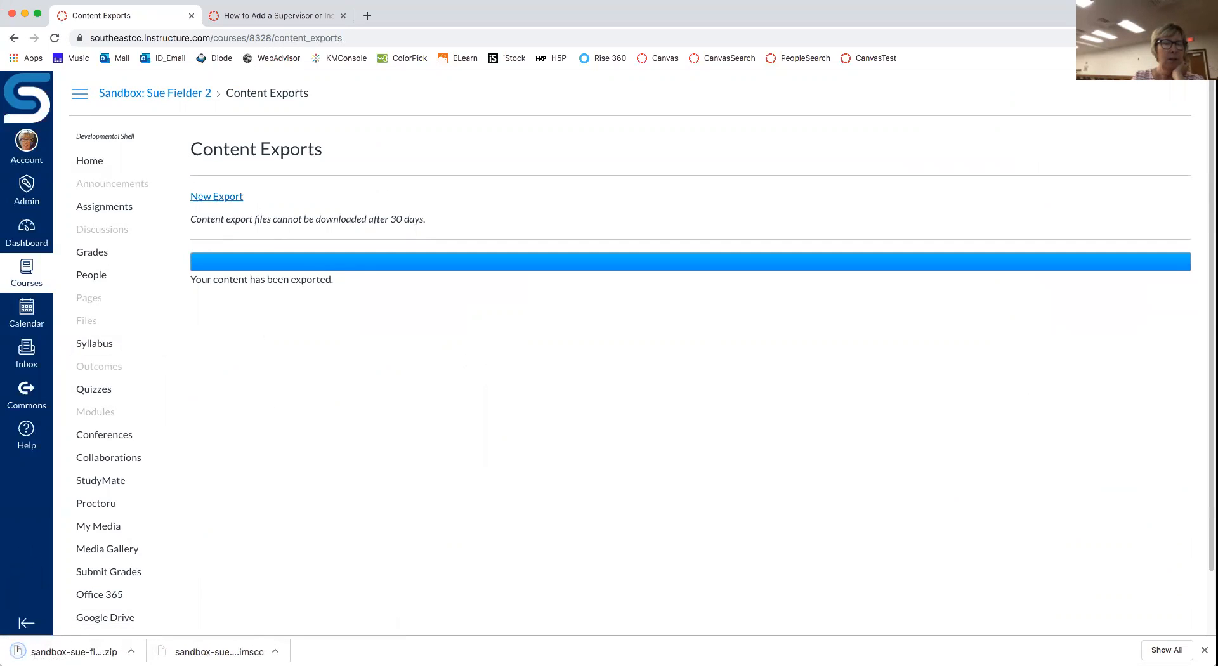
pyautogui.click(25, 14)
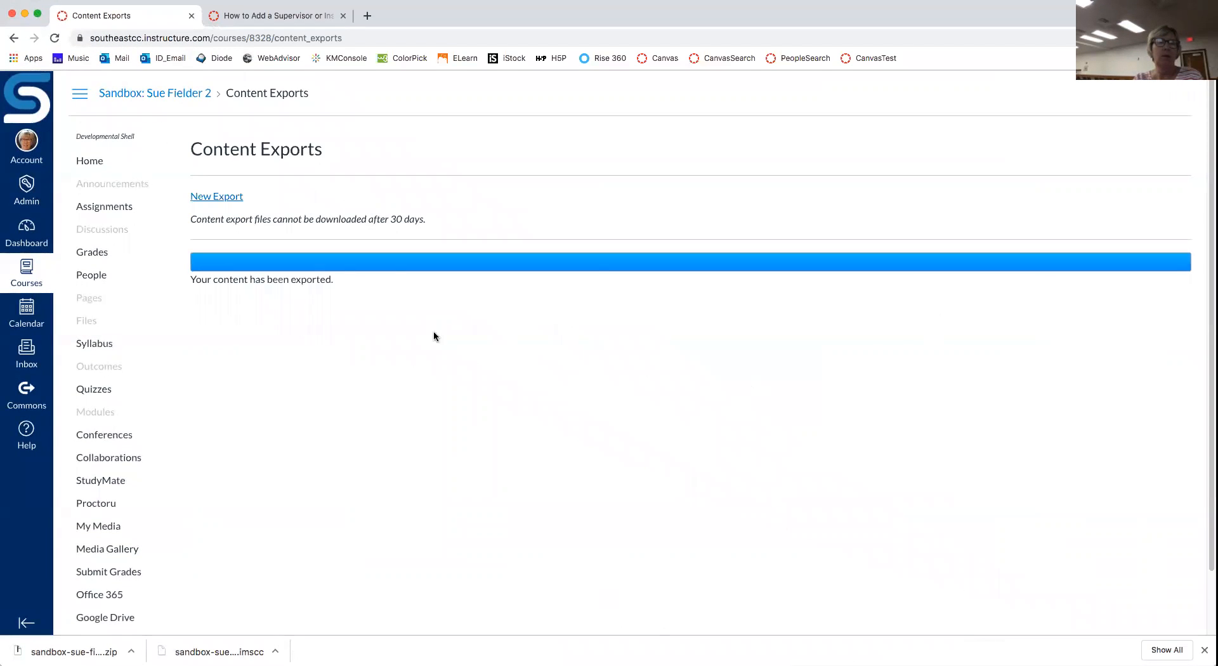
pyautogui.click(104, 162)
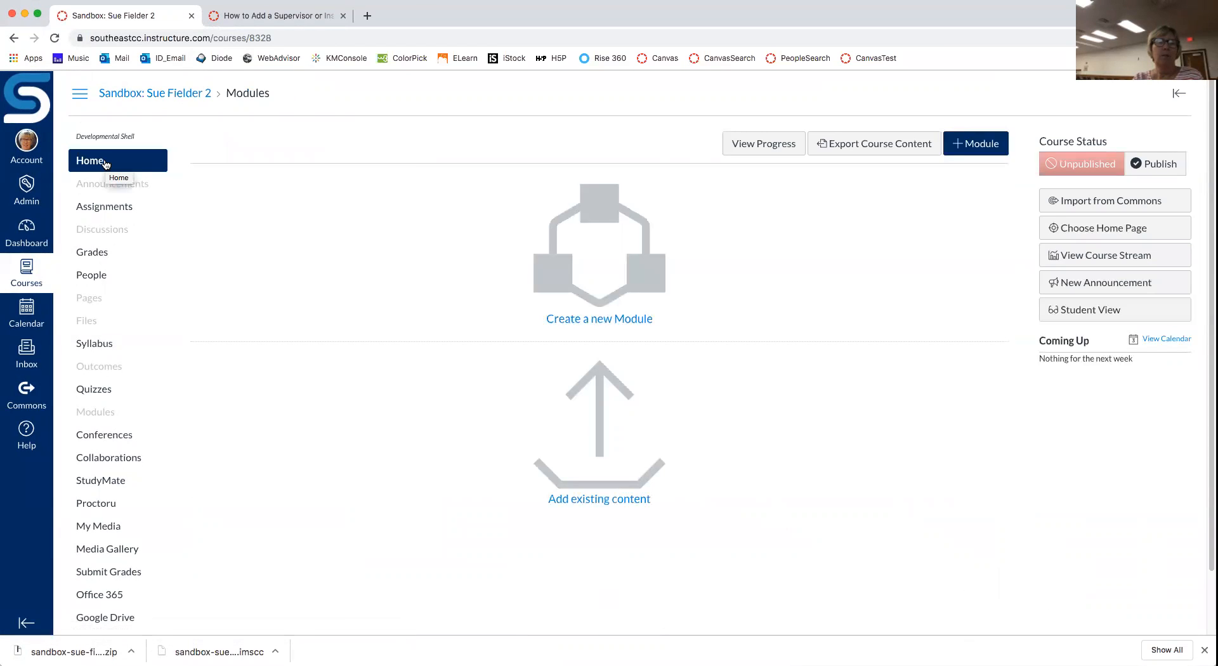
# Step: Open the Dashboard of course cards from the global navigation bar
pyautogui.click(22, 229)
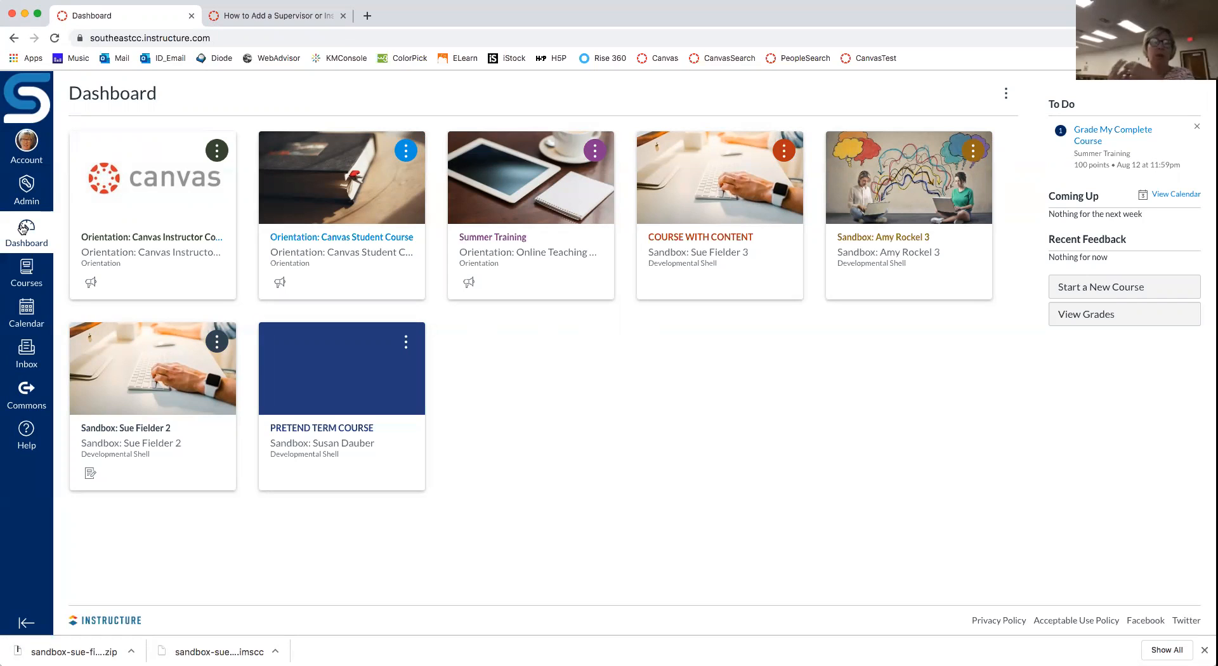
# Step: In the second browser tab, open Orientation: Canvas Instructor Course from the Dashboard
pyautogui.click(266, 16)
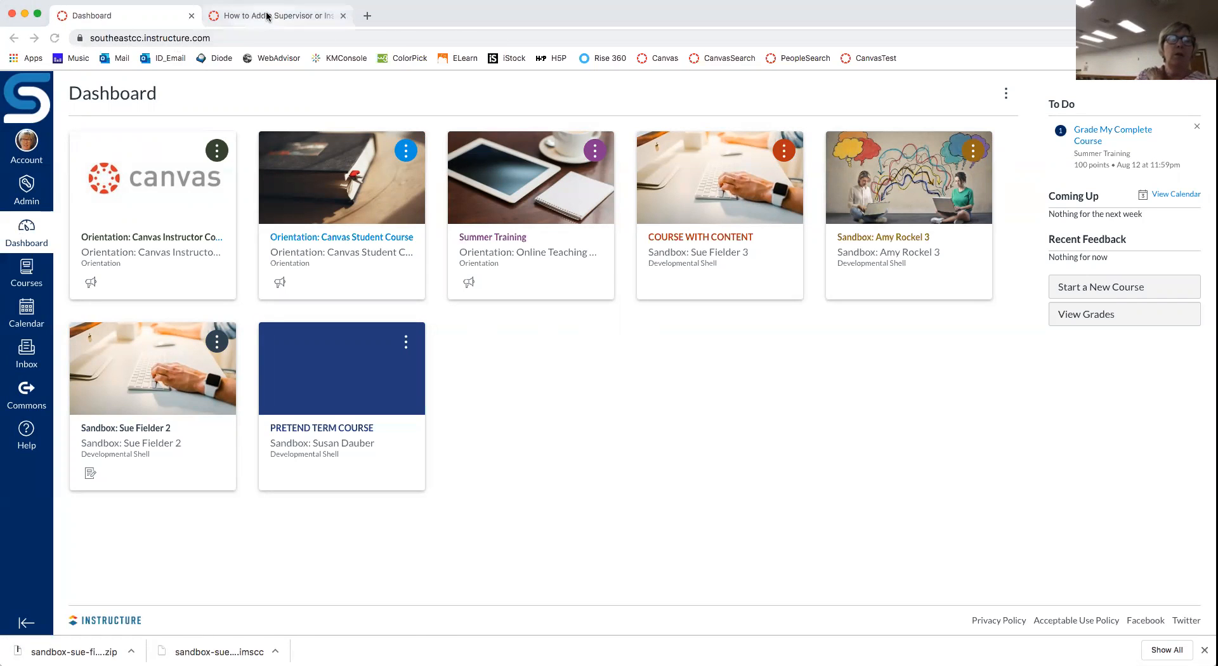
pyautogui.click(24, 237)
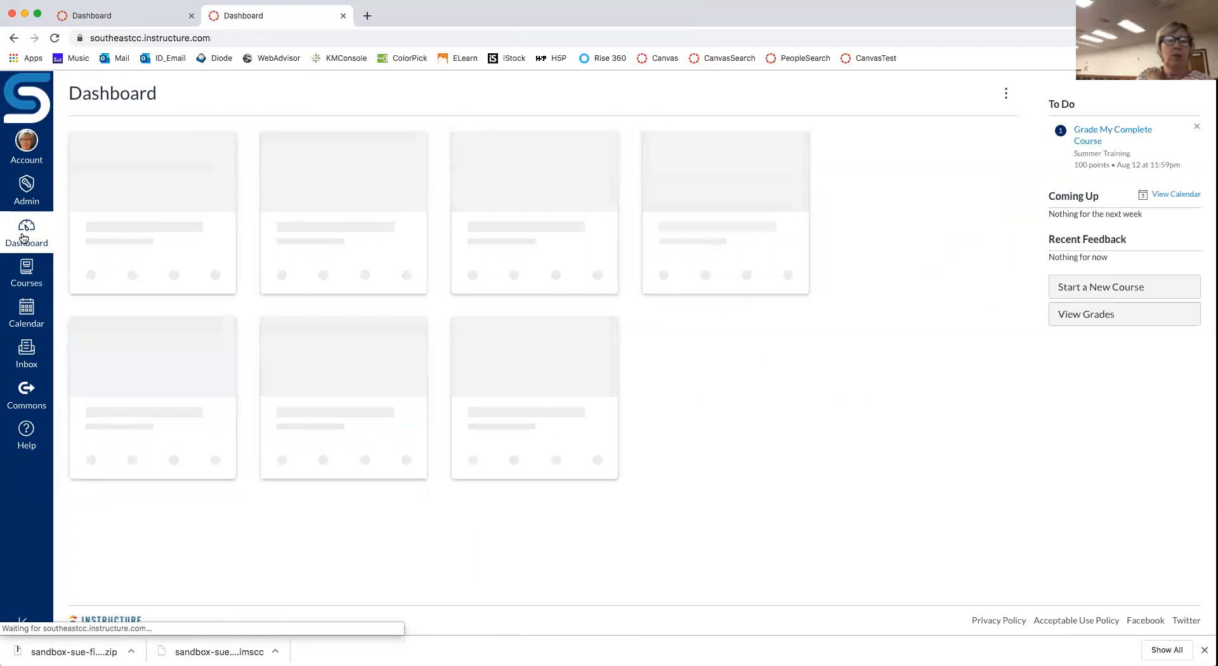
pyautogui.click(187, 251)
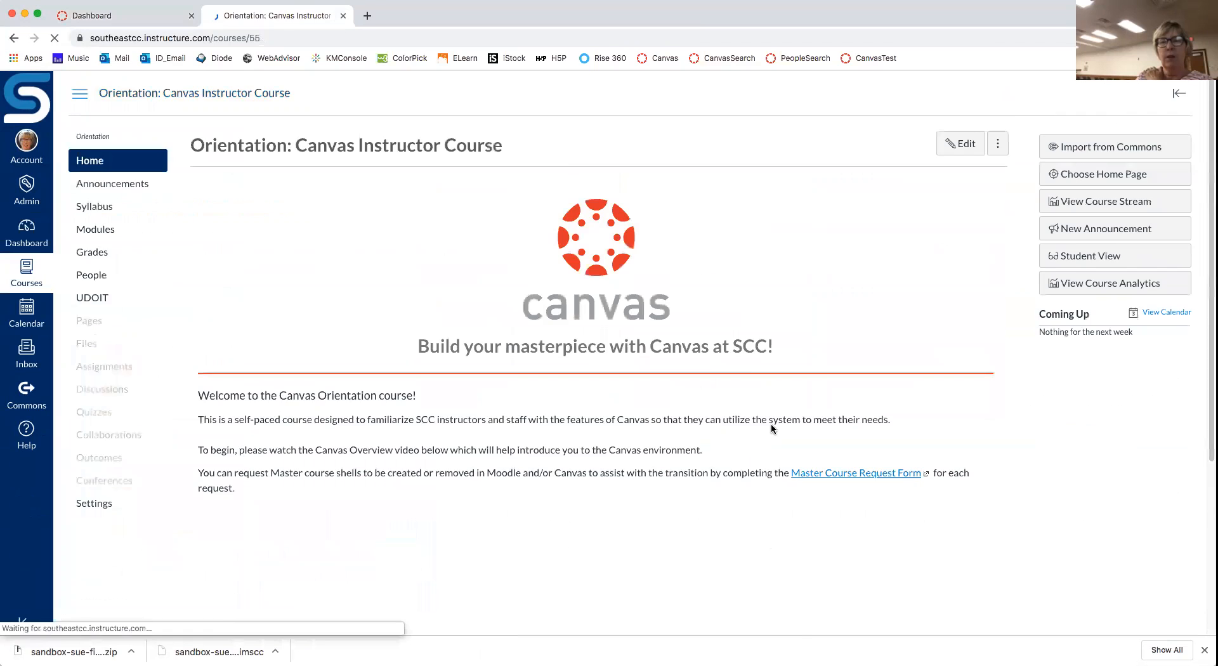
pyautogui.scroll(-4, 771, 428)
pyautogui.scroll(3, 770, 429)
pyautogui.scroll(-1, 634, 429)
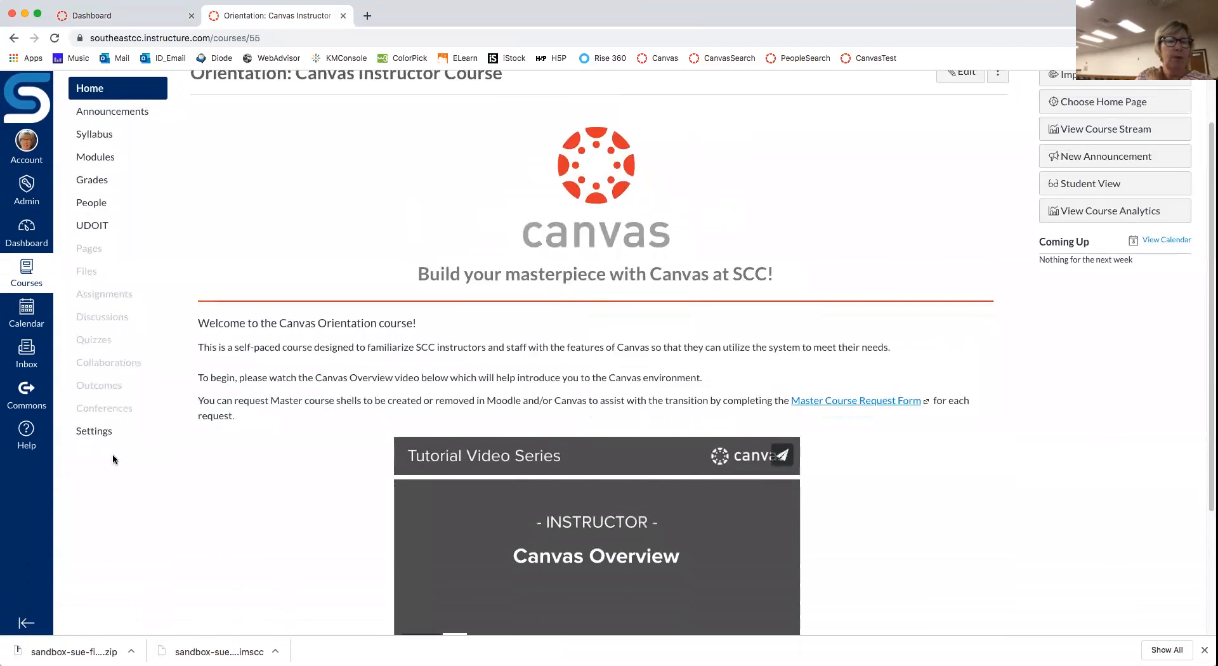
# Step: Browse the Orientation course's Modules list, then return to the Dashboard
pyautogui.click(103, 158)
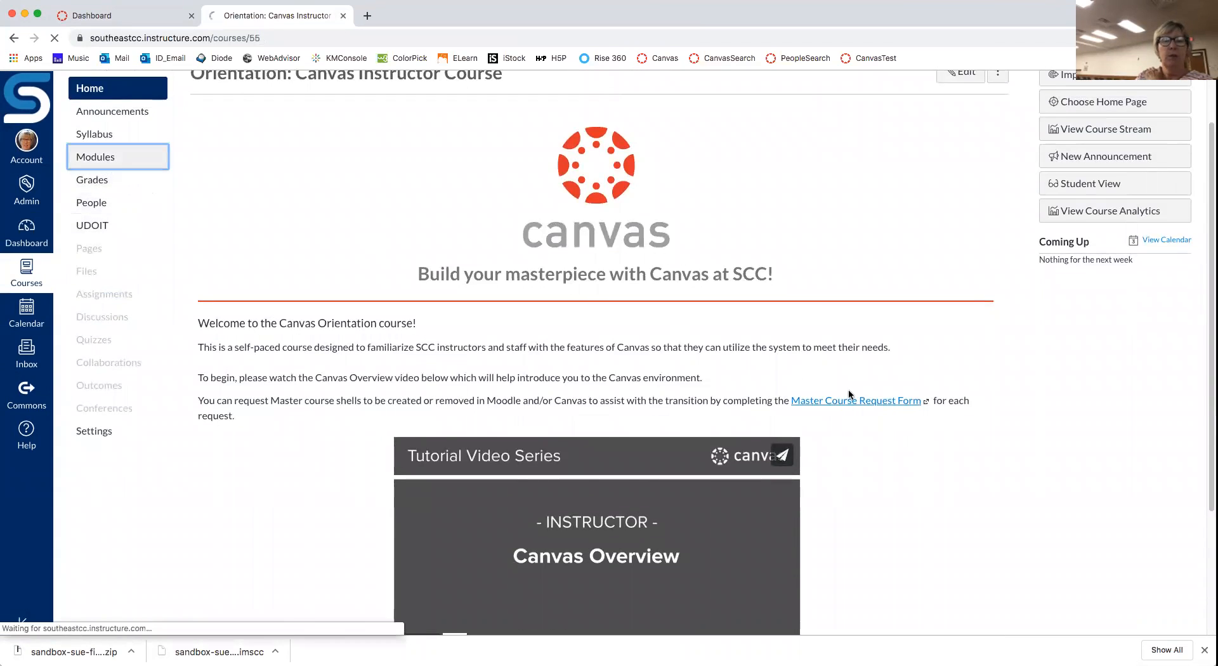
pyautogui.scroll(-10, 898, 434)
pyautogui.scroll(-8, 899, 435)
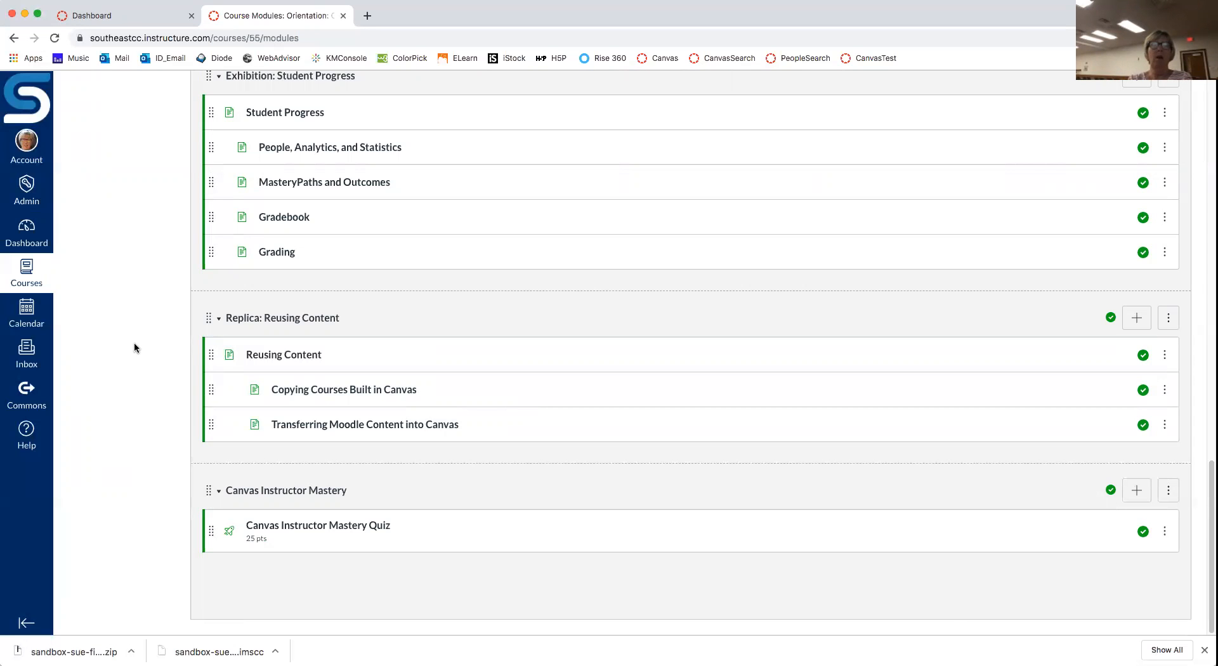
pyautogui.scroll(4, 135, 344)
pyautogui.scroll(10, 134, 348)
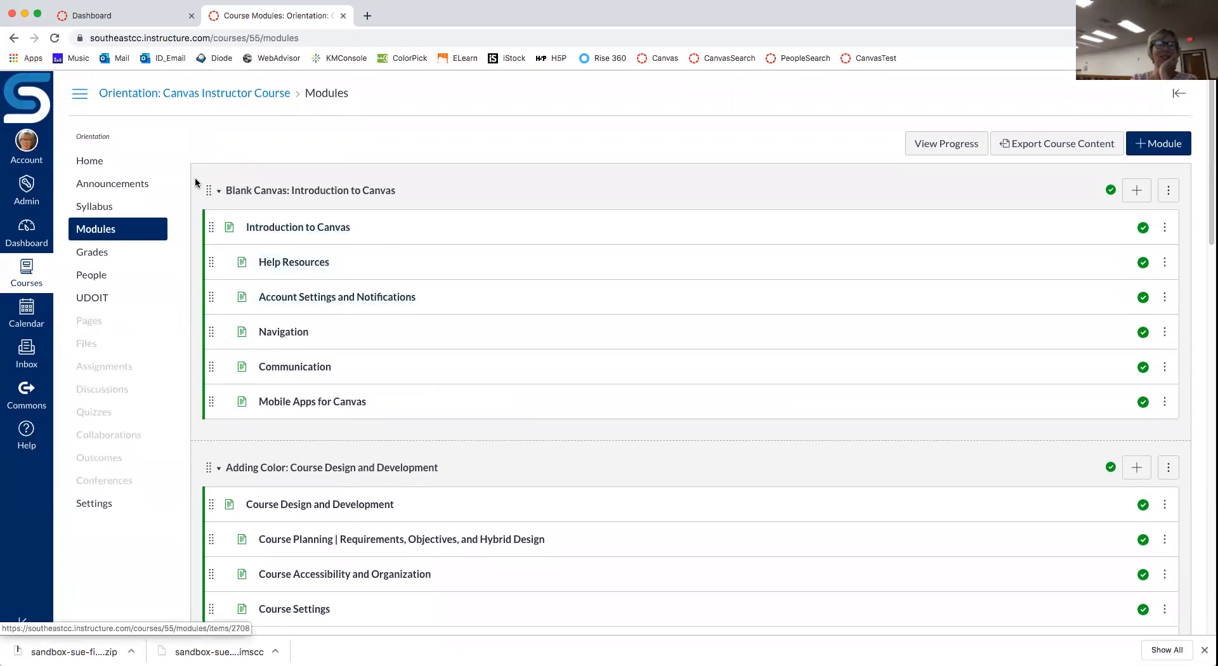
pyautogui.click(27, 230)
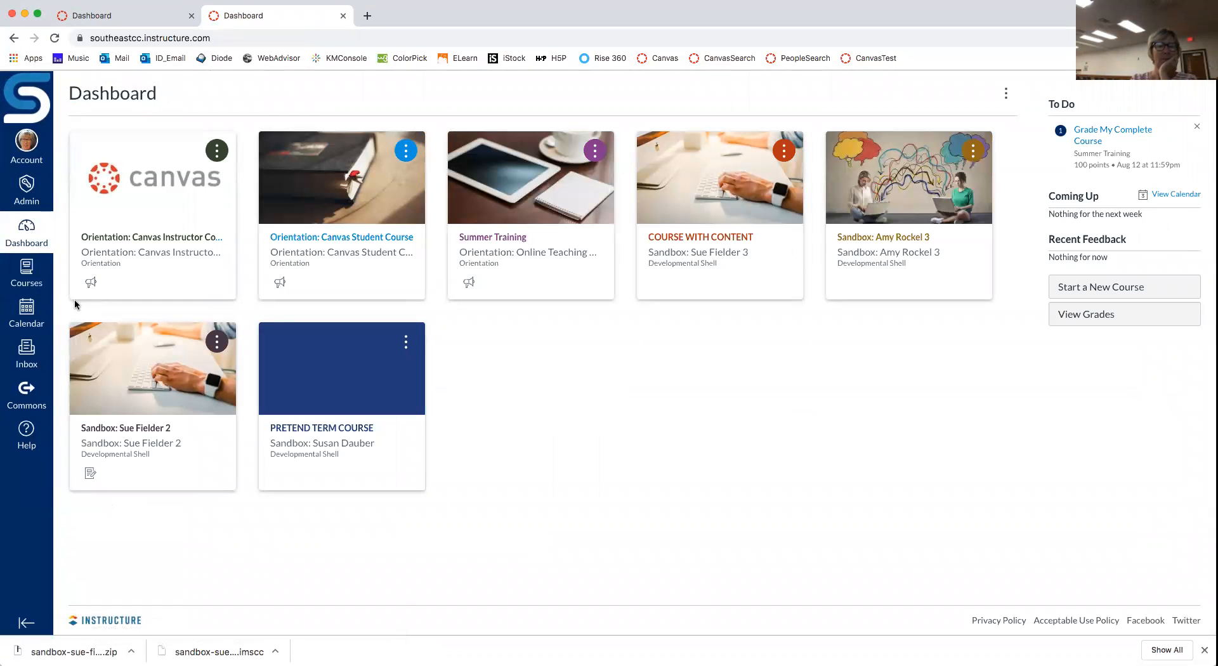
# Step: Start a new Unnamed Quiz in PRETEND TERM COURSE and view its empty question list
pyautogui.click(347, 432)
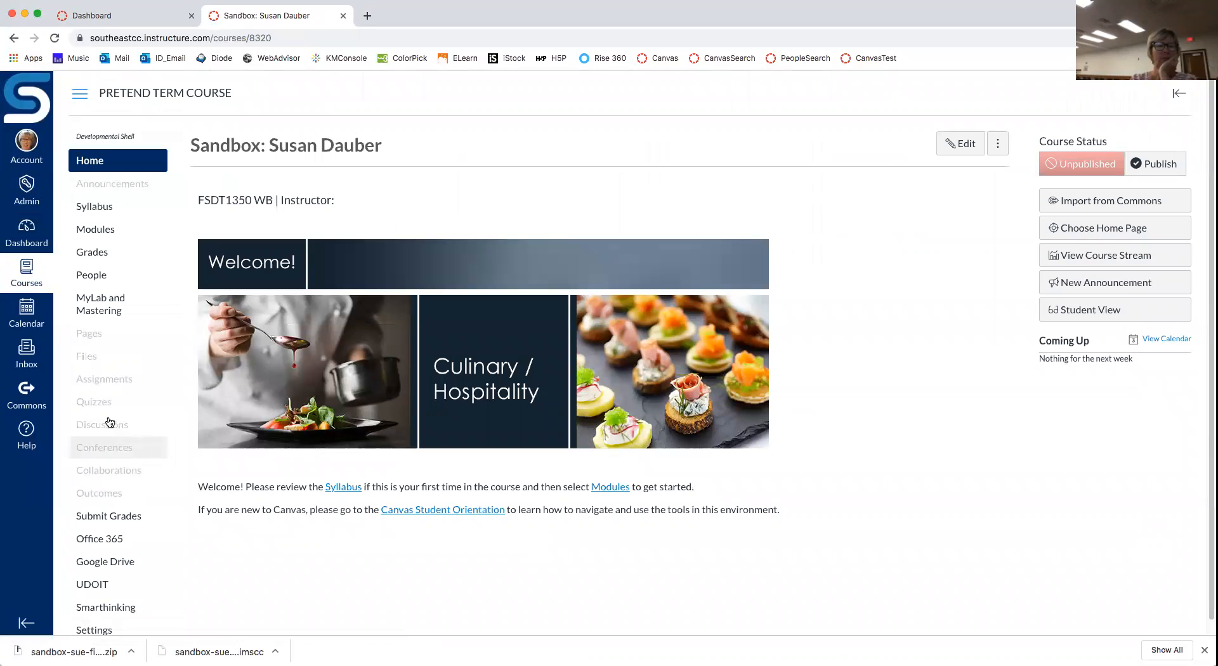
pyautogui.click(97, 404)
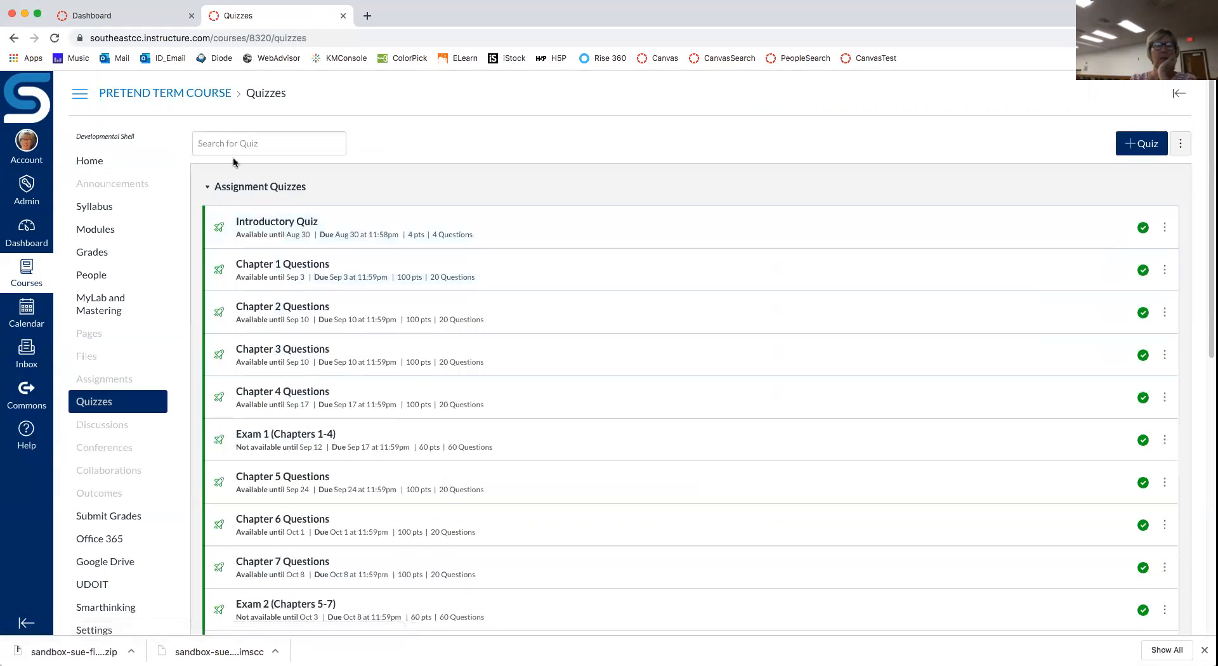
pyautogui.click(1142, 145)
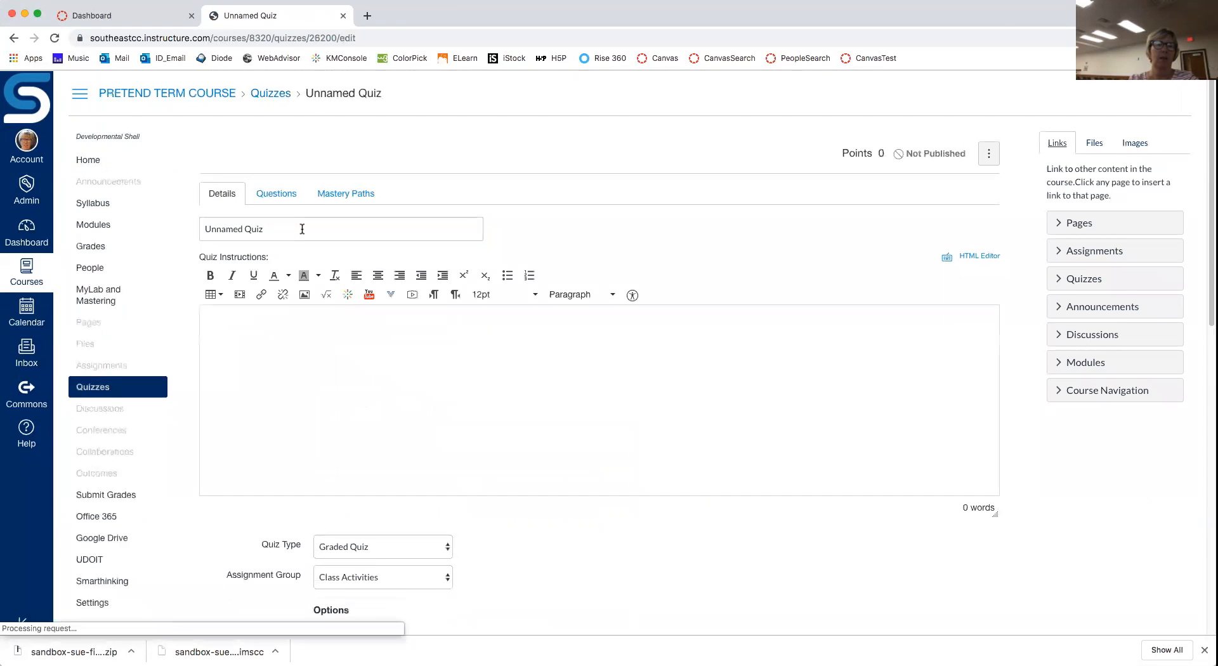
pyautogui.click(284, 194)
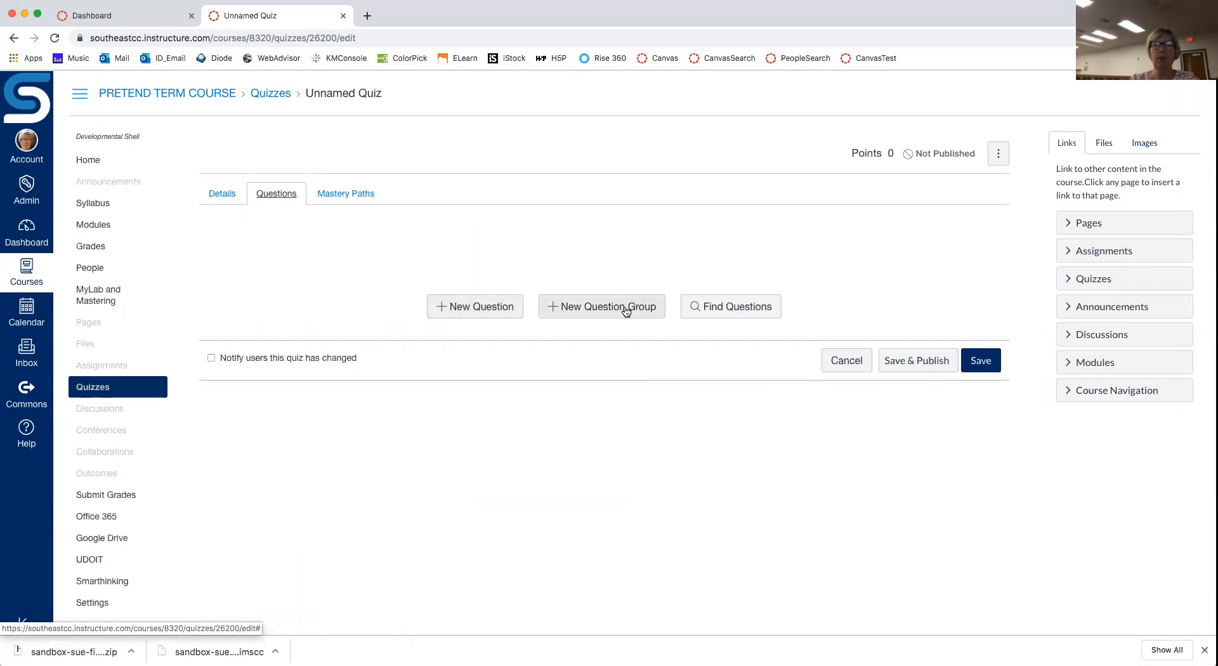
# Step: Add Oatmeal and Serving size from the Chapter 2 Questions bank at 5 pts each
pyautogui.click(724, 309)
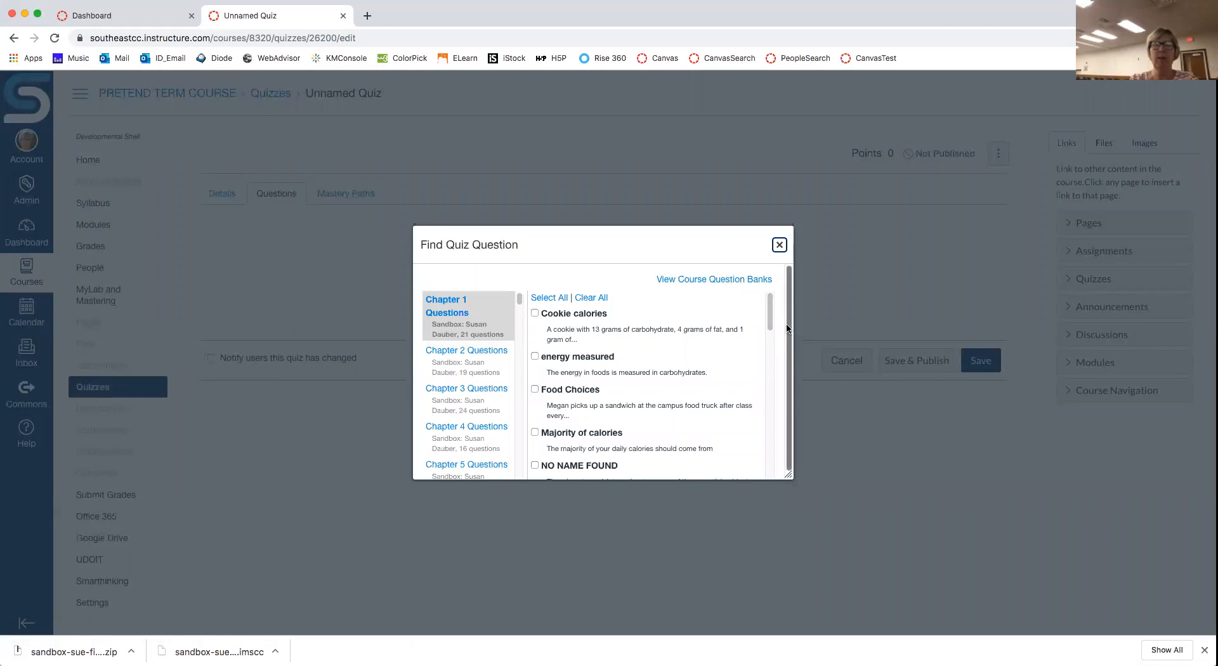
pyautogui.moveTo(769, 317); pyautogui.dragTo(770, 381)
pyautogui.click(482, 362)
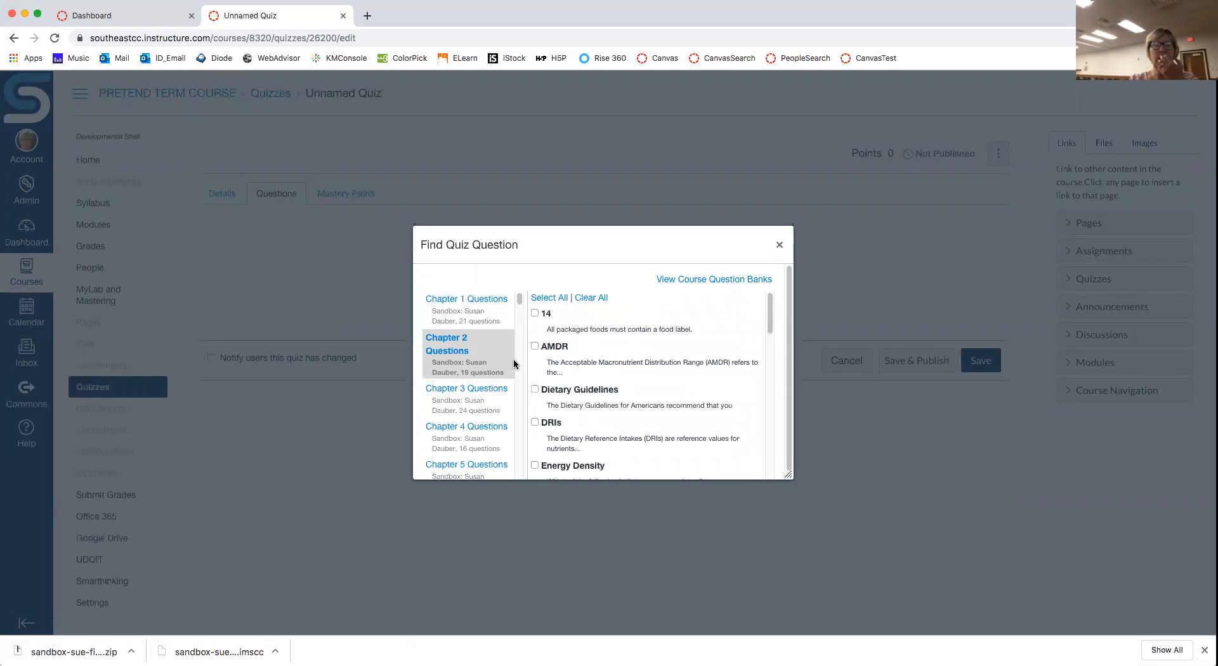
pyautogui.moveTo(771, 318); pyautogui.dragTo(762, 445)
pyautogui.click(535, 328)
pyautogui.click(535, 371)
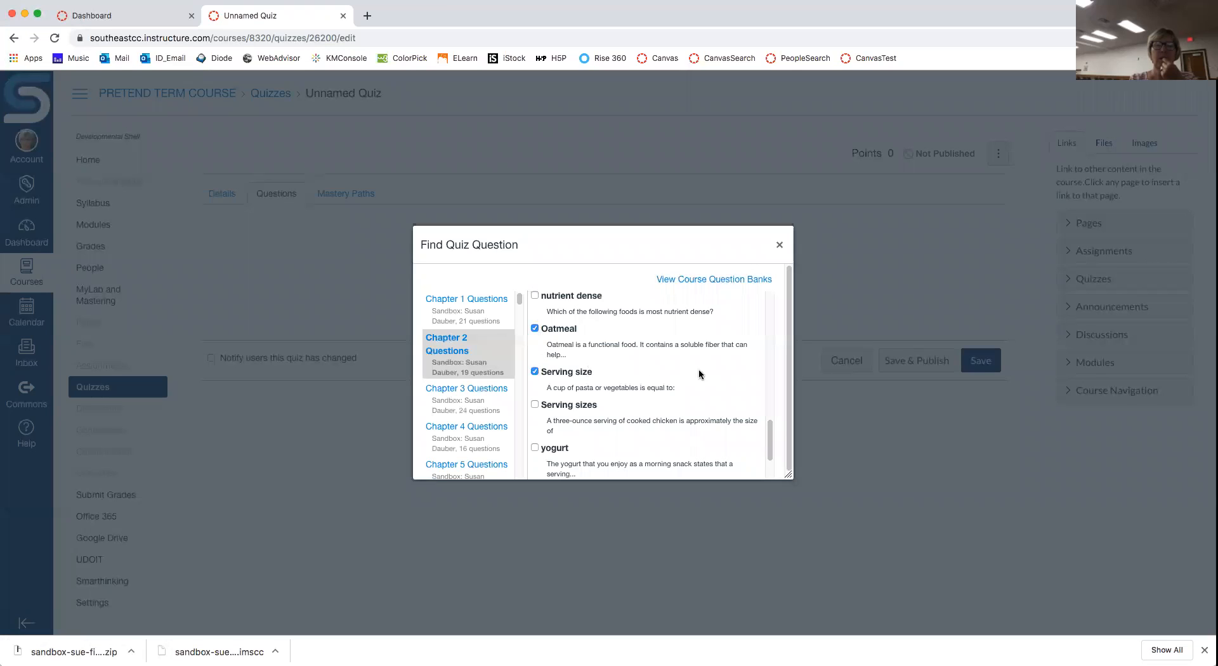
pyautogui.moveTo(770, 454); pyautogui.dragTo(773, 483)
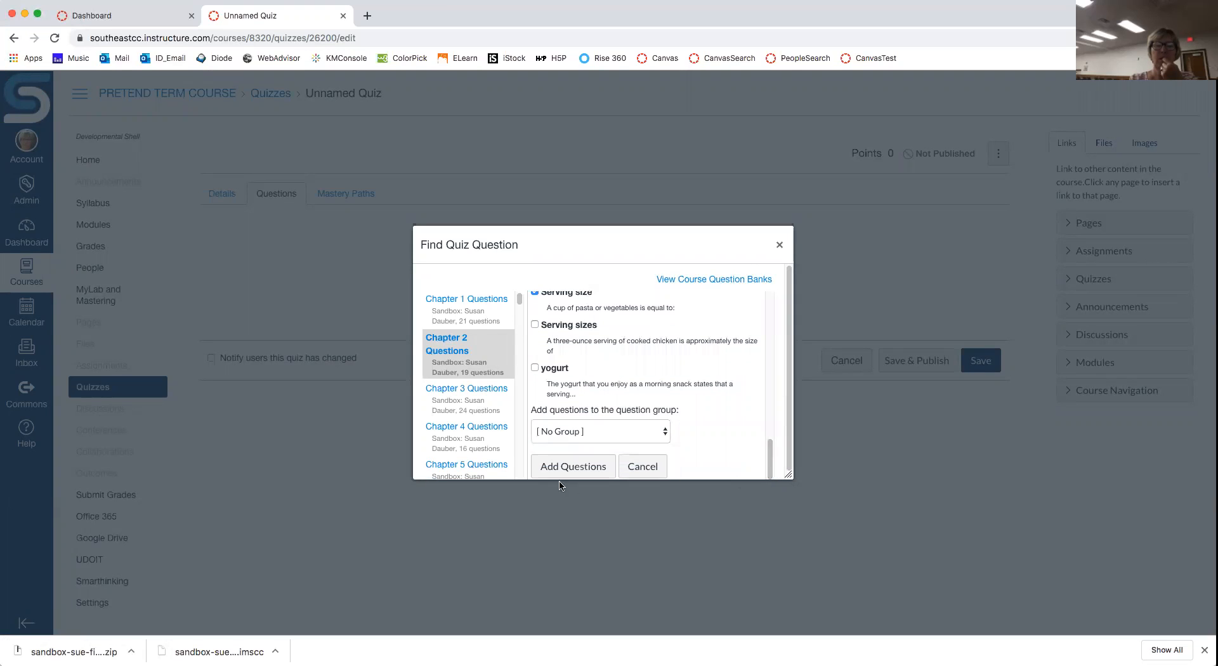
pyautogui.click(546, 465)
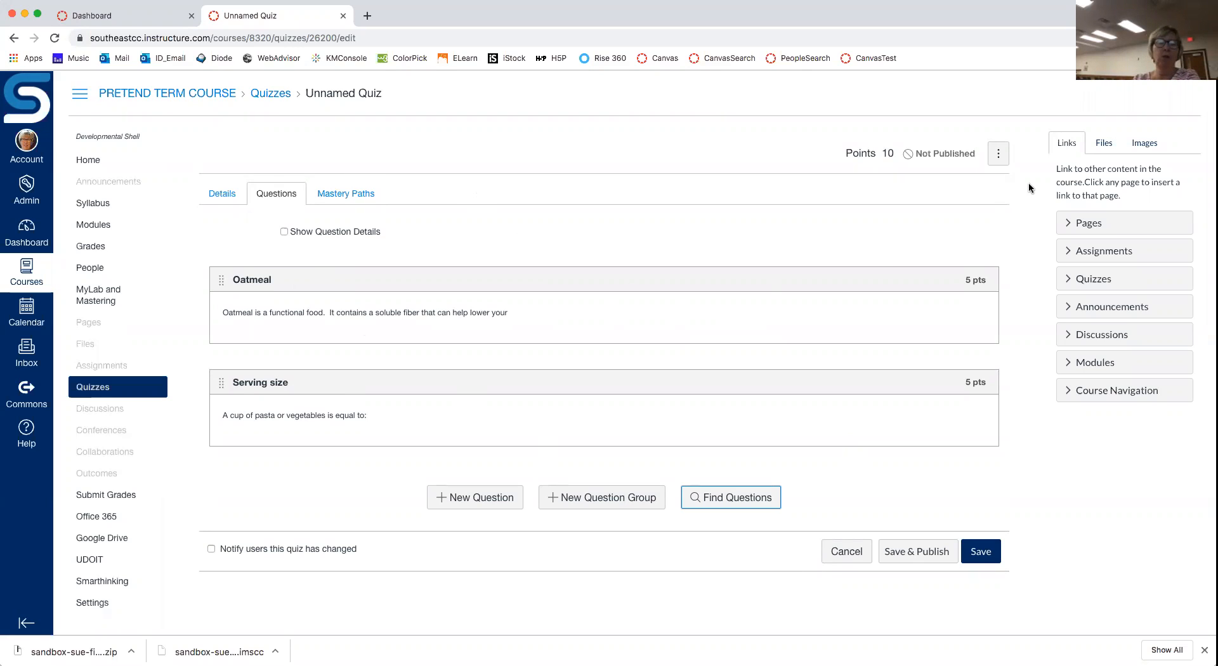
pyautogui.click(999, 153)
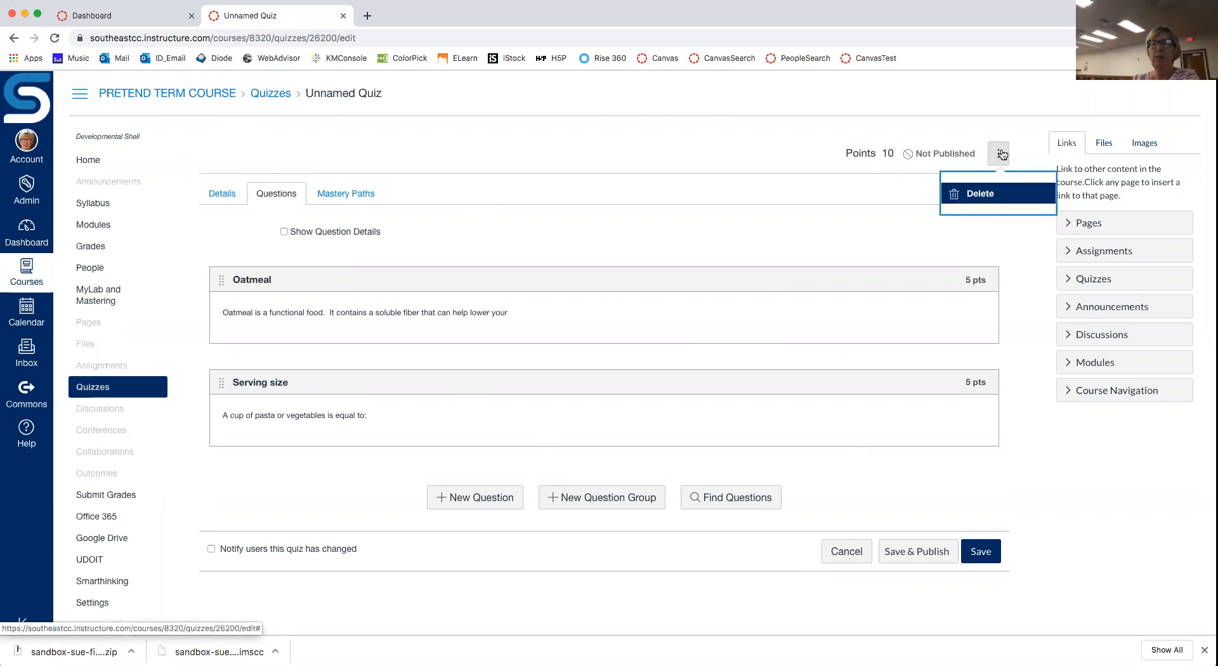
pyautogui.click(688, 137)
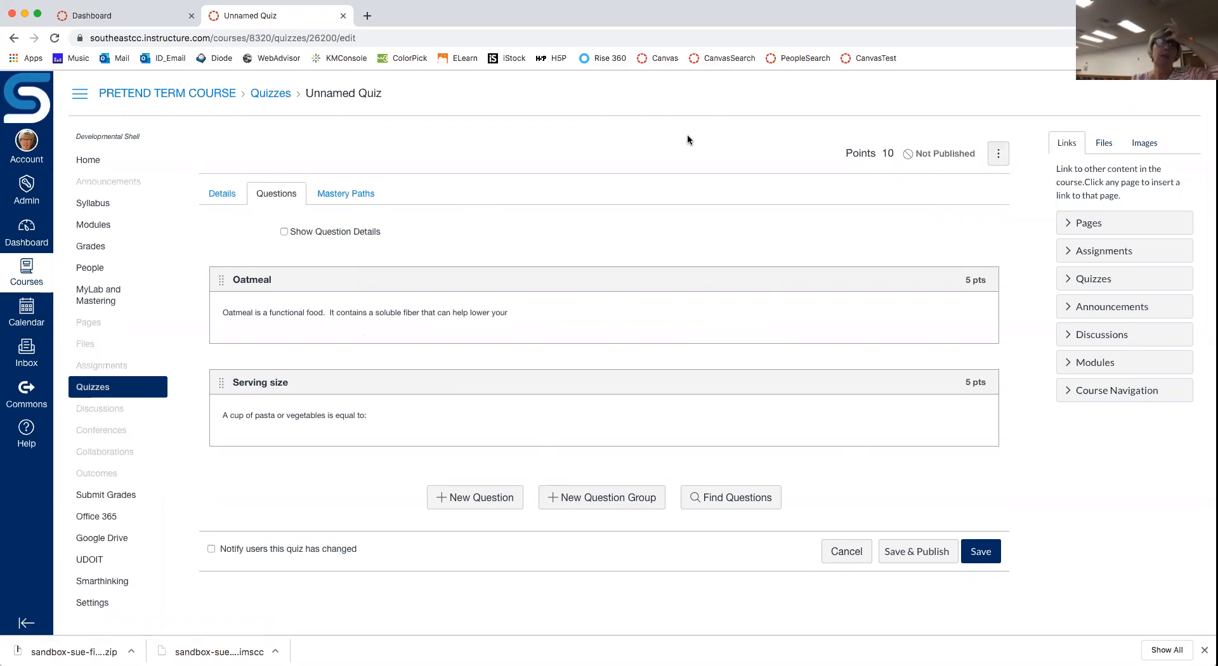